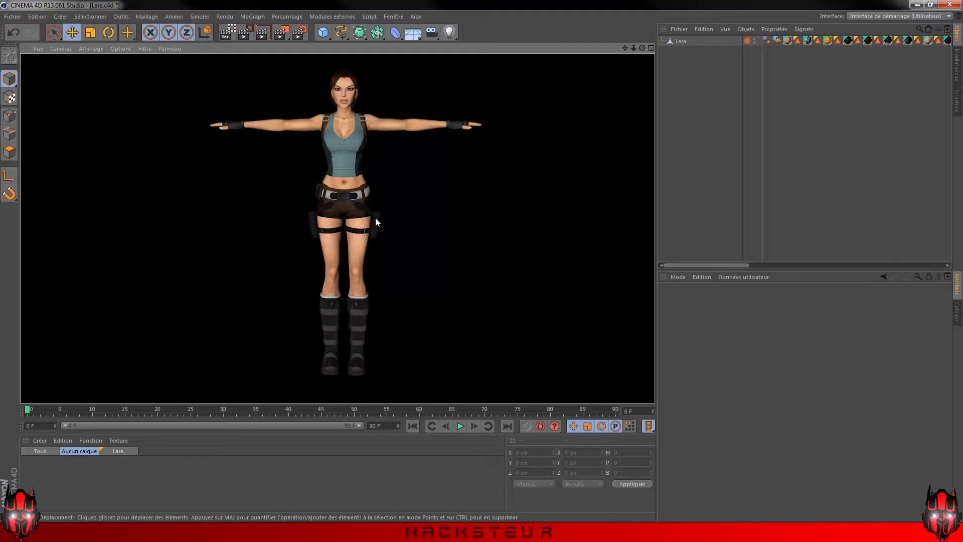
Move the Lara mesh along the Z axis to about -129 cm and deselect it.
left_click(437, 274)
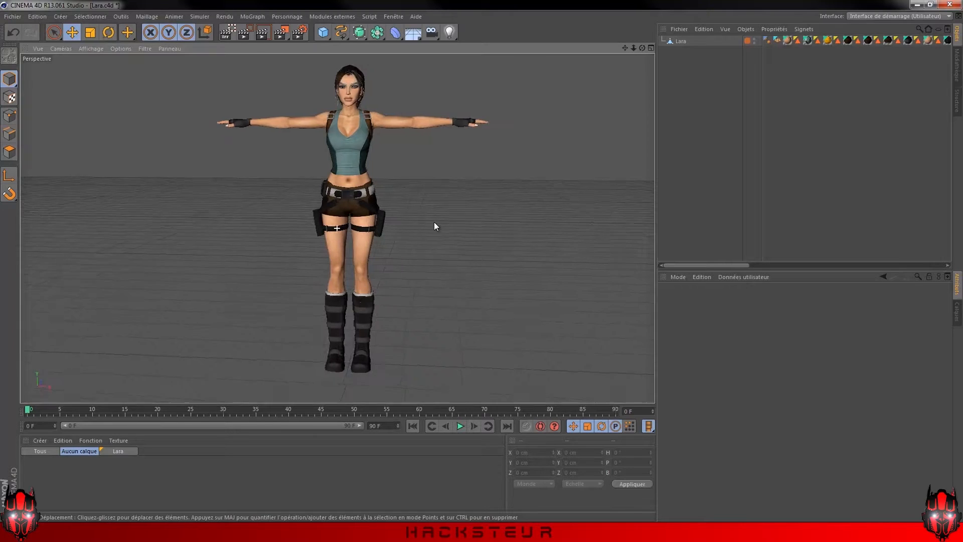
left_click(680, 42)
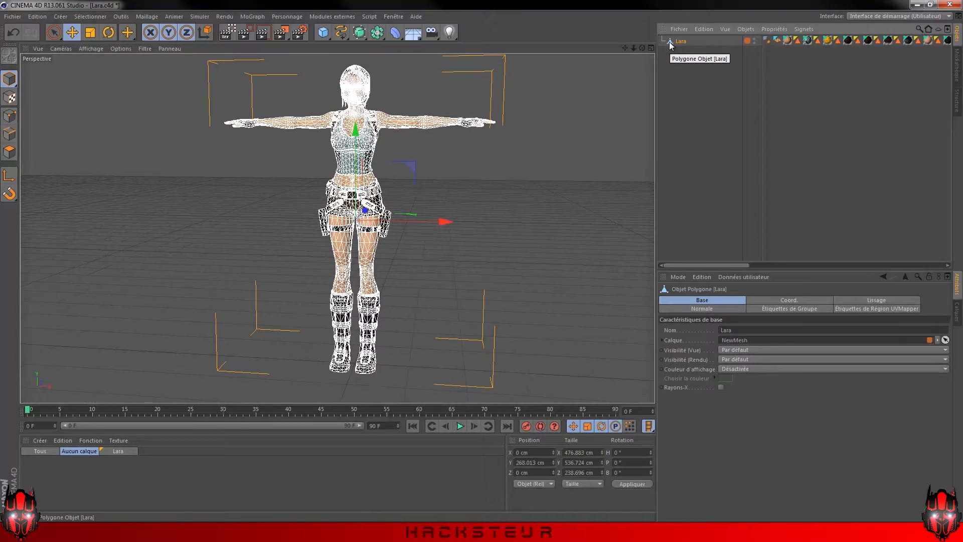
left_click_drag(521, 165, 470, 141, "alt")
left_click_drag(456, 209, 427, 246)
key("ctrl+z")
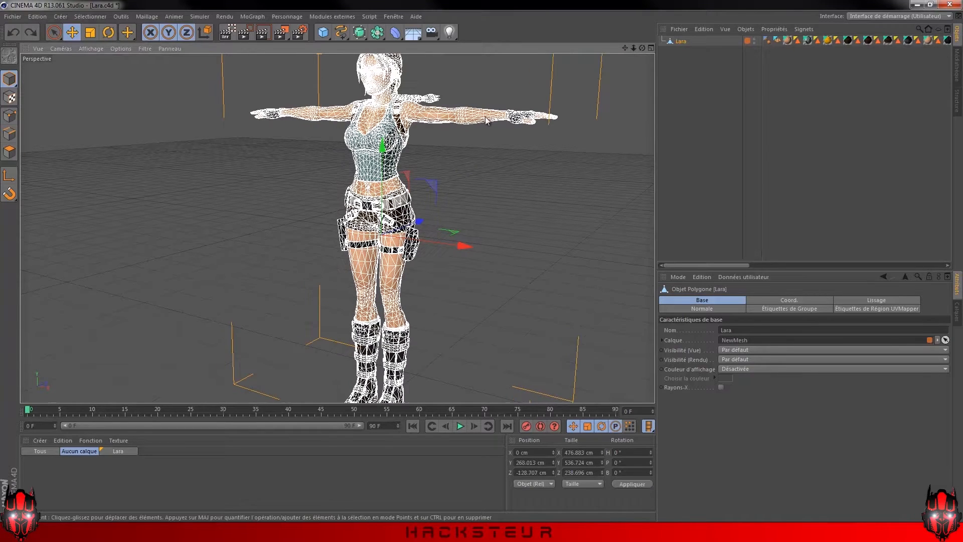
left_click_drag(469, 117, 431, 118, "alt")
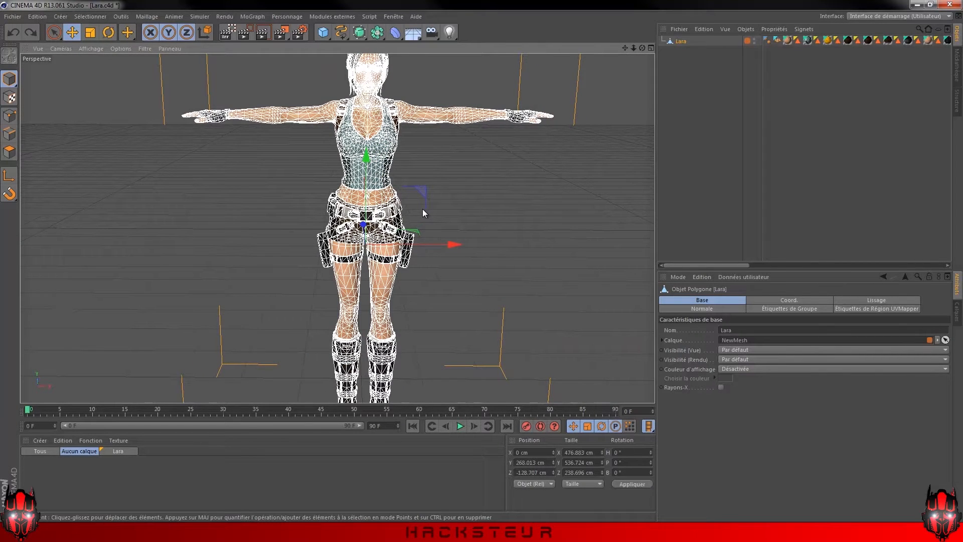
scroll(423, 208, "down", 5)
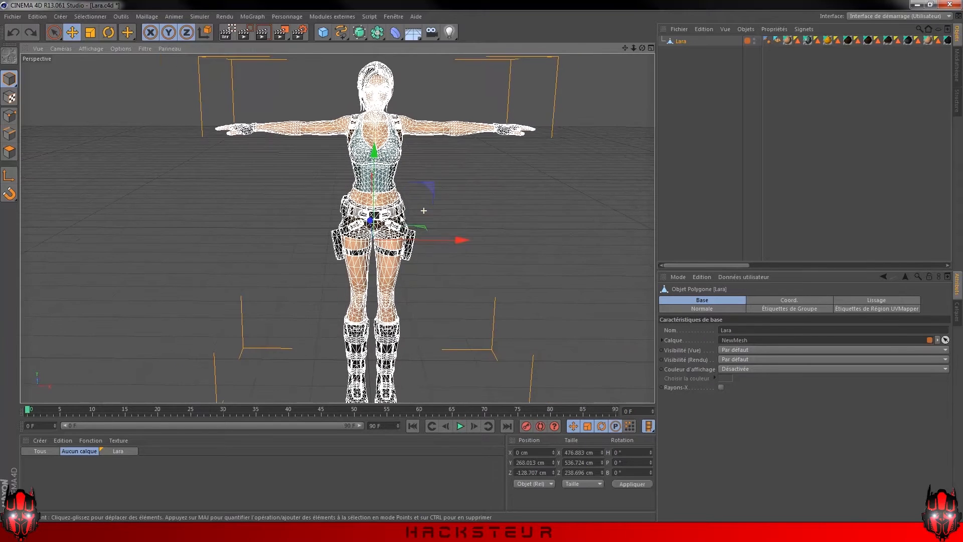
left_click_drag(383, 251, 385, 229, "alt")
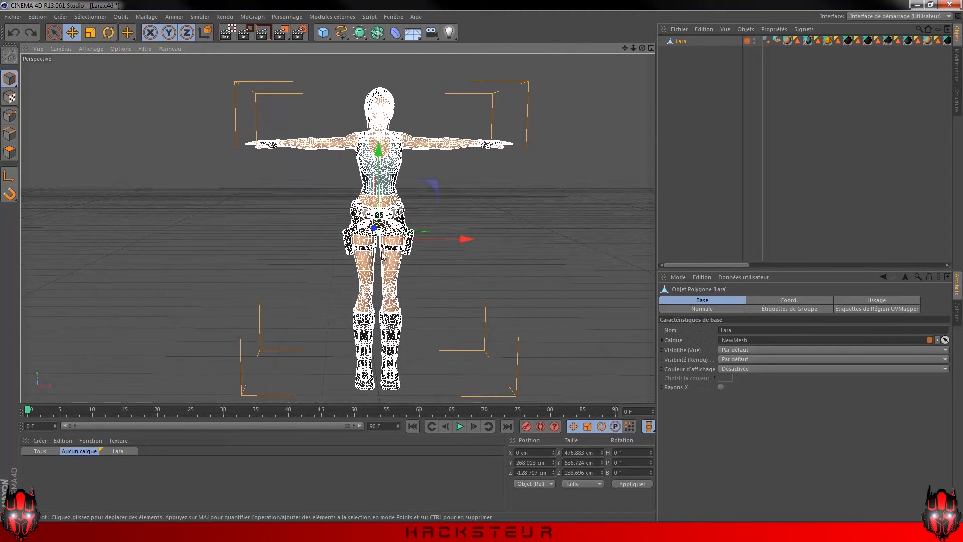
middle_click_drag(382, 253, 378, 246, "alt")
left_click(667, 187)
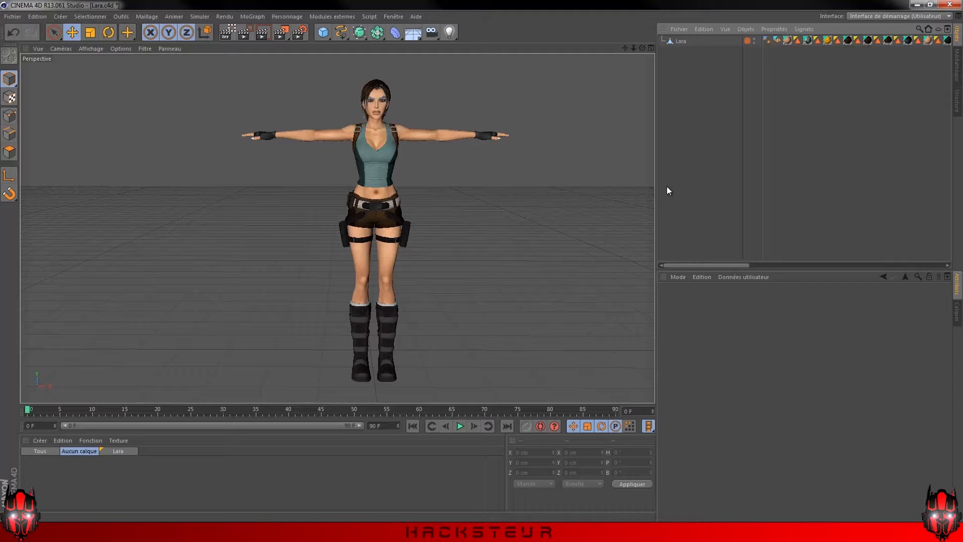
left_click_drag(535, 233, 510, 234, "alt")
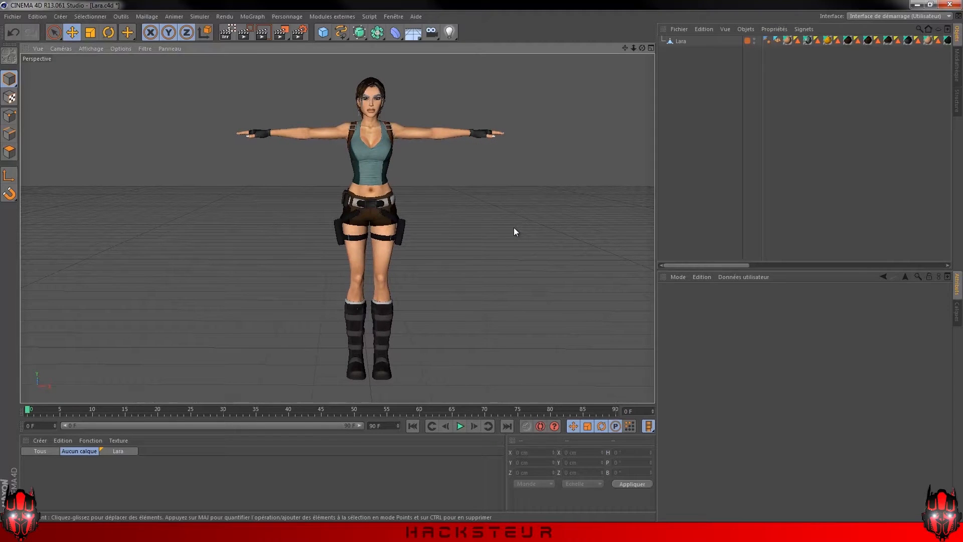
Look up the help page for the Personnage object and close it.
left_click(291, 16)
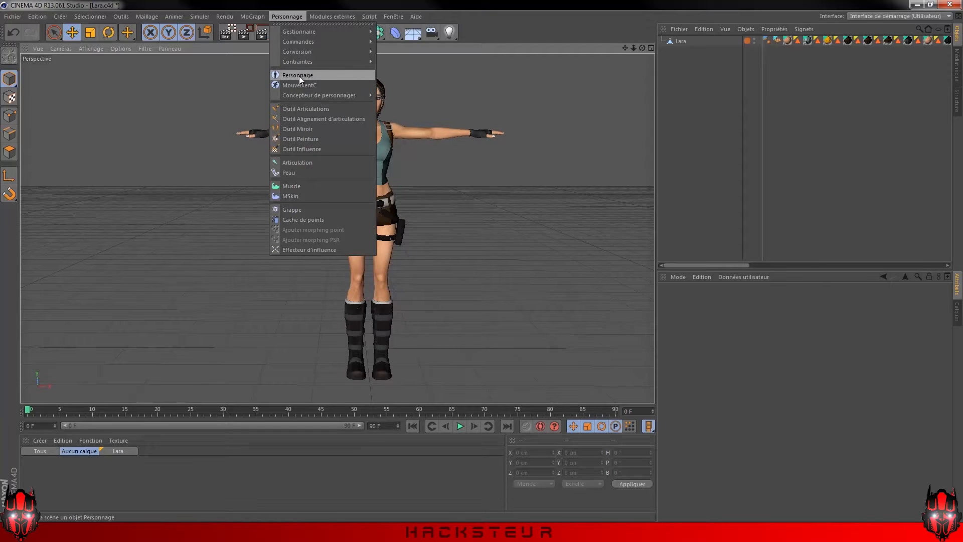
key("ctrl+F1")
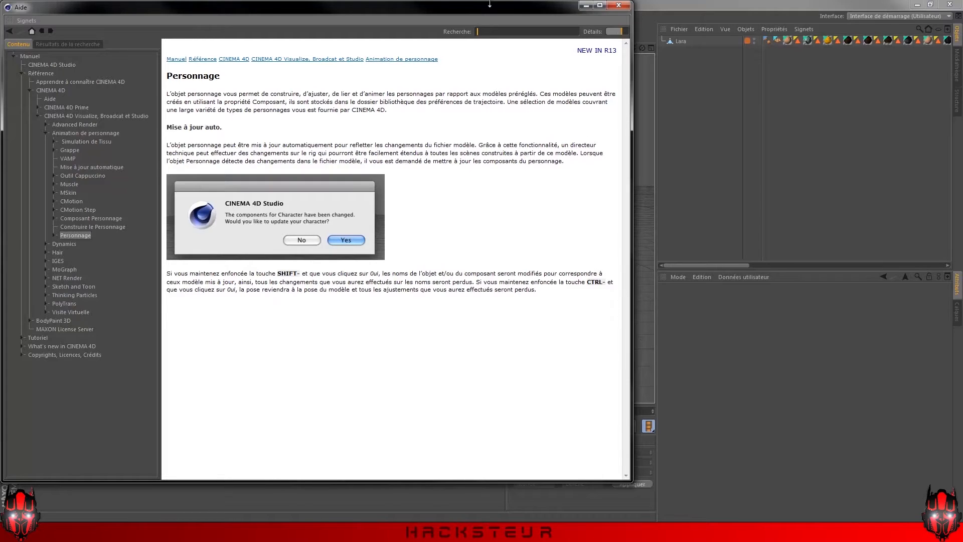
left_click(618, 5)
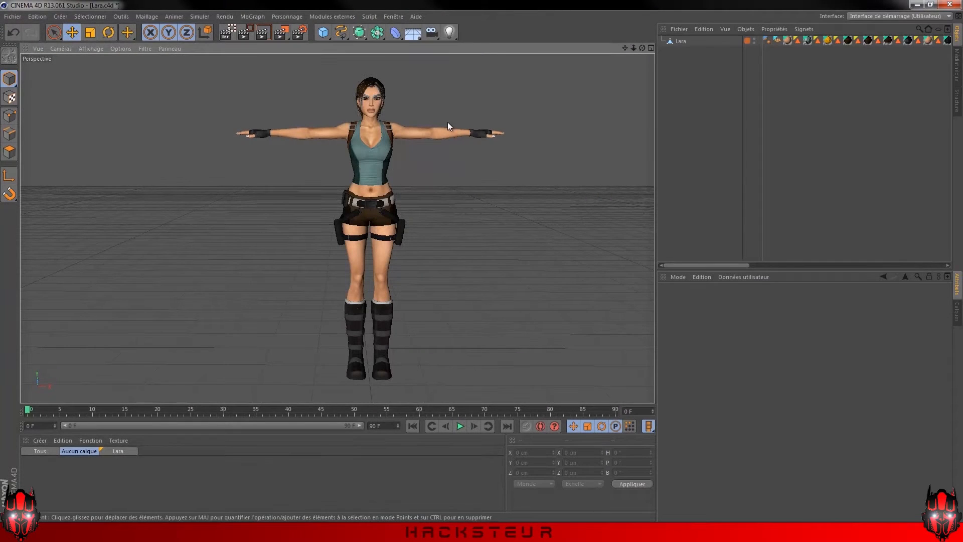
Add a Personnage object to the scene.
left_click_drag(452, 164, 420, 156, "alt")
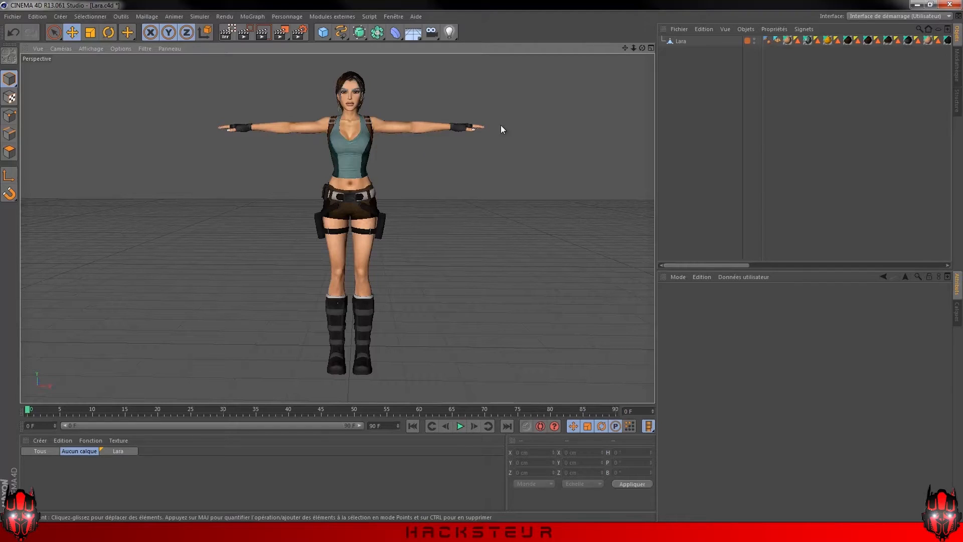
left_click(287, 16)
left_click(351, 76)
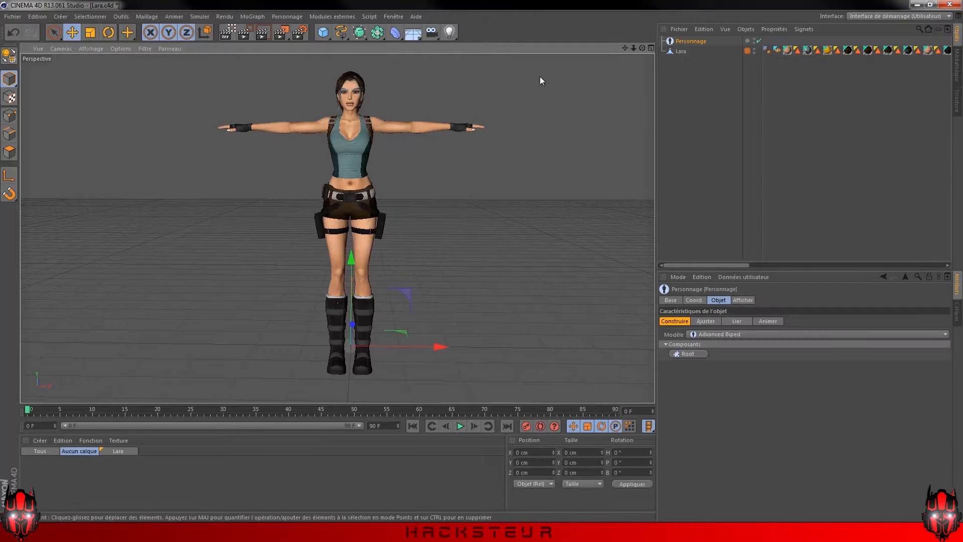
Copy the Lara mesh's Y size value.
left_click(682, 52)
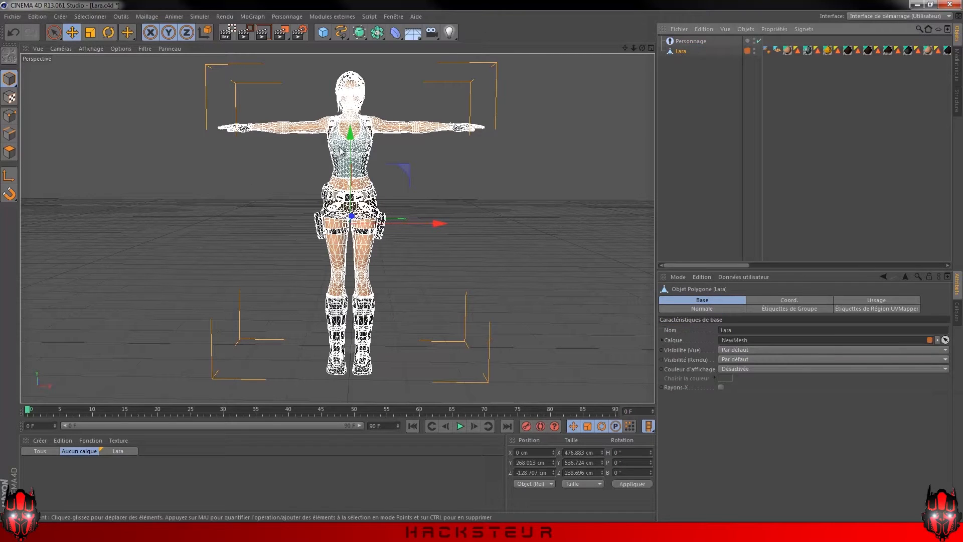
left_click(575, 462)
key("ctrl+c")
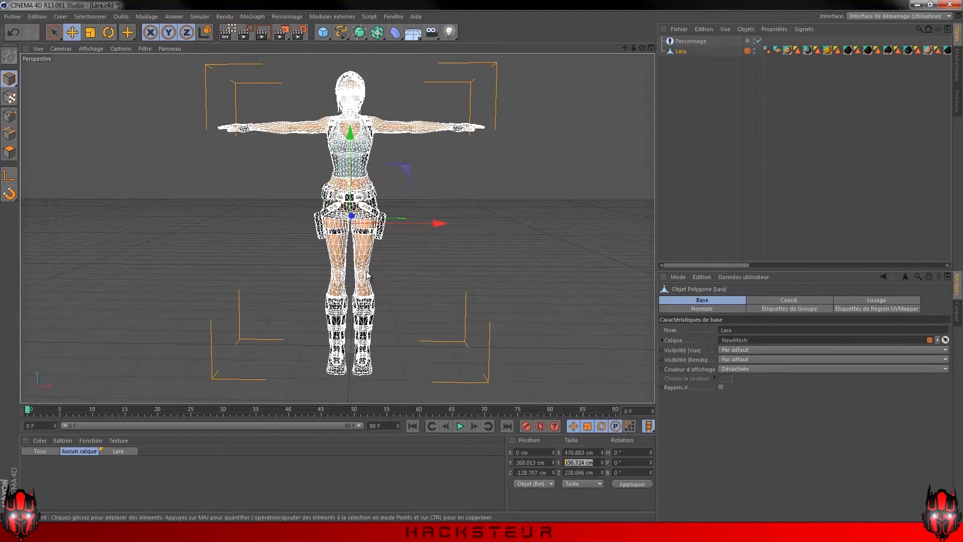
Set the Personnage object's display type to Bipède, disable Taille auto, and set Taille to the copied height of 536.724 cm.
left_click(682, 44)
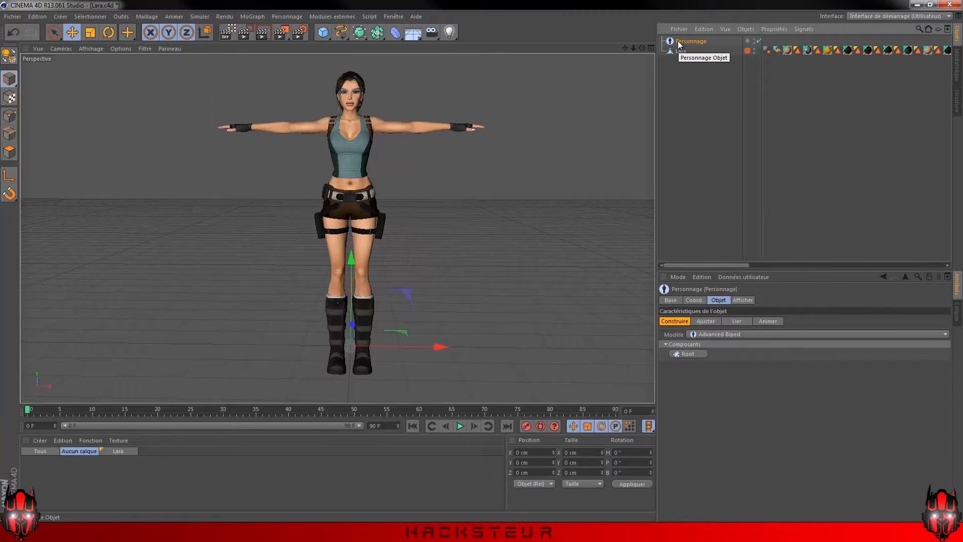
left_click(677, 301)
left_click(712, 401)
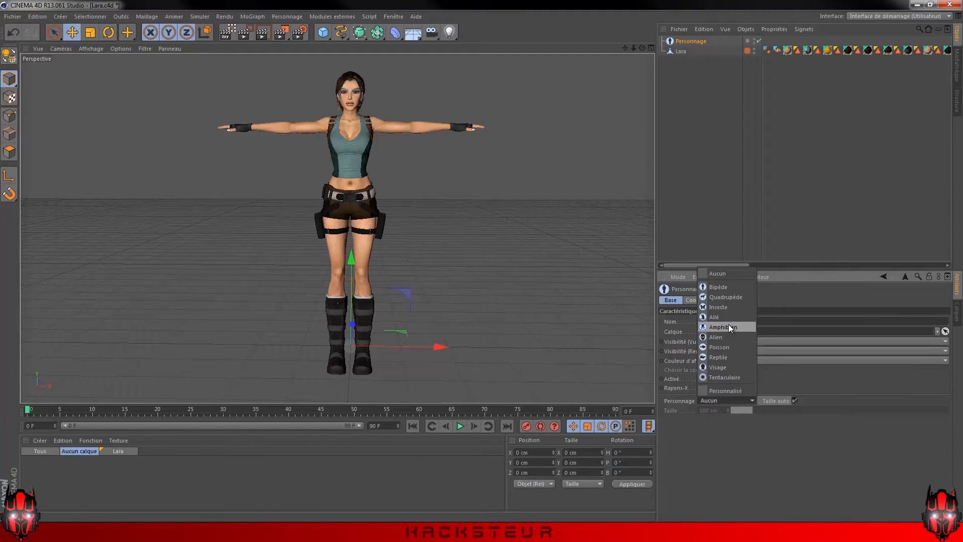
left_click(722, 288)
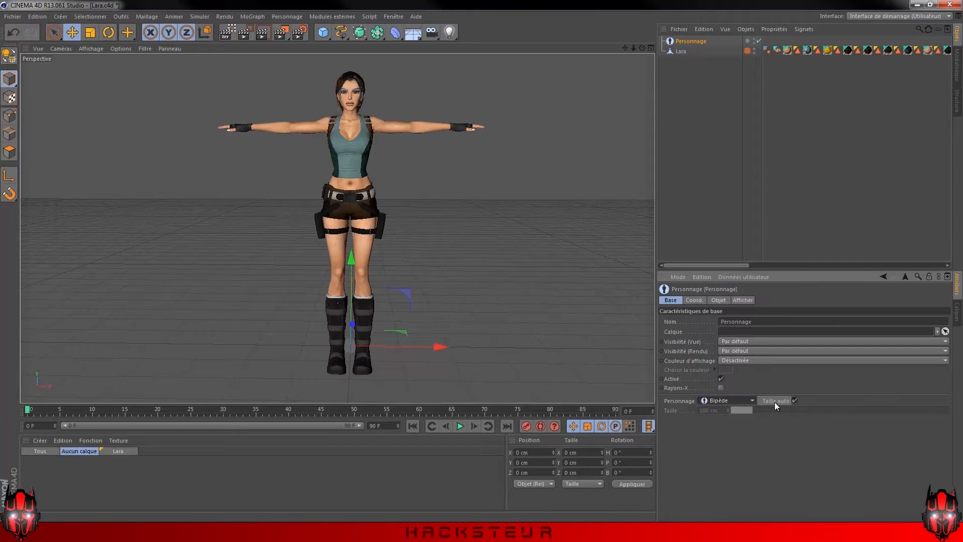
left_click(794, 400)
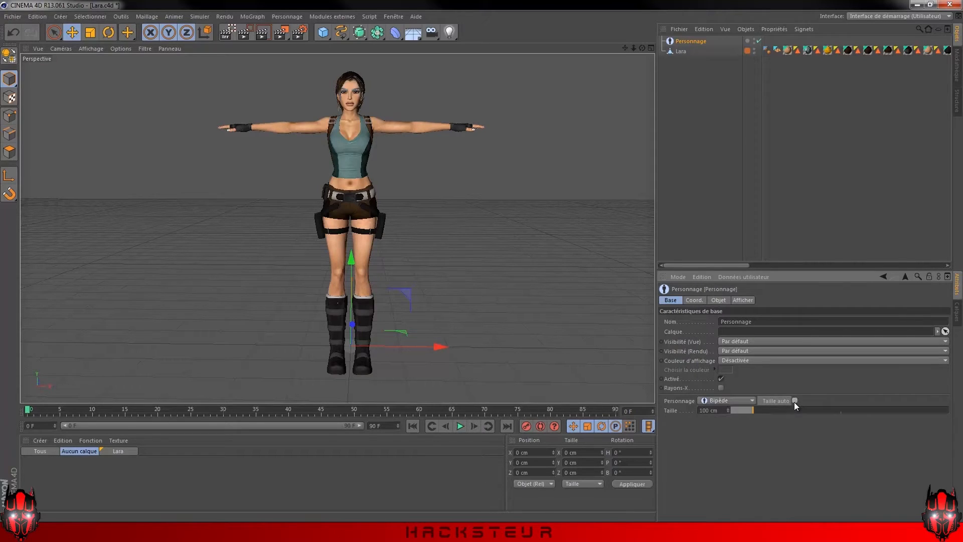
key("ctrl+v")
key("Return")
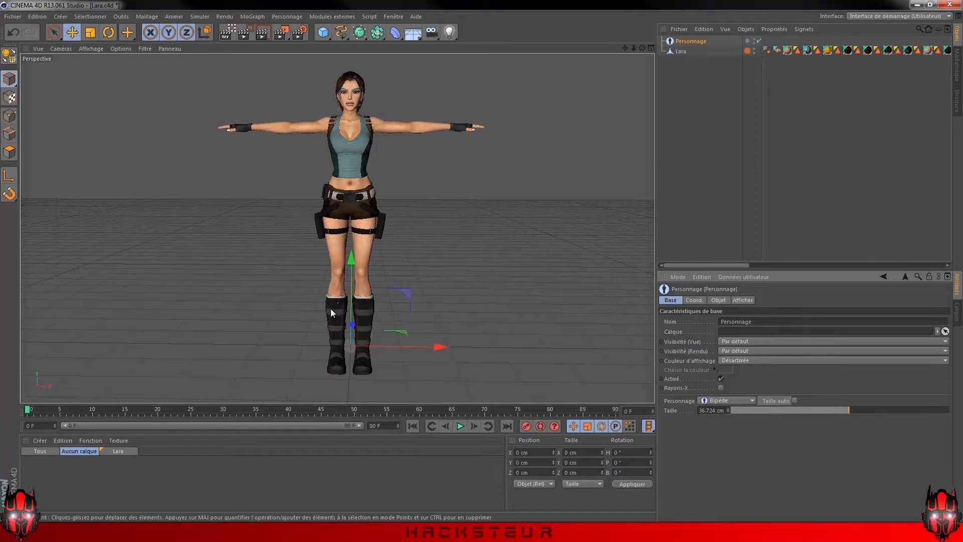
Examine the Personnage object's origin relative to the Lara mesh's feet in the perspective and Droite views.
left_click_drag(407, 354, 305, 351, "alt")
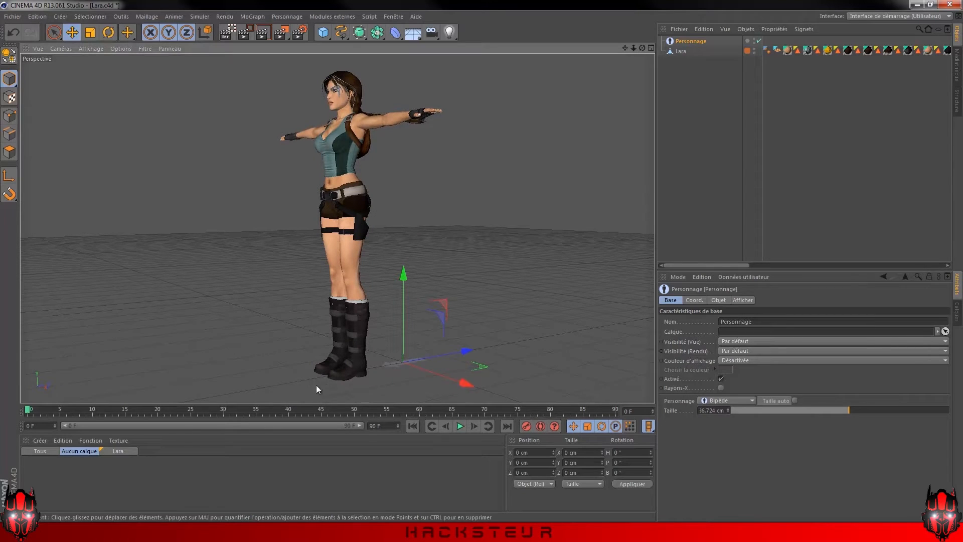
left_click_drag(324, 379, 370, 372, "alt")
middle_click(348, 364)
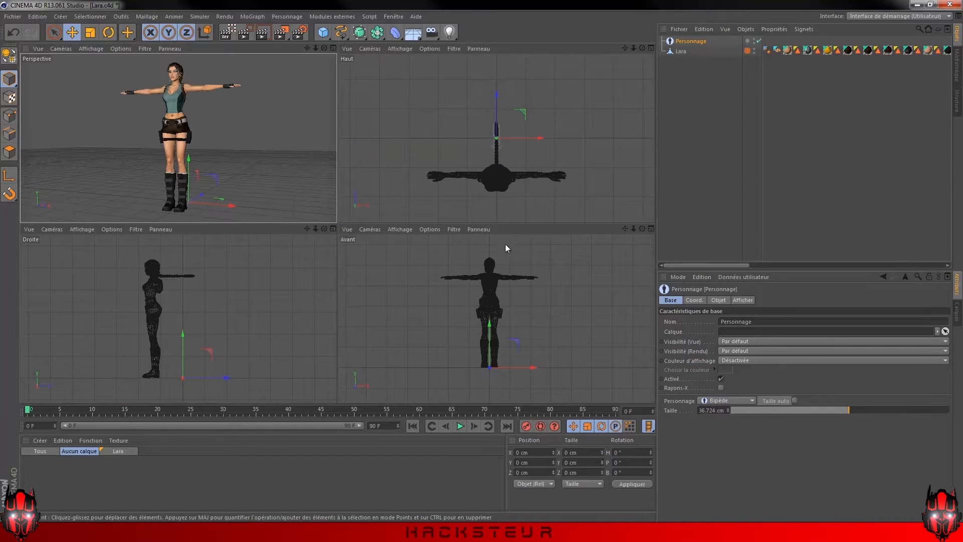
middle_click(216, 357)
scroll(218, 354, "up", 5)
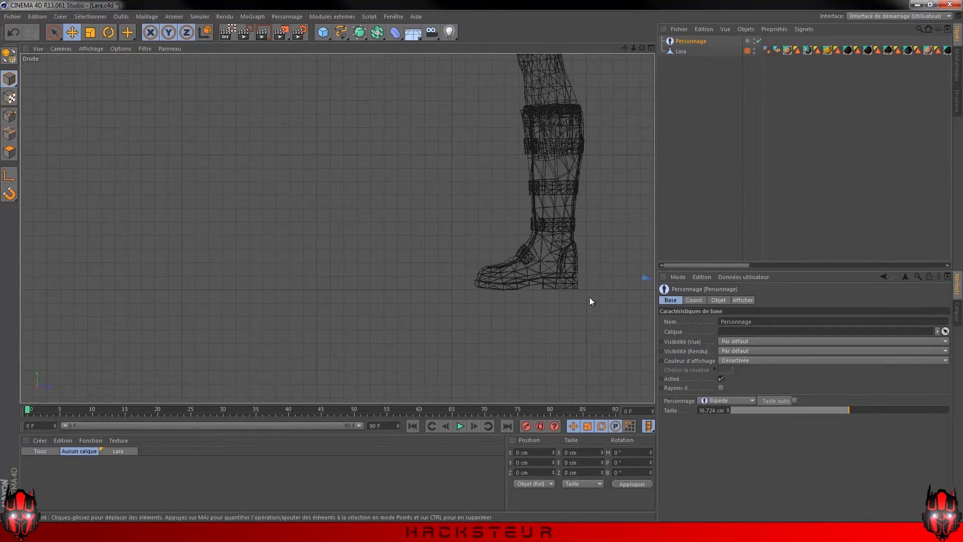
scroll(589, 298, "down", 8)
scroll(389, 291, "up", 4)
middle_click(430, 306)
middle_click(221, 134)
Examine the Lara model from the front in the perspective view, including a close look and a render of the view.
scroll(403, 251, "up", 2)
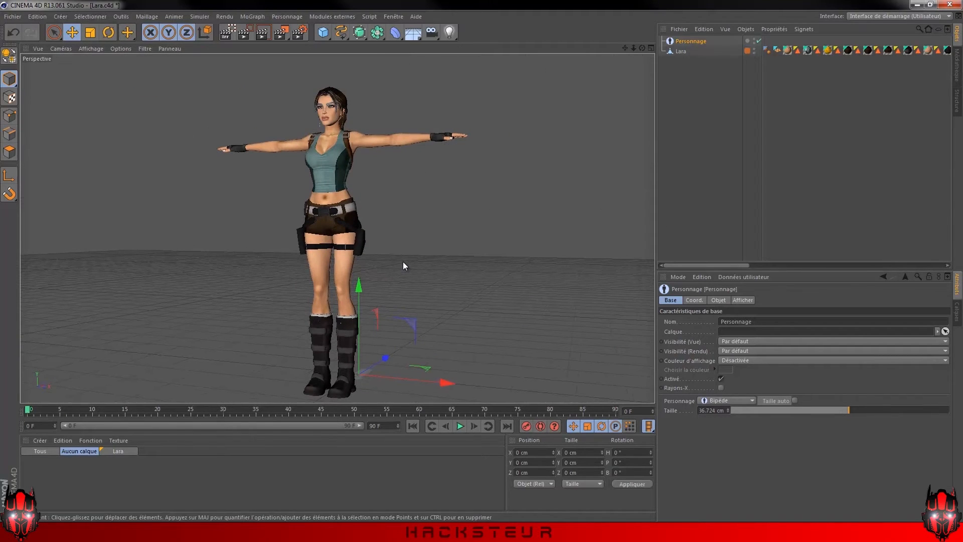
left_click_drag(404, 262, 426, 273, "alt")
middle_click_drag(426, 272, 433, 265, "alt")
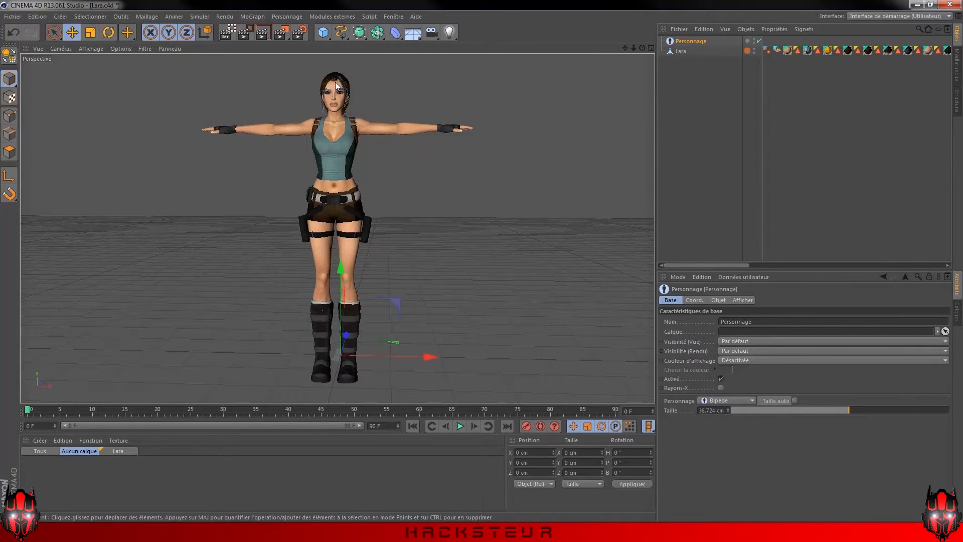
scroll(335, 83, "up", 3)
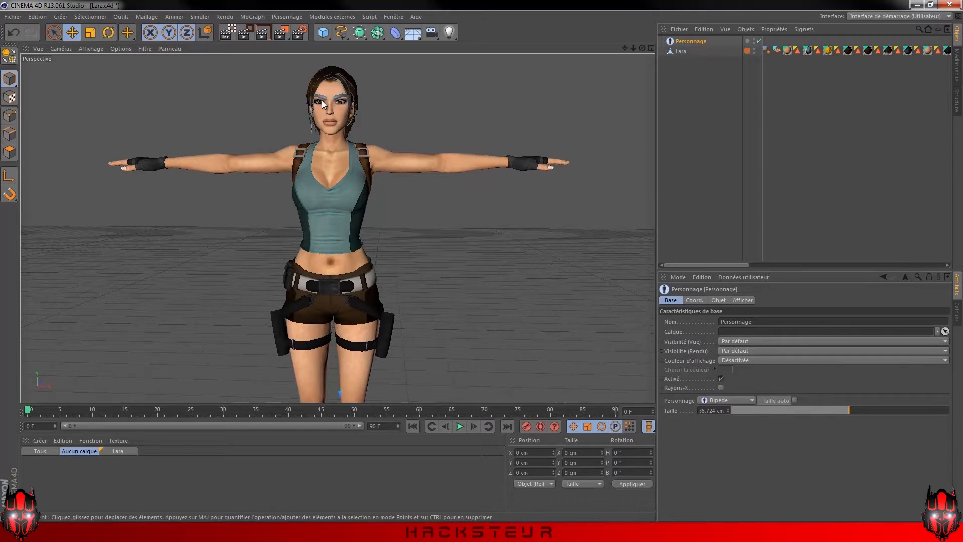
key("ctrl+r")
scroll(309, 270, "down", 5)
scroll(402, 254, "up", 3)
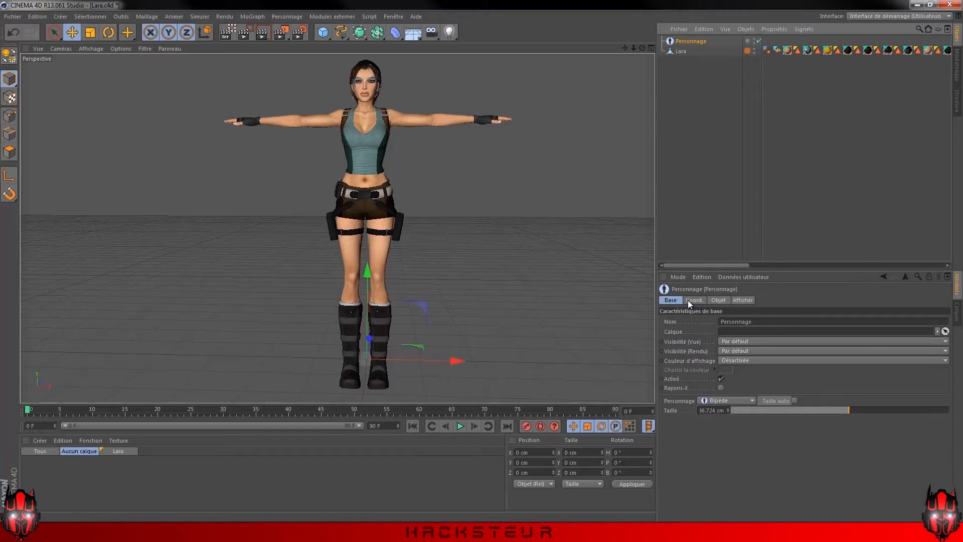
Check the available rig templates, keep Advanced Biped, and add a Root component to the Personnage object.
left_click(718, 301)
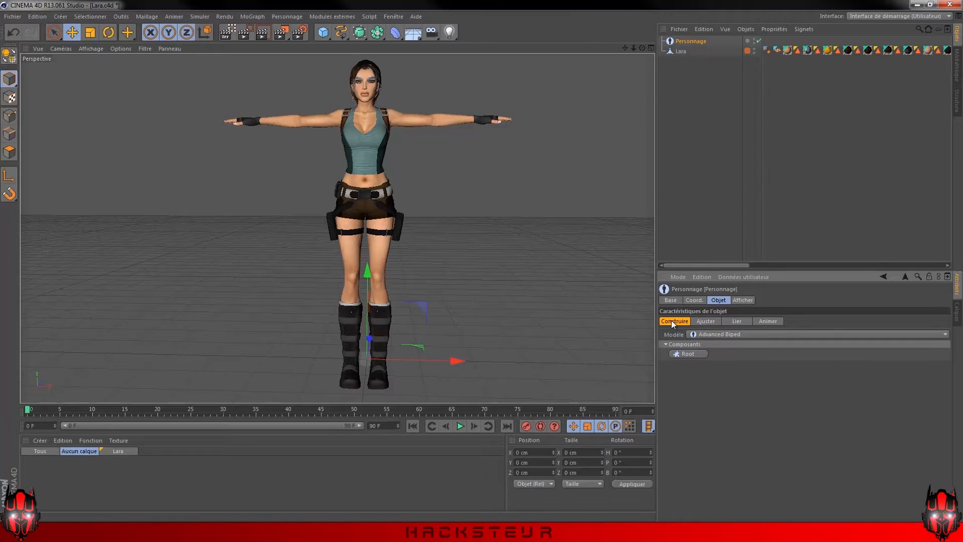
left_click(710, 335)
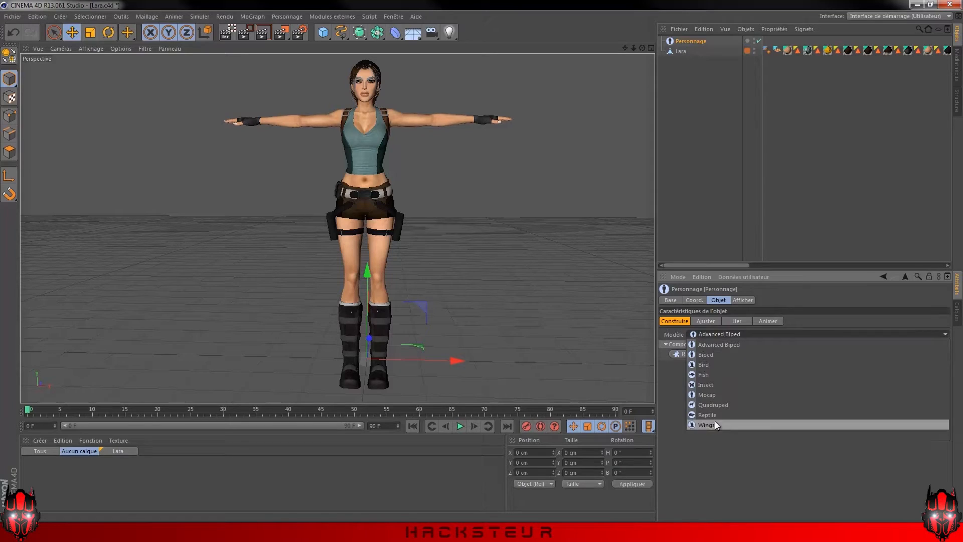
left_click(714, 333)
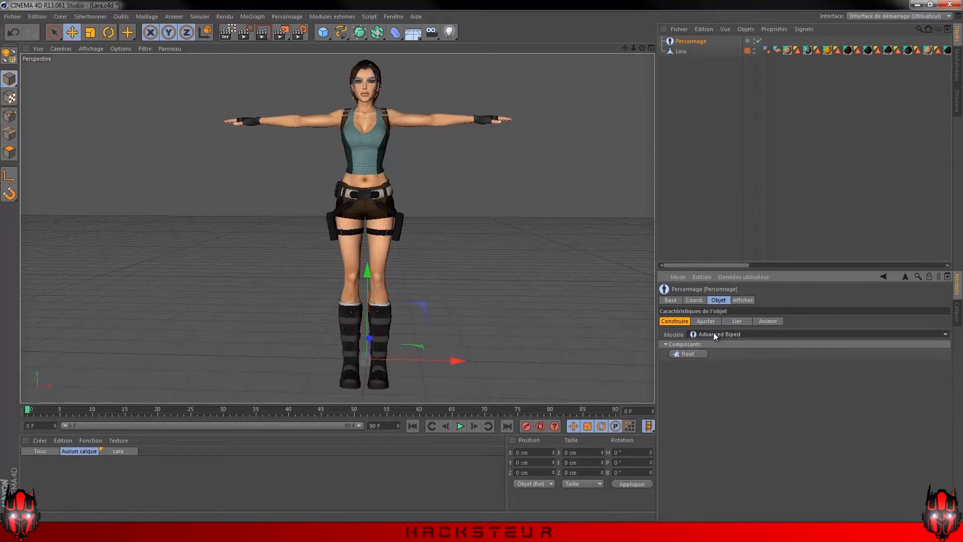
left_click(691, 354)
Move the Lara mesh along the Z axis to about 9 cm, over the Root controller's centre, and deselect it.
left_click_drag(578, 348, 398, 382, "alt")
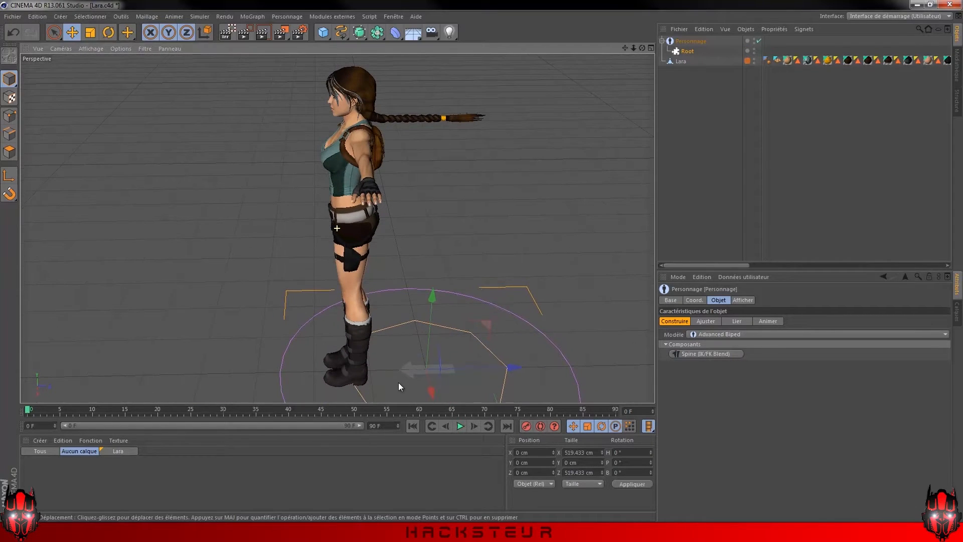
left_click(681, 62)
left_click_drag(413, 237, 628, 261)
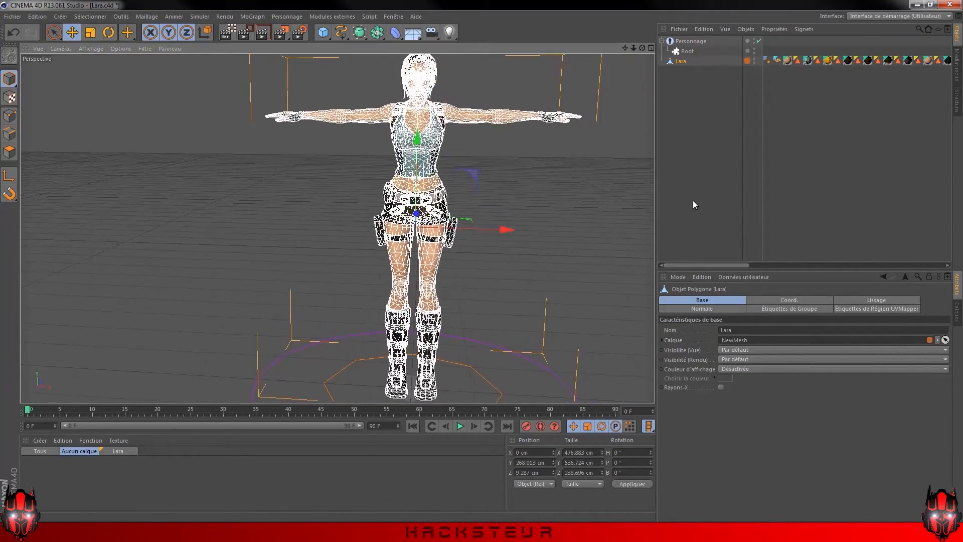
left_click(693, 205)
mouse_move(514, 317)
left_mouse_down("alt")
mouse_move(528, 308)
mouse_move(511, 328)
left_mouse_up("alt")
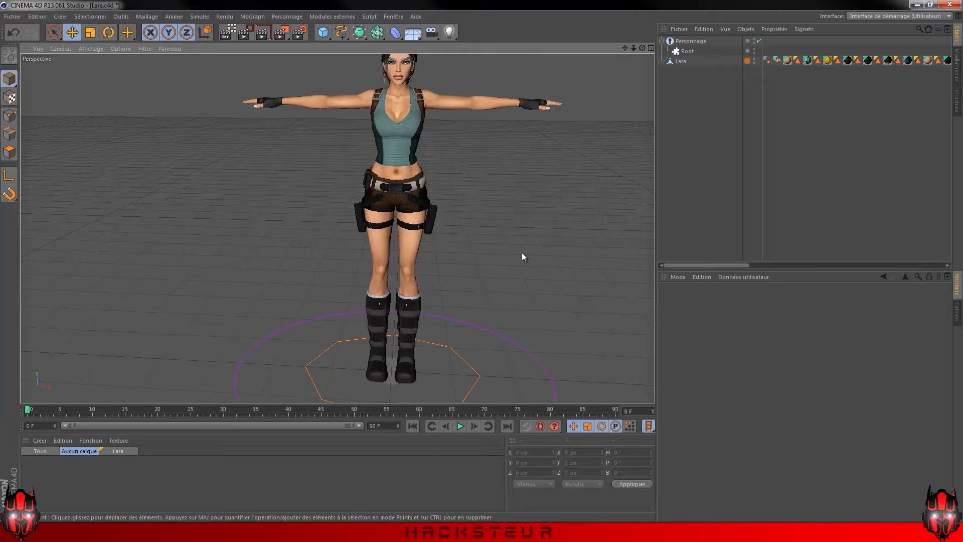
Add a second Root component to the Personnage object.
left_click(680, 41)
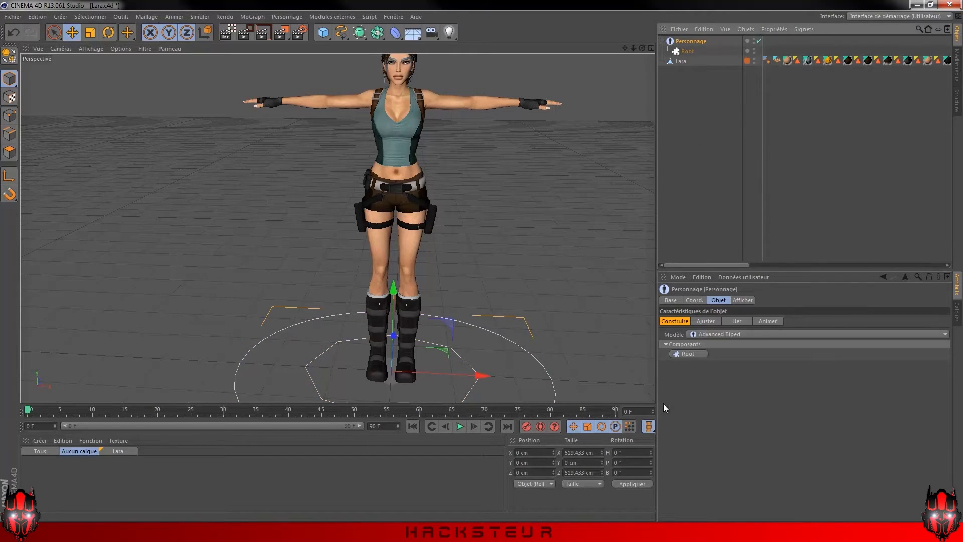
left_click(690, 354)
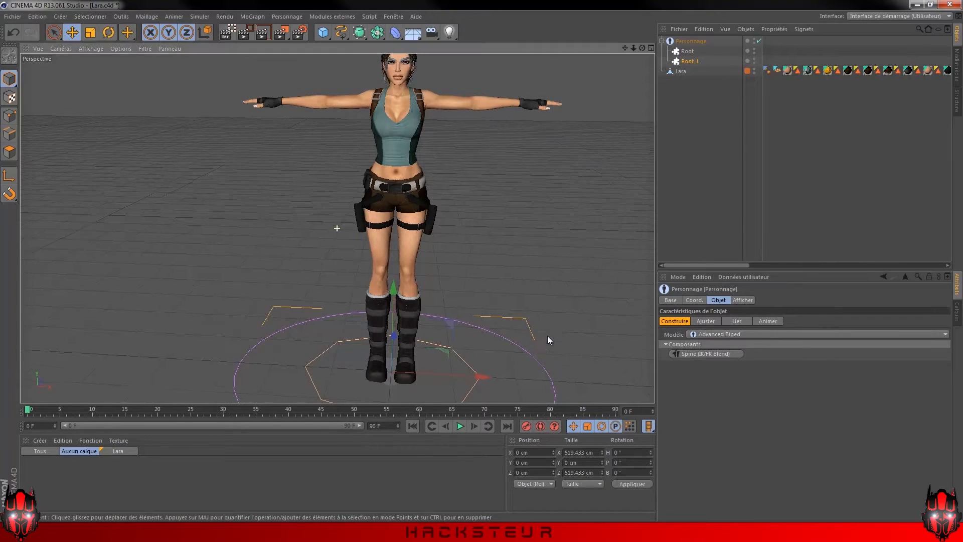
Delete the extra Root component so only one remains under Personnage, and name the remaining one Root.
left_click(690, 50)
key("Delete")
double_click(690, 51)
type("Root")
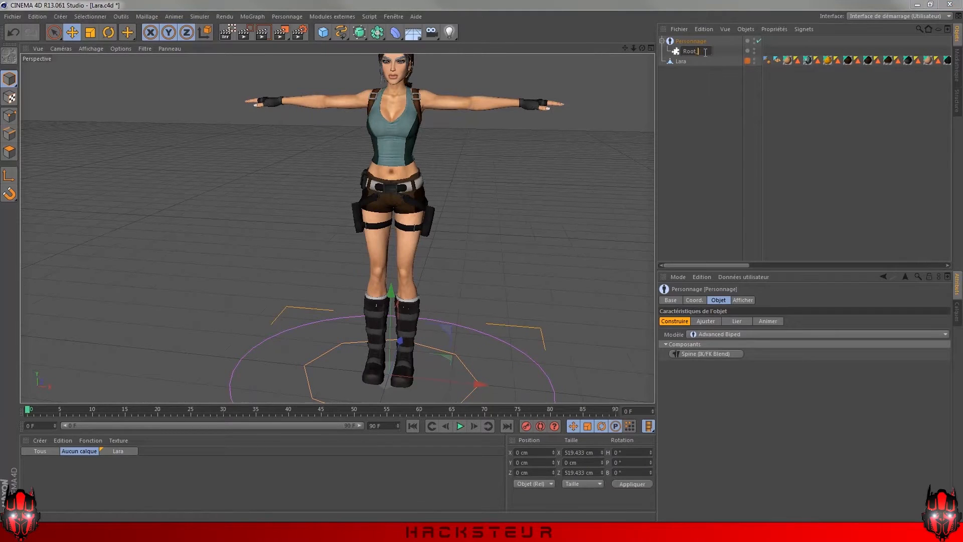
key("Return")
left_click(701, 125)
left_click(686, 51)
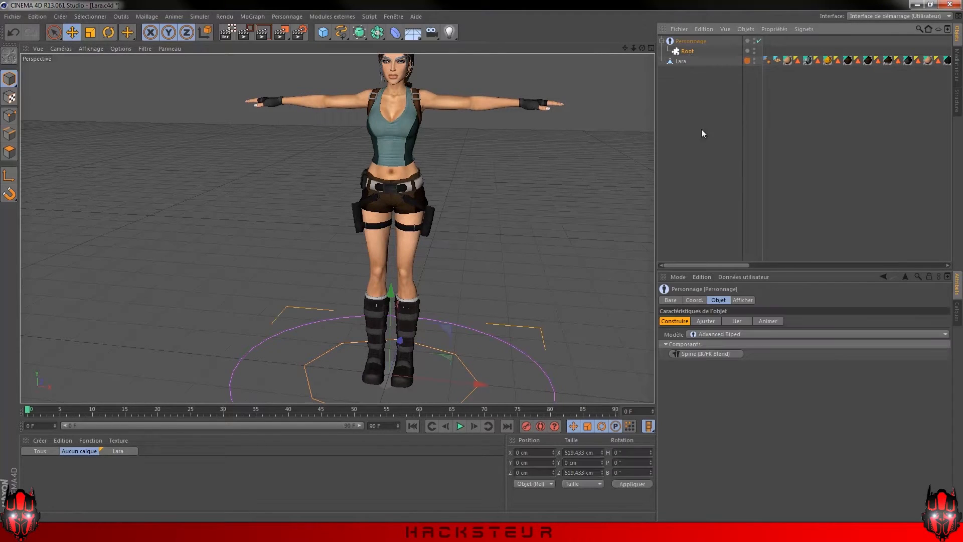
Add a Spine component to the Root and check its placement against the Lara mesh from several angles.
left_click(709, 354)
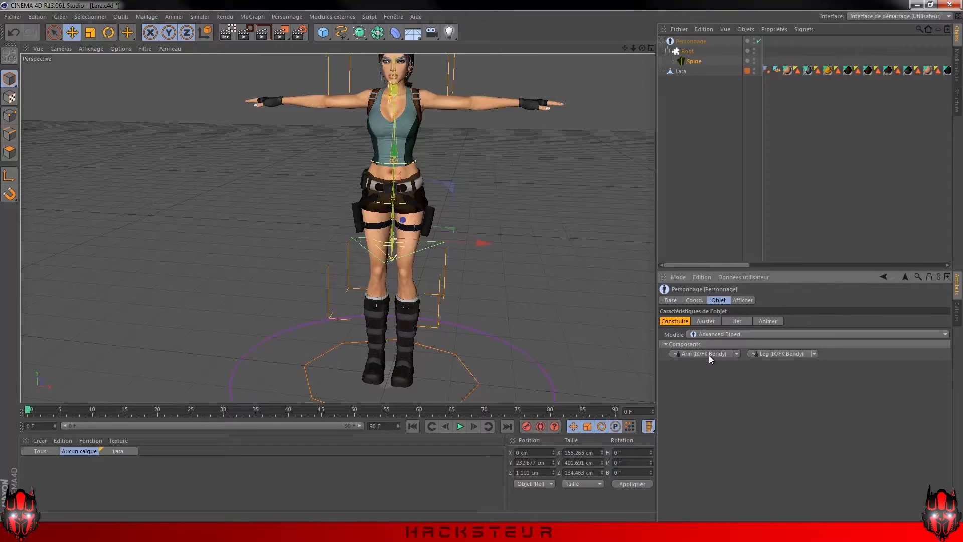
left_click_drag(472, 263, 337, 304, "alt")
scroll(415, 291, "up", 3)
scroll(415, 290, "up", 2)
left_click_drag(463, 287, 464, 320, "alt")
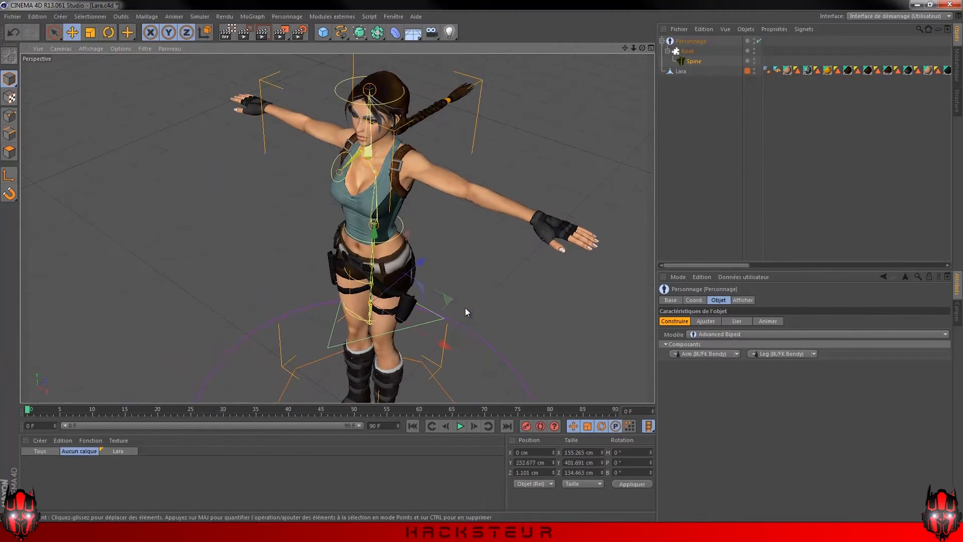
scroll(480, 288, "down", 2)
left_click_drag(394, 224, 341, 156, "alt")
mouse_move(449, 344)
left_mouse_down("alt")
mouse_move(401, 352)
mouse_move(434, 308)
mouse_move(444, 347)
mouse_move(457, 353)
mouse_move(459, 332)
left_mouse_up("alt")
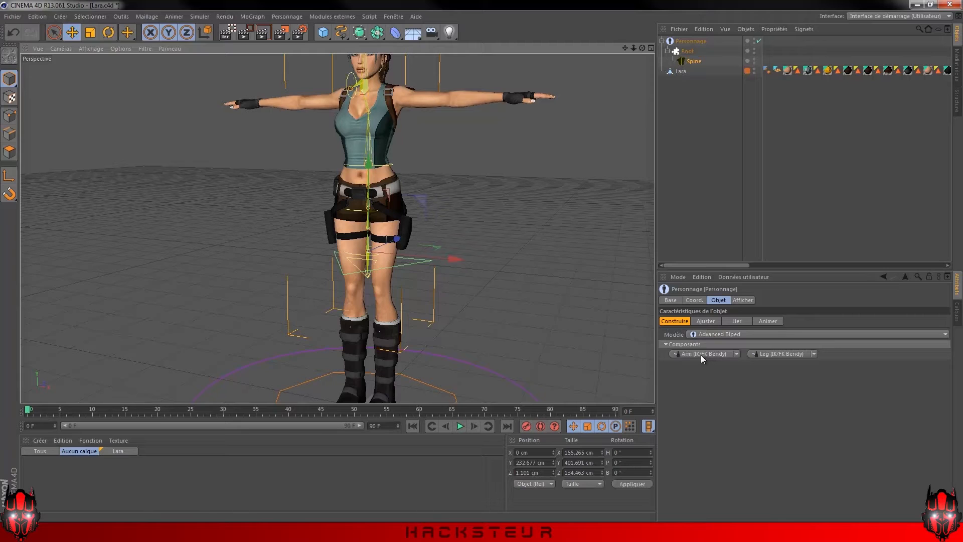
Choose the Arm (IK/FK Only) variant for the Spine, undo the single left arm, and add the left and right arms as a pair.
left_click(731, 353)
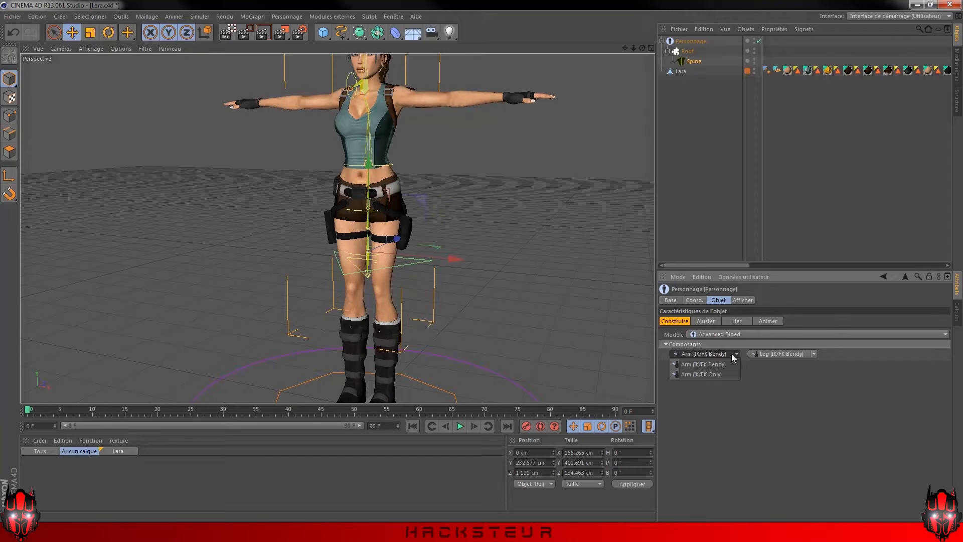
left_click(701, 374)
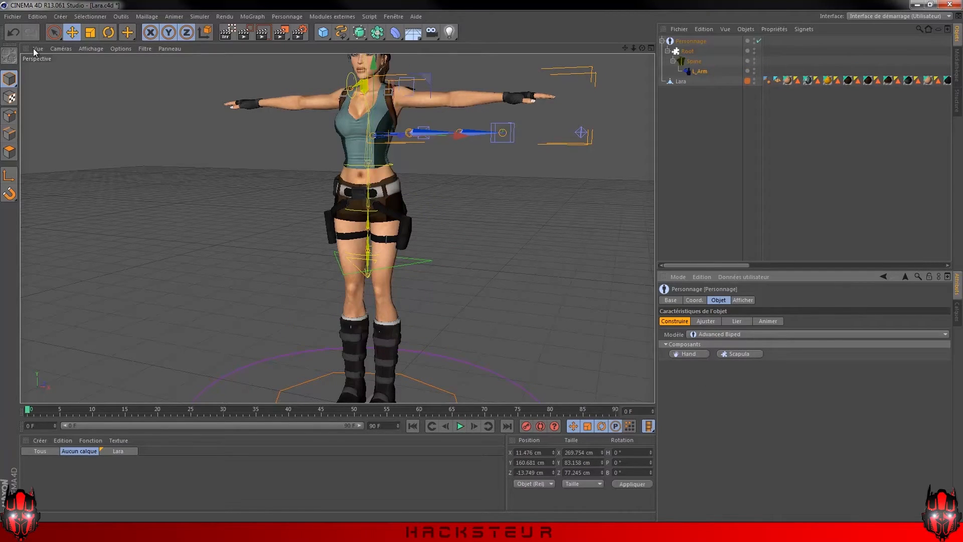
key("ctrl+z")
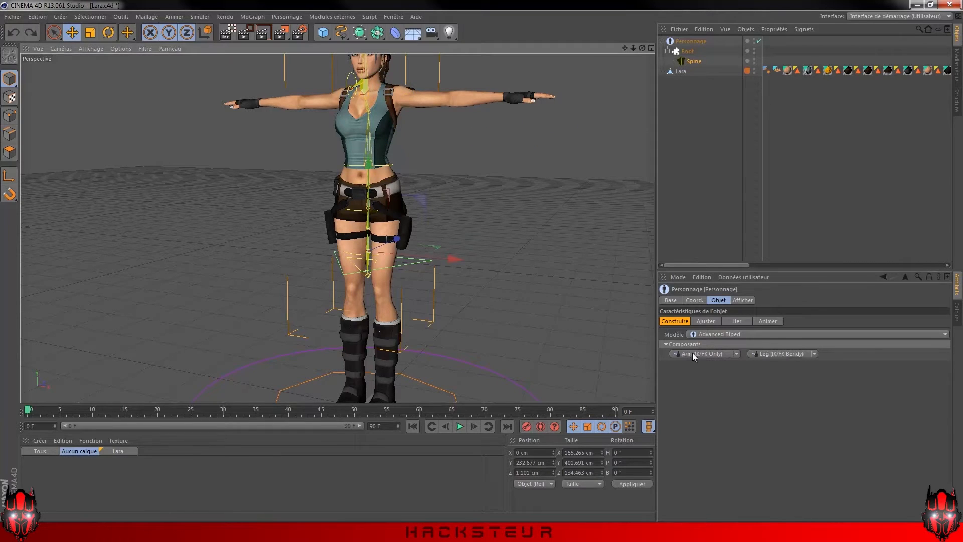
left_click(715, 354)
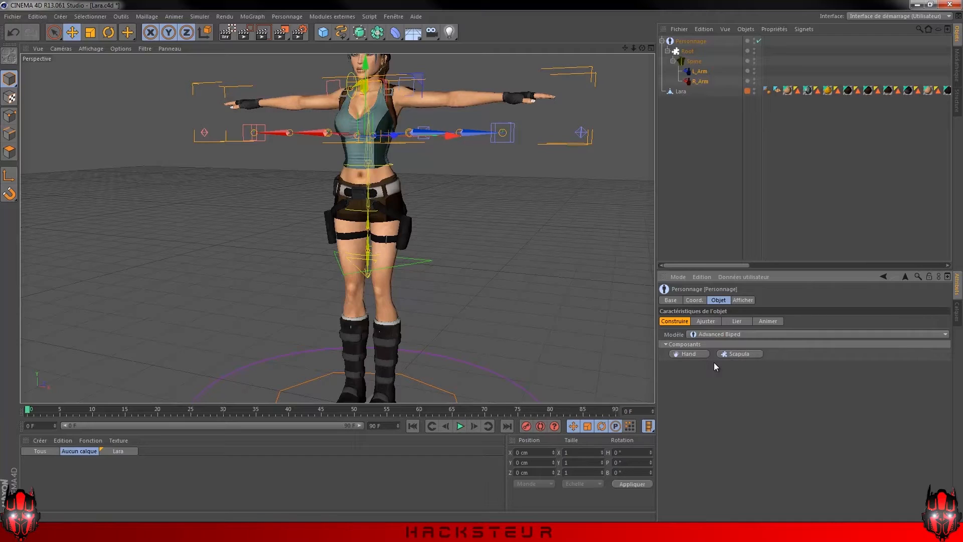
Add a pair of left and right Leg components to the Spine and check them against Lara's legs.
left_click(694, 61)
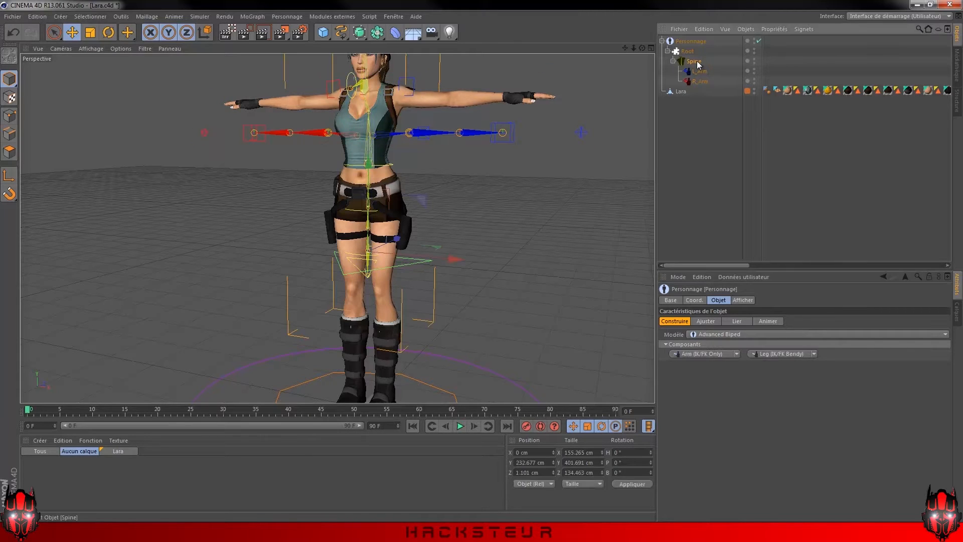
left_click(815, 354)
left_click(787, 372)
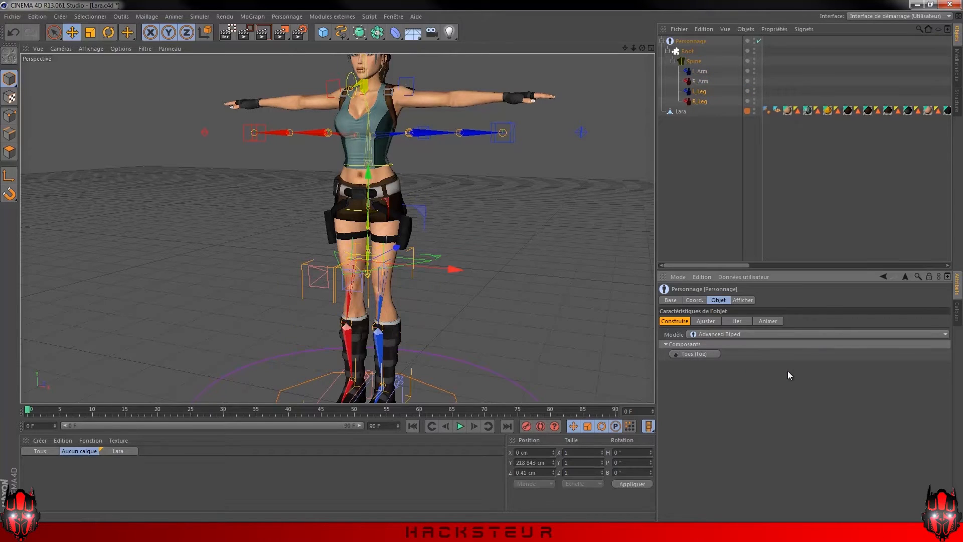
left_click_drag(481, 351, 409, 340, "alt")
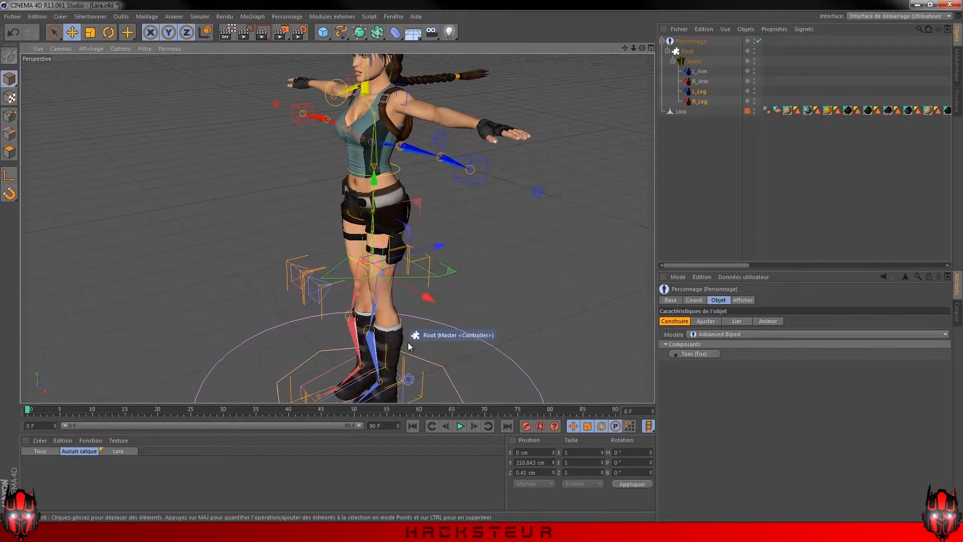
scroll(462, 316, "up", 3)
left_click_drag(462, 316, 552, 349, "alt")
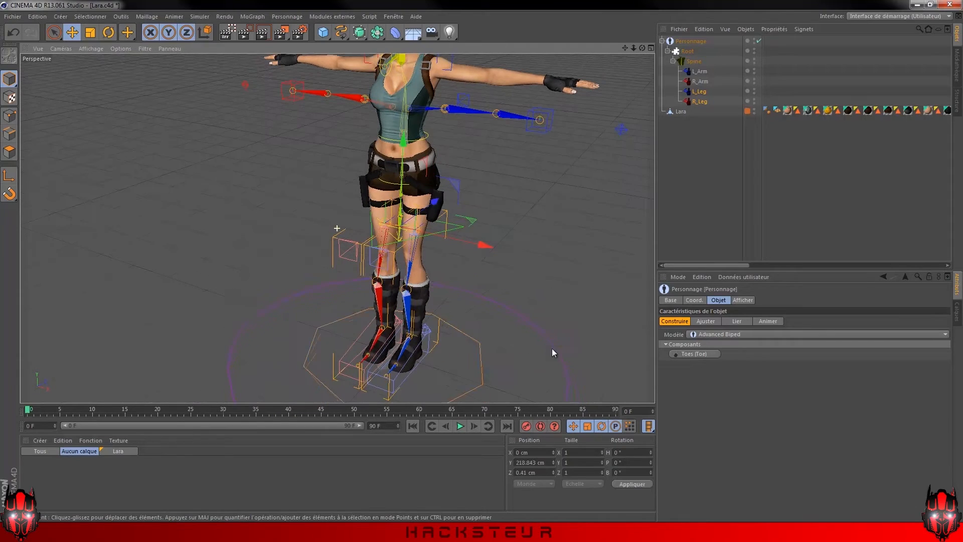
left_click_drag(492, 309, 505, 312, "alt")
Add a Hand component to both the left and right arms.
left_click(700, 71)
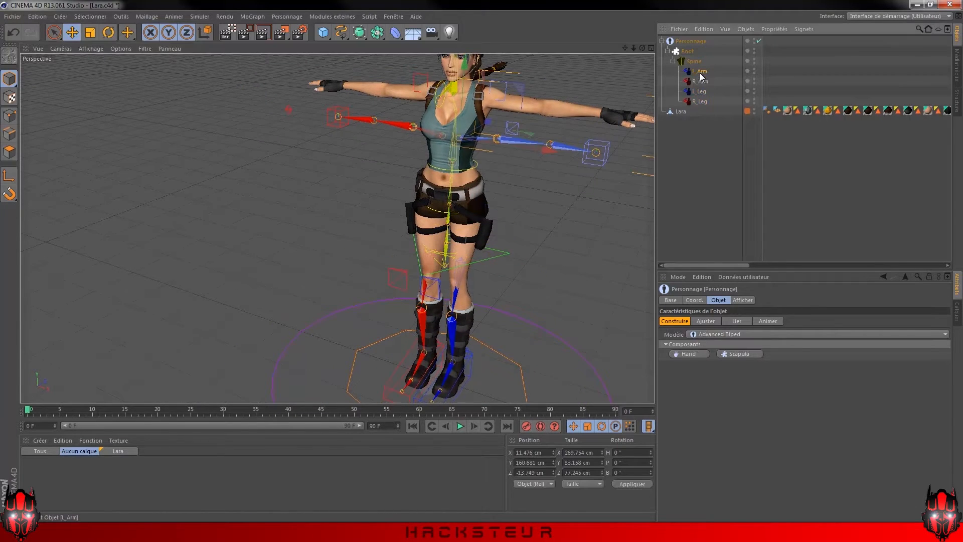
left_click(701, 82, "ctrl")
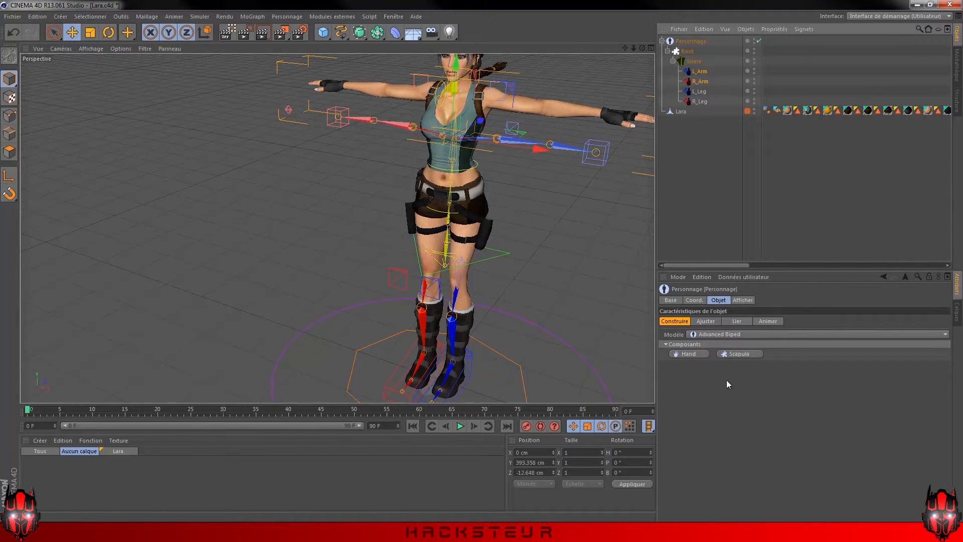
left_click(688, 354)
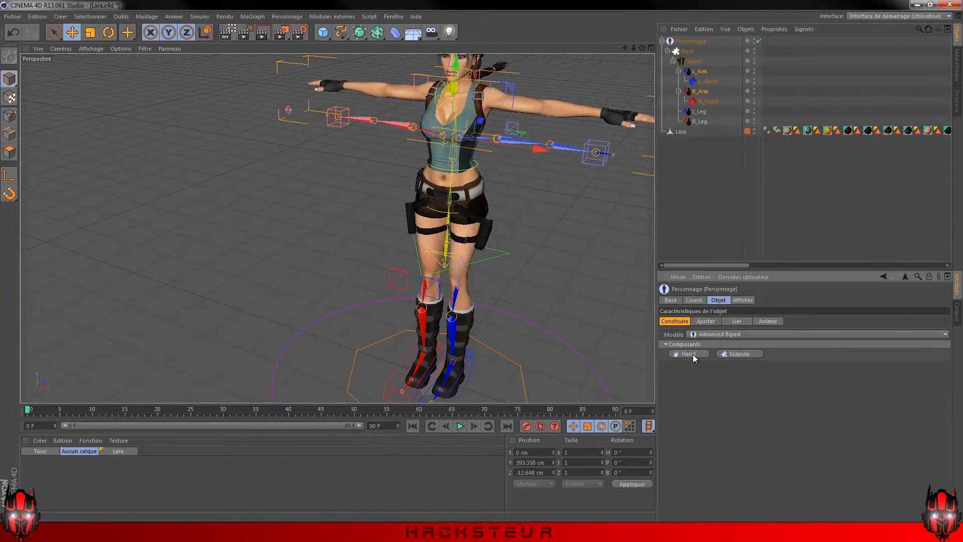
Add Digit (Thumb) components to the left and right hands together.
left_click(709, 82)
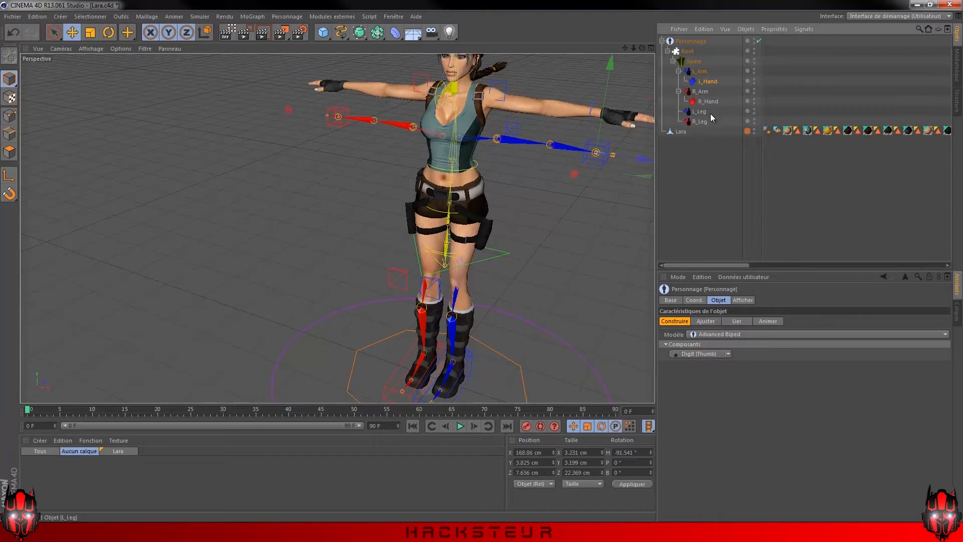
left_click(709, 102)
left_click(709, 81, "ctrl")
left_click(698, 353)
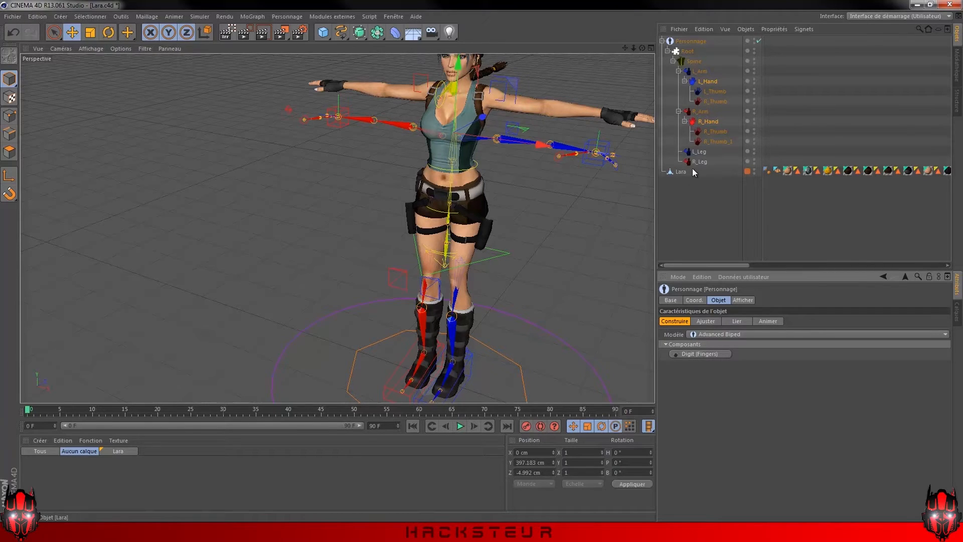
Delete the surplus right thumbs so each hand keeps only its own thumb.
left_click(715, 145)
key("Delete")
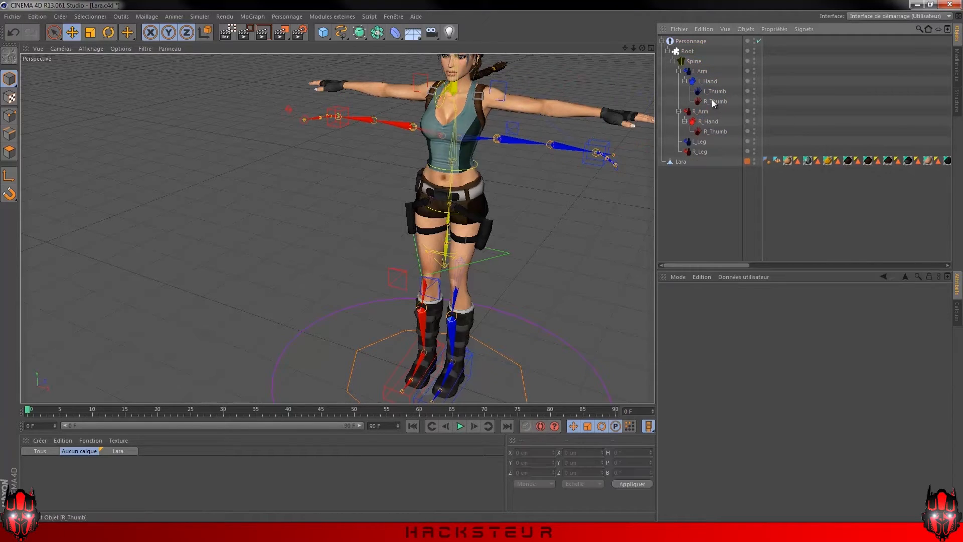
left_click(716, 122)
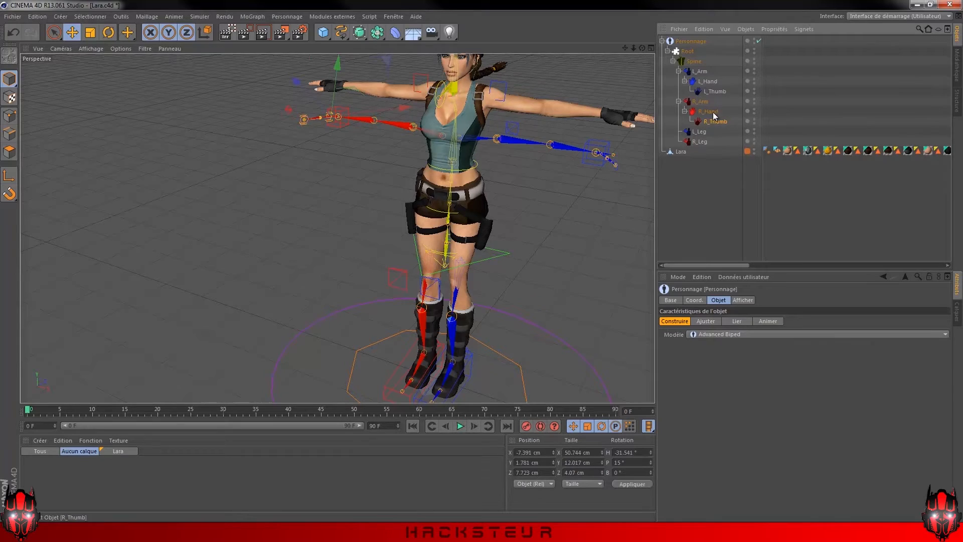
Add the first two Digit (Fingers) components to both the left and right hands.
left_click(711, 111)
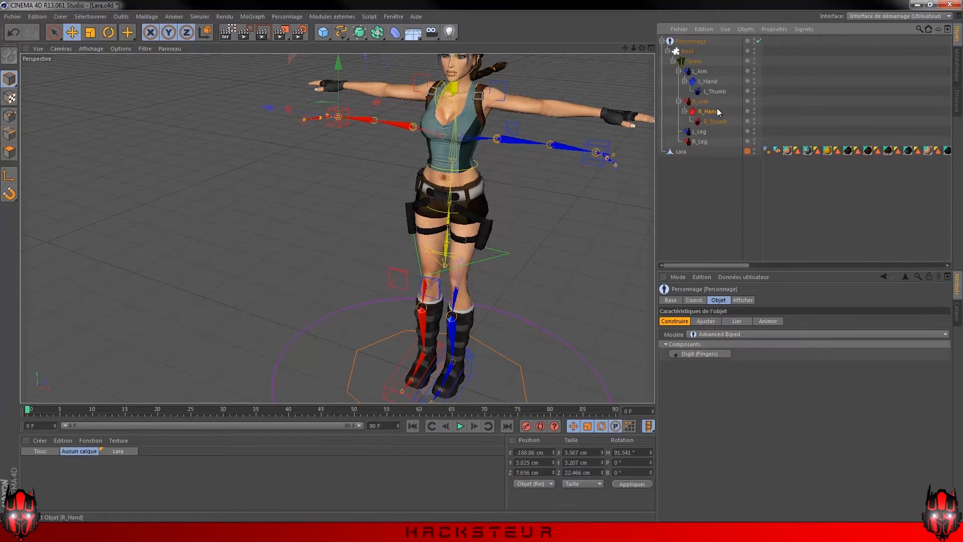
left_click(708, 82)
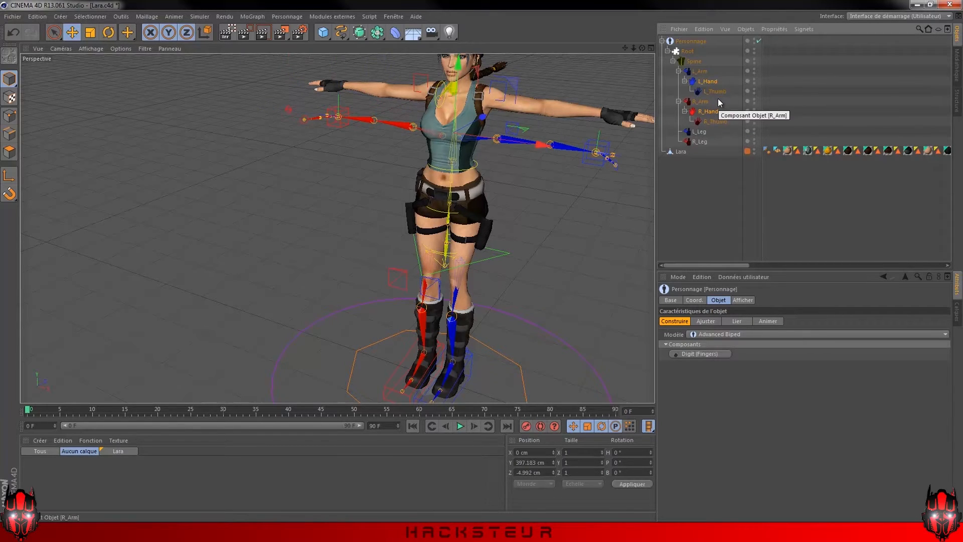
left_click(700, 355)
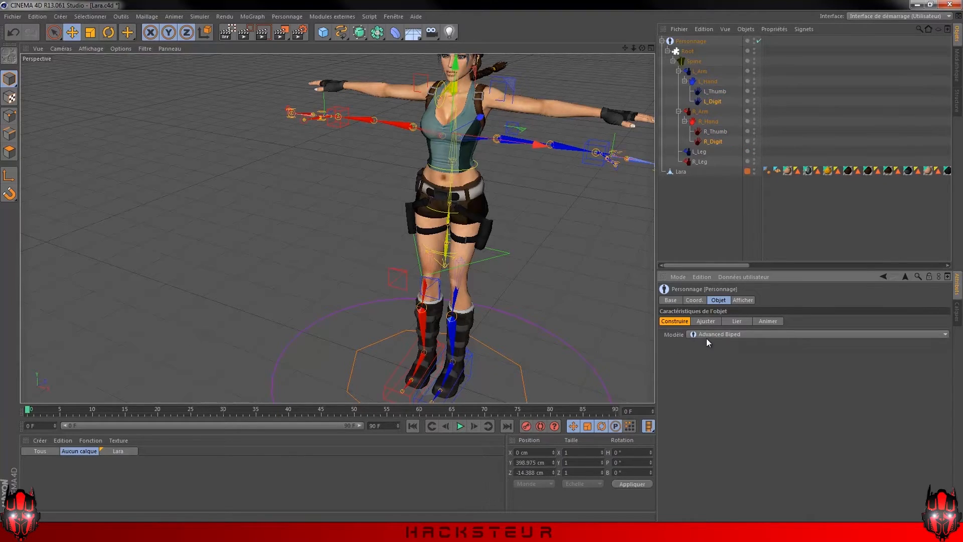
left_click(708, 81)
left_click(712, 123, "ctrl")
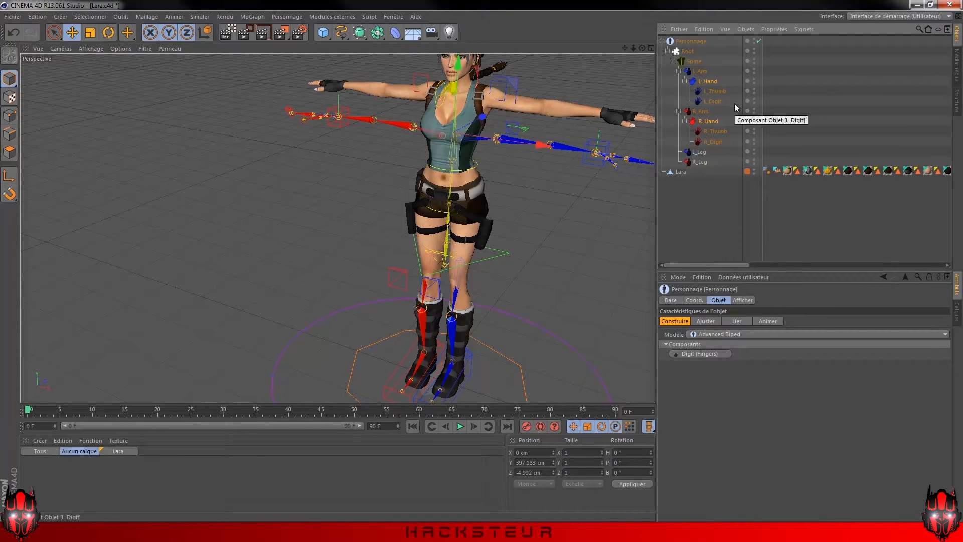
left_click(701, 354)
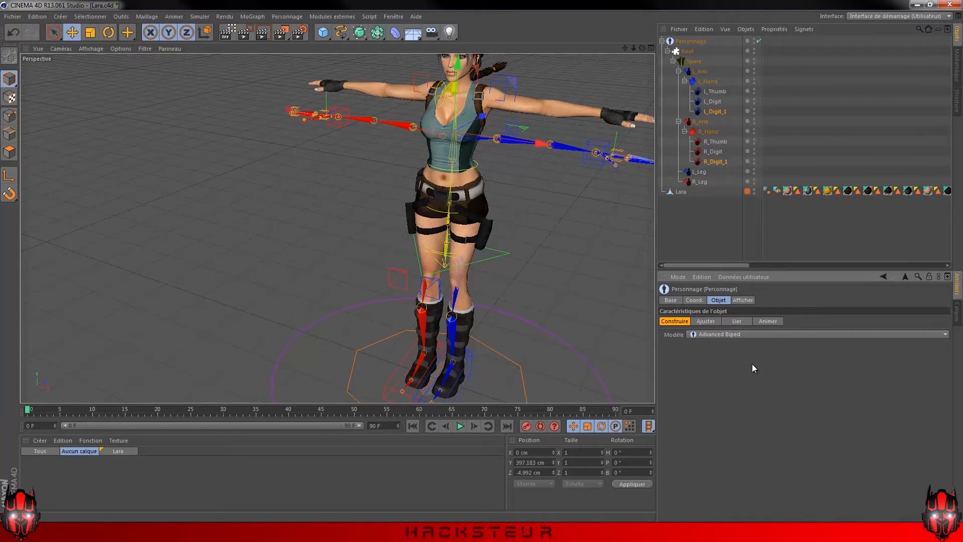
Add the third and fourth Digit (Fingers) components to both hands and check the whole skeleton against the mesh.
left_click(722, 338)
left_click(704, 84)
left_click(705, 142, "ctrl")
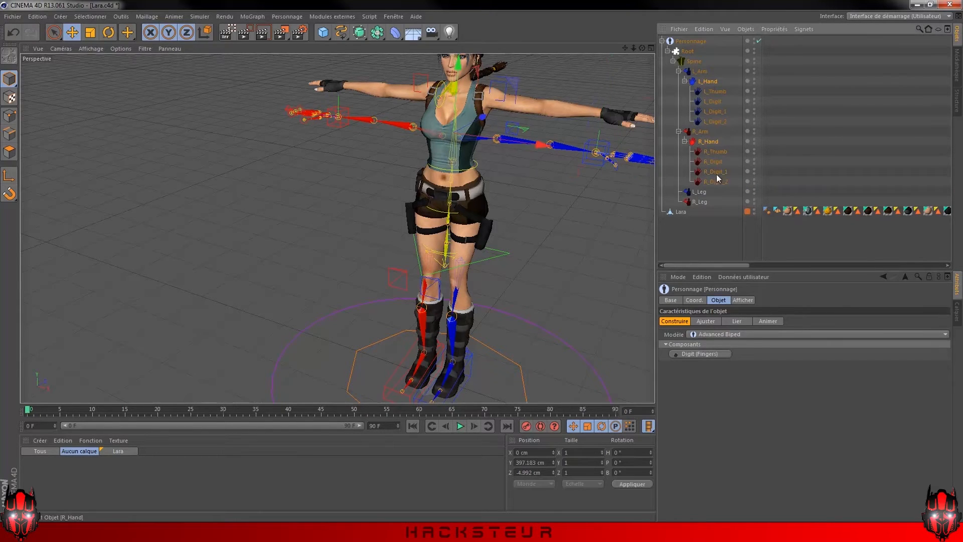
left_click(710, 354)
left_click_drag(600, 192, 630, 265, "alt")
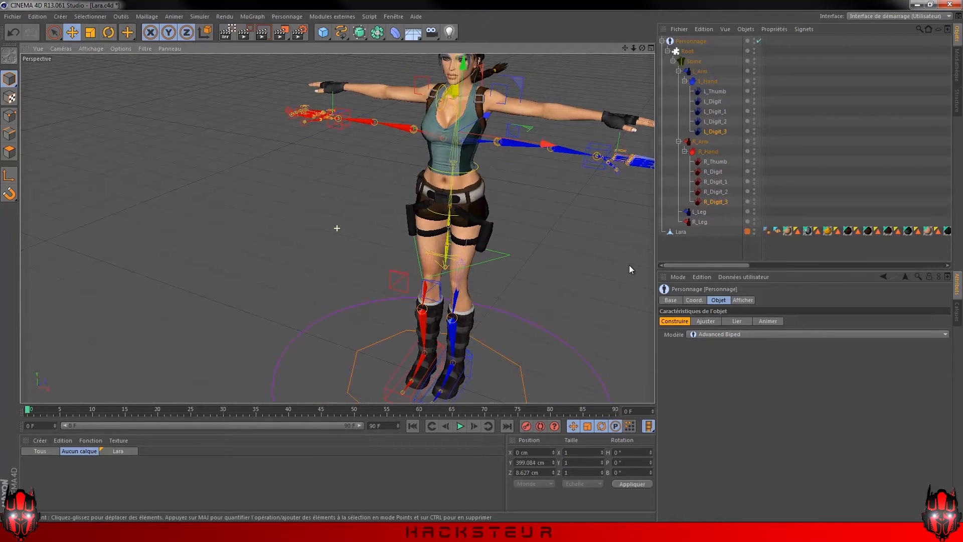
left_click_drag(561, 282, 492, 204, "alt")
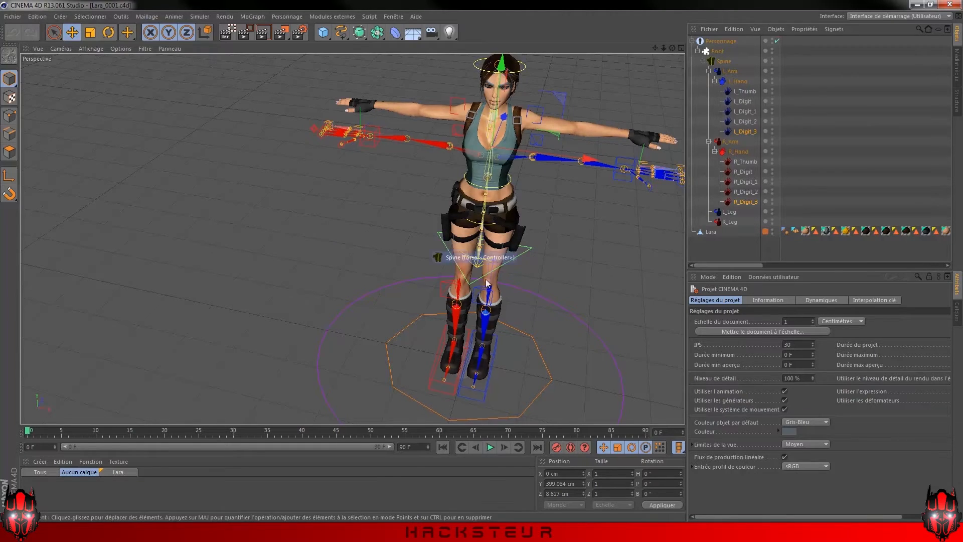
Switch the Personnage object to Ajuster mode, keeping Composants as the objects to adjust.
left_click(719, 41)
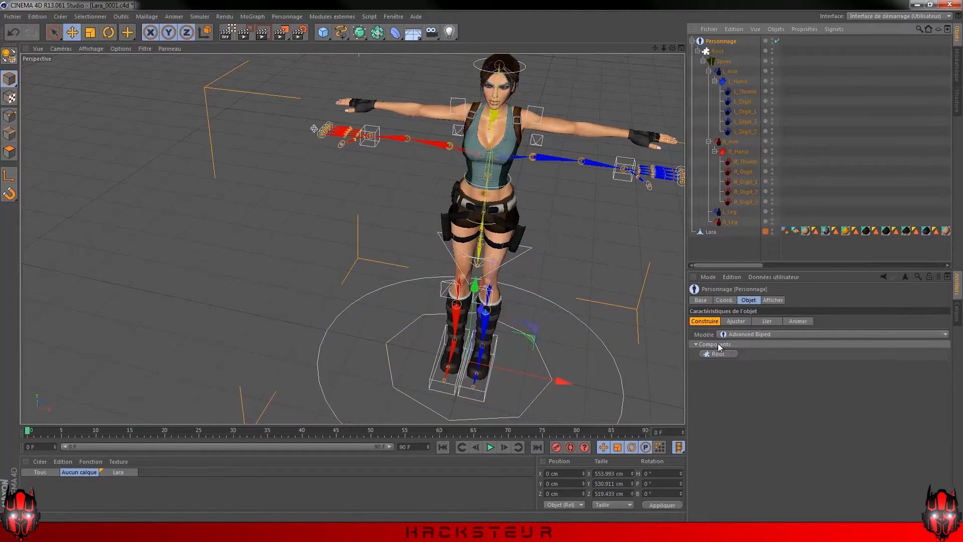
left_click(736, 321)
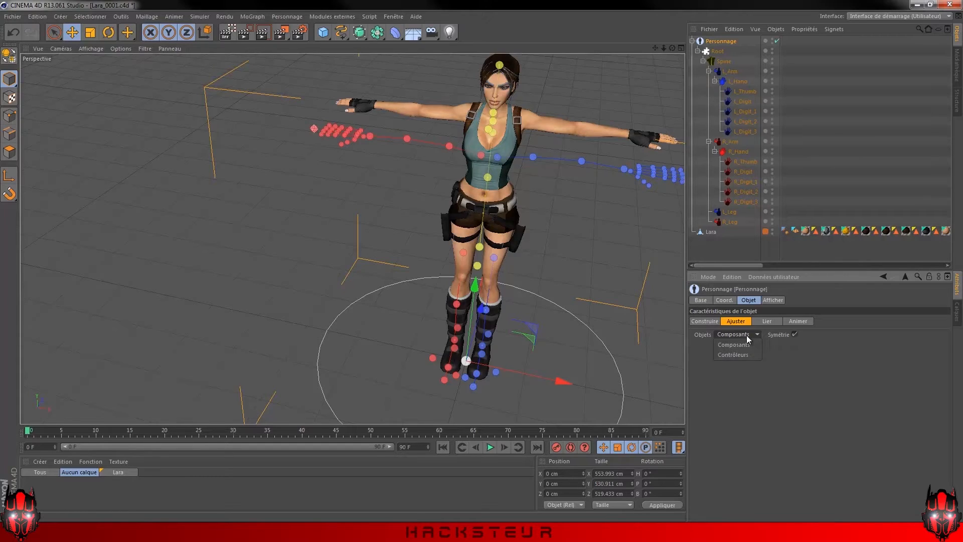
left_click(747, 335)
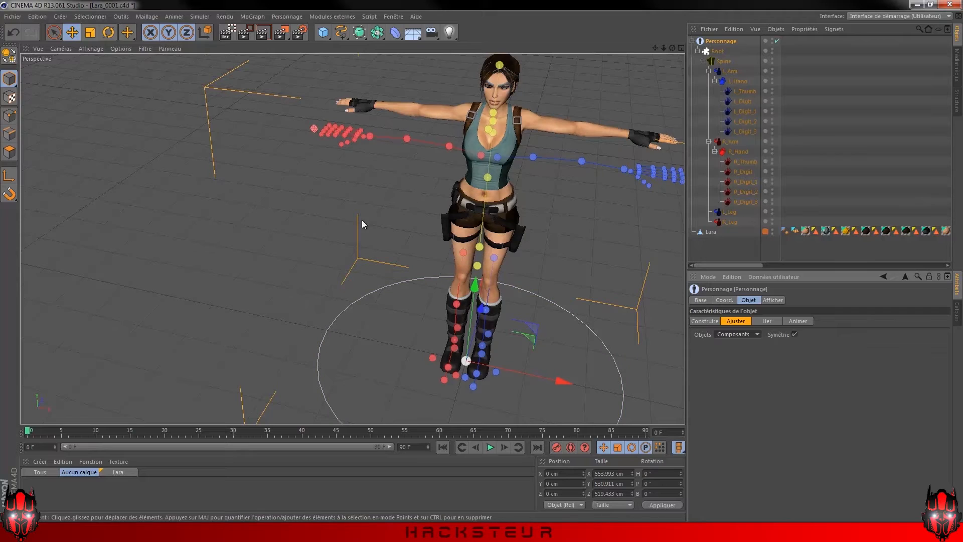
Compare the skeleton's adjustment points with the Lara mesh in the four-view layout, the Droite view and the perspective view.
middle_click(418, 191)
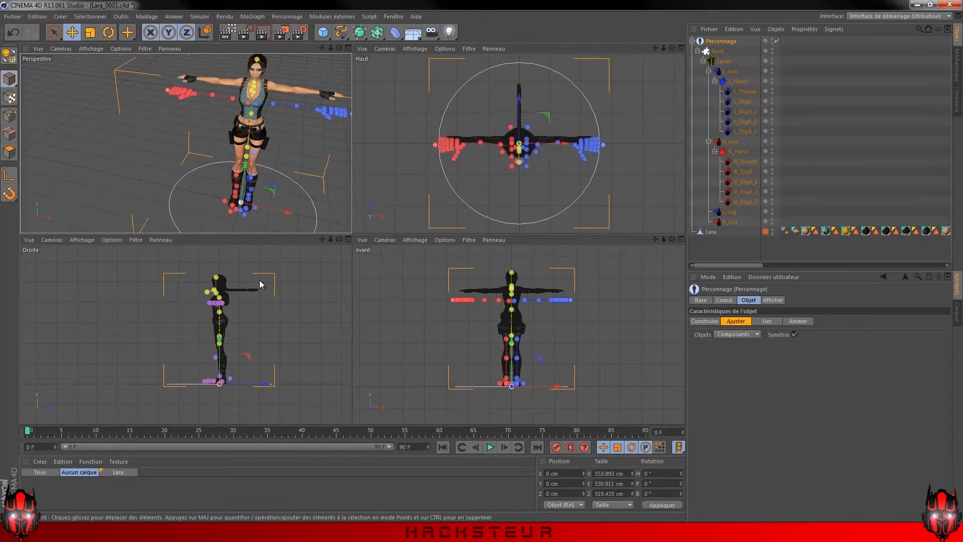
middle_click(249, 327)
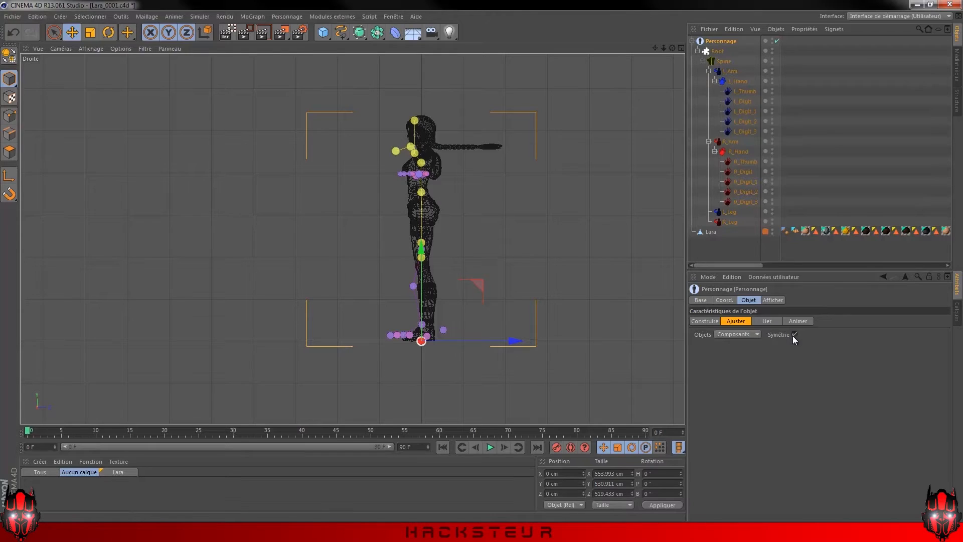
middle_click(318, 309)
middle_click(278, 164)
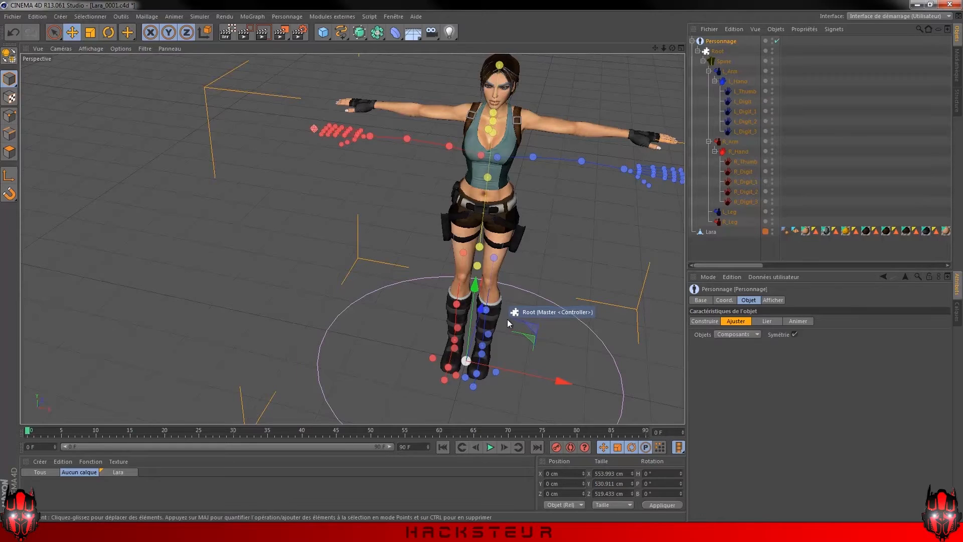
middle_click(556, 329)
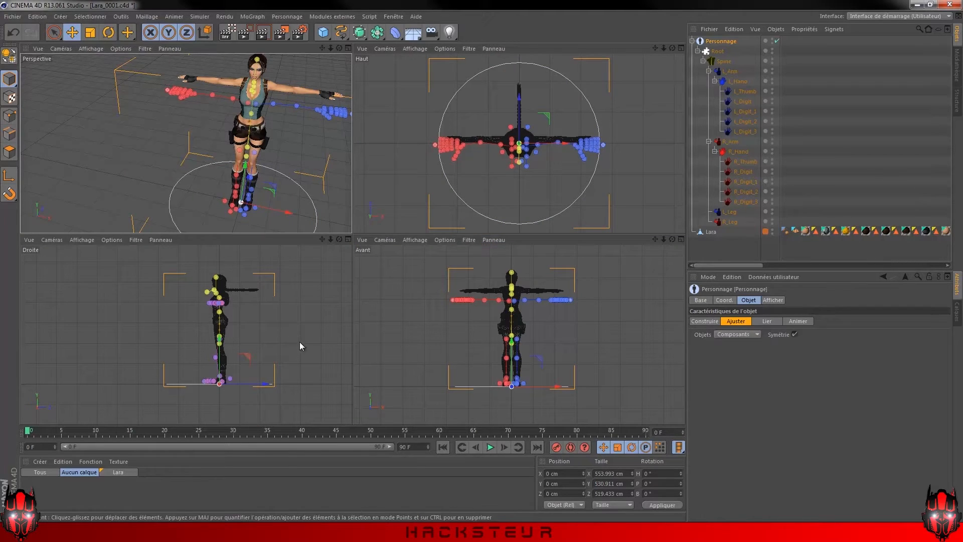
In the Droite view, raise the pelvis adjustment point to the mesh's hips and move the Spine Chest controller up to the chest.
middle_click(243, 313)
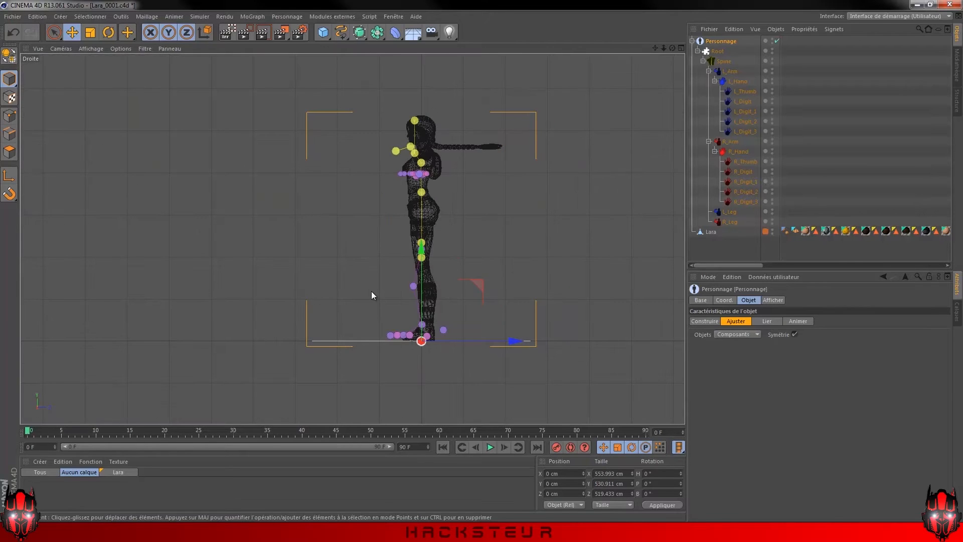
scroll(429, 183, "up", 5)
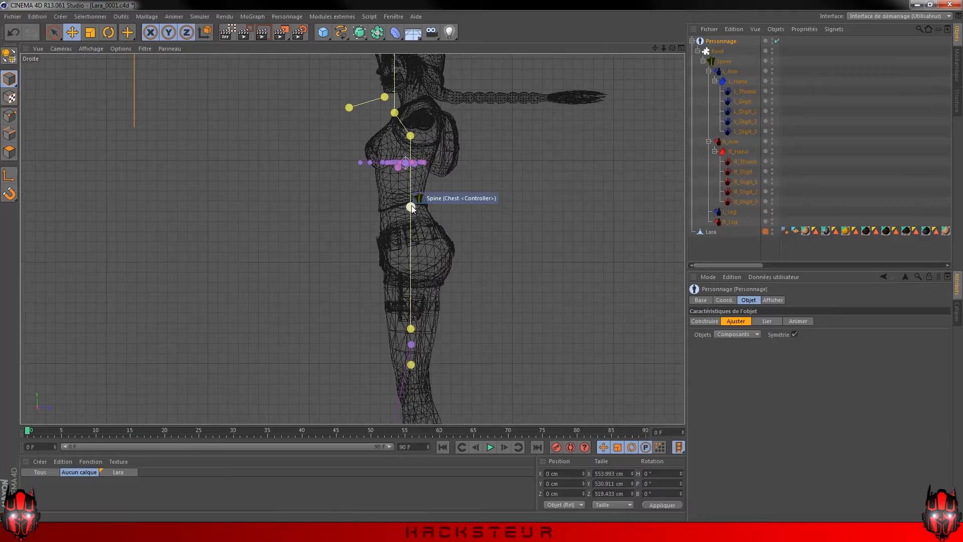
left_click(410, 329)
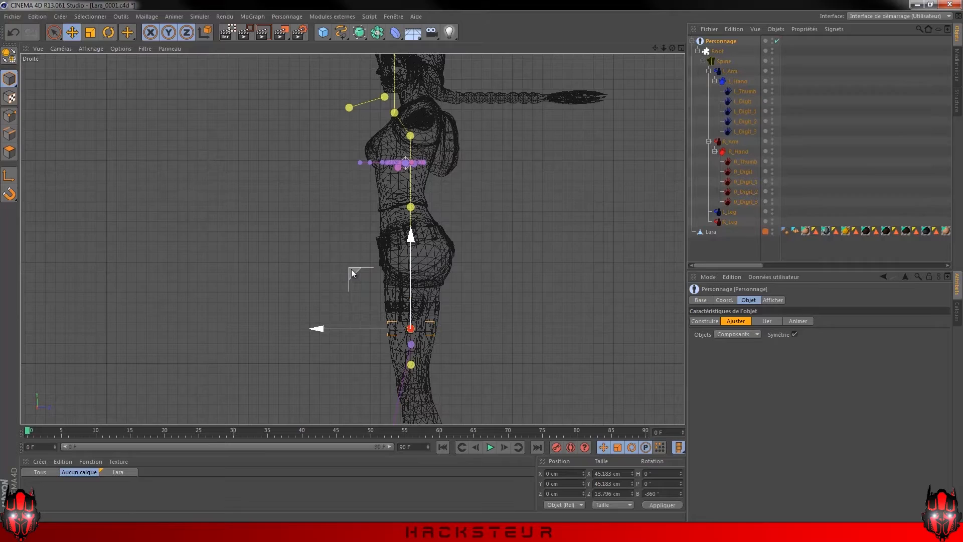
left_click_drag(351, 269, 347, 182)
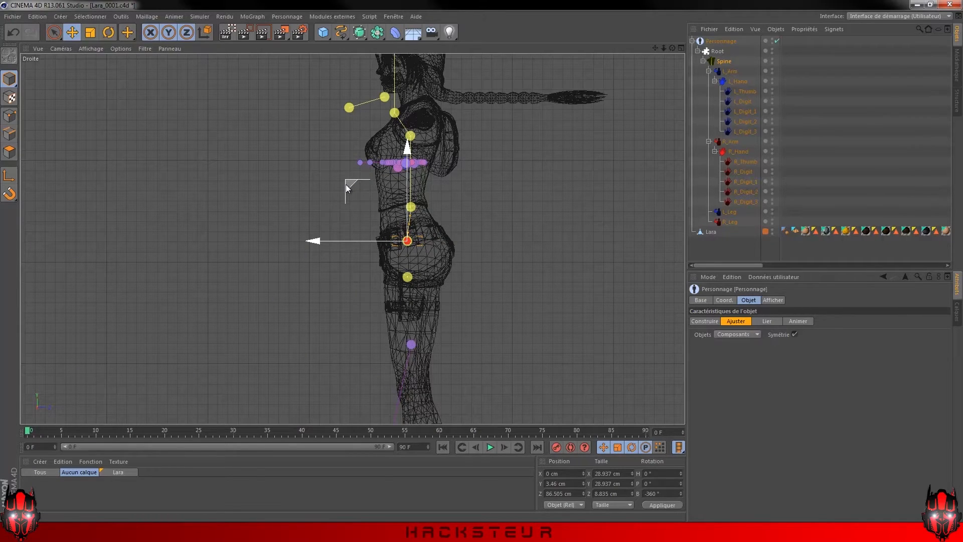
left_click_drag(410, 205, 341, 94)
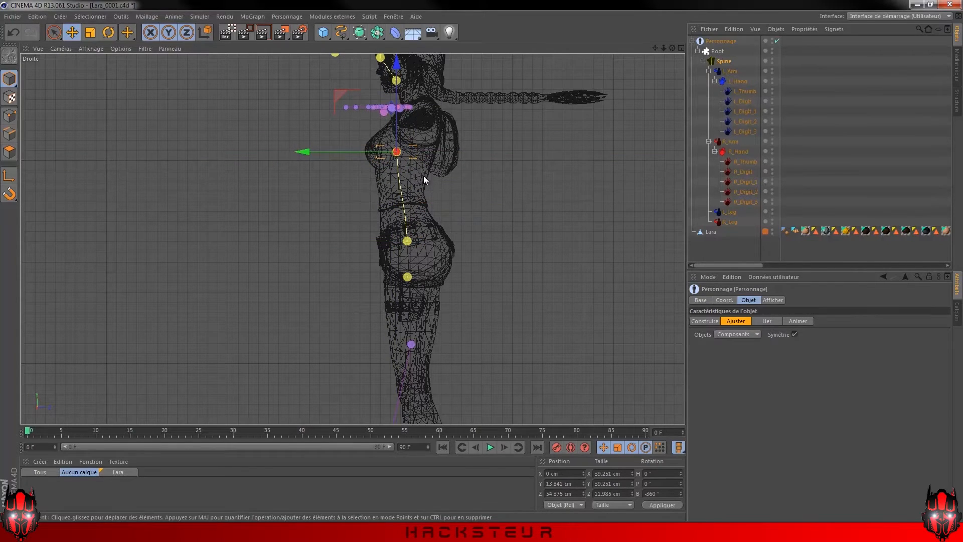
Shift the base-of-neck point back and down to the rear of the mesh's neck, then nudge the Chest controller slightly backward.
middle_click_drag(459, 191, 468, 277, "alt")
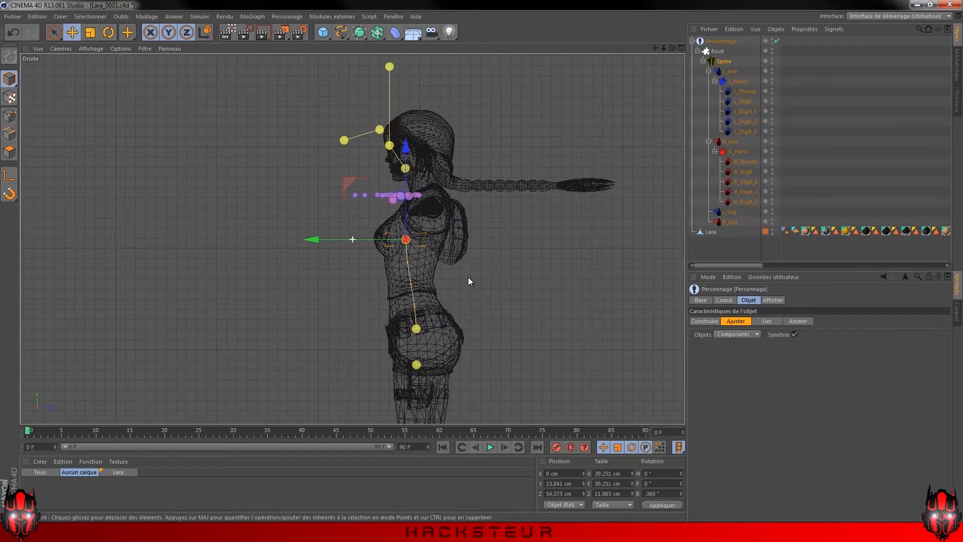
middle_click_drag(481, 200, 478, 228, "alt")
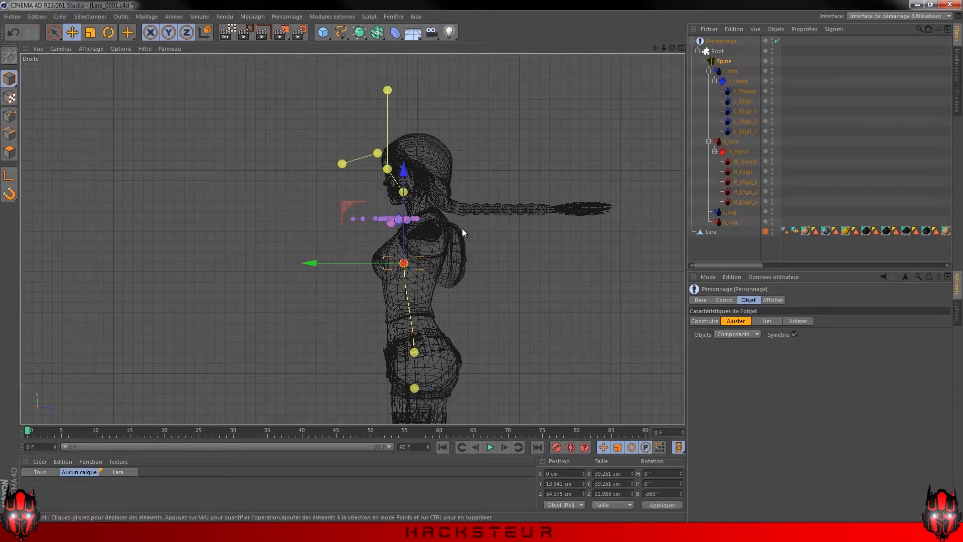
left_click(403, 192)
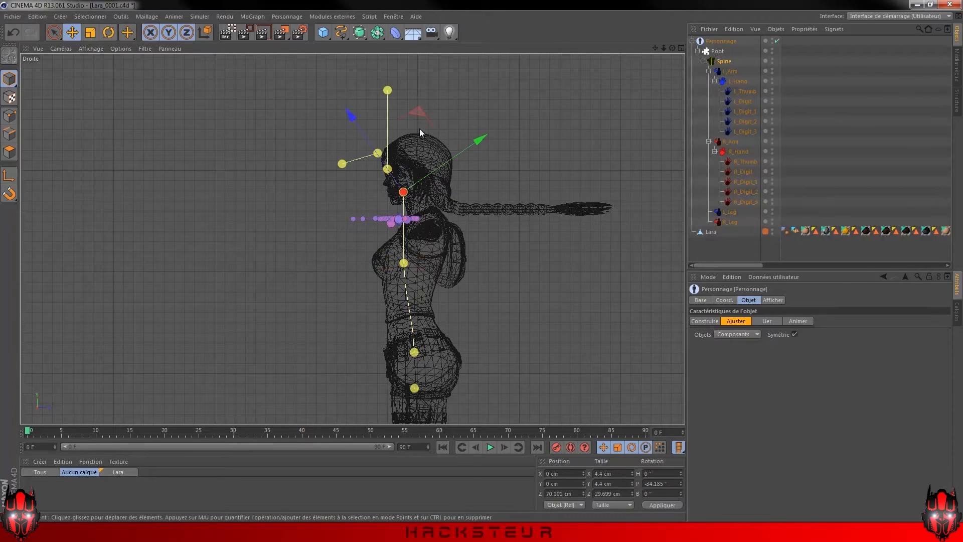
left_click_drag(417, 117, 435, 129)
left_click(403, 264)
left_click_drag(350, 205, 354, 203)
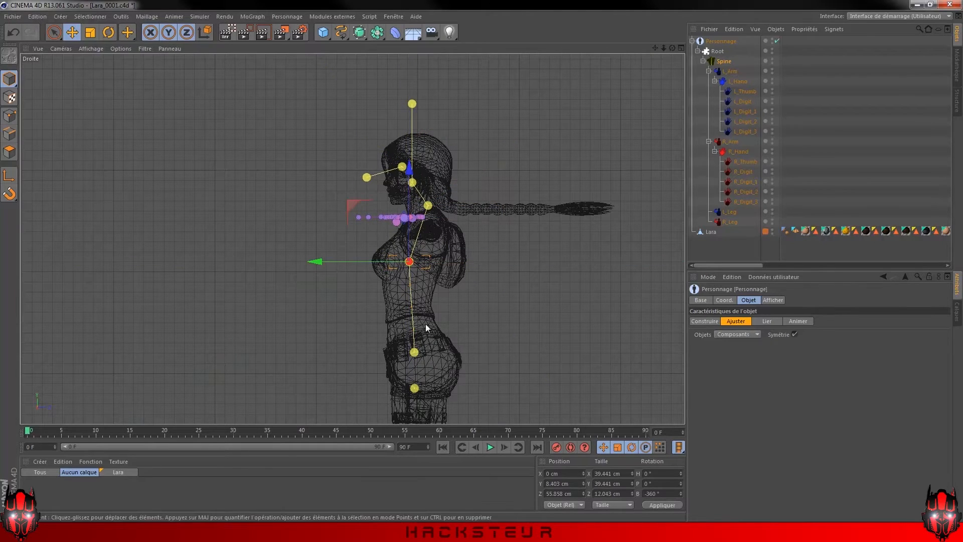
Move the head joint back and down to the top of the neck, and shift the jaw pivot backward toward the ear.
scroll(393, 188, "up", 3)
scroll(470, 214, "up", 2)
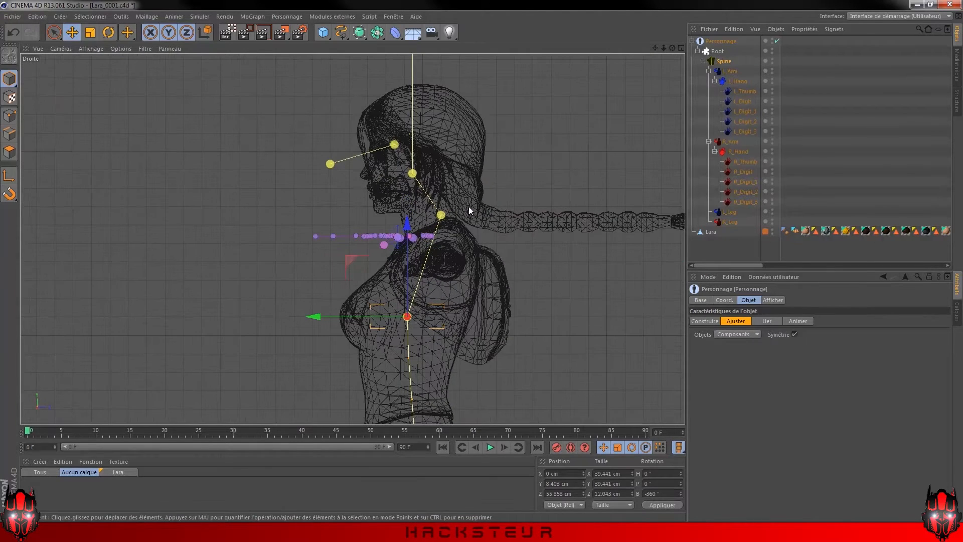
left_click(413, 173)
mouse_move(474, 121)
left_mouse_down()
mouse_move(491, 137)
mouse_move(486, 131)
left_mouse_up()
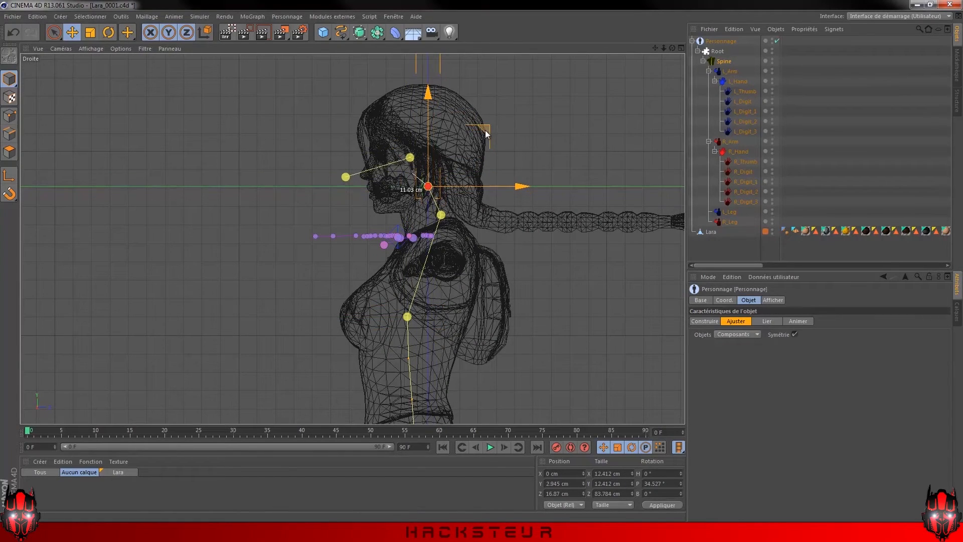
left_click_drag(491, 134, 495, 134)
left_click(418, 160)
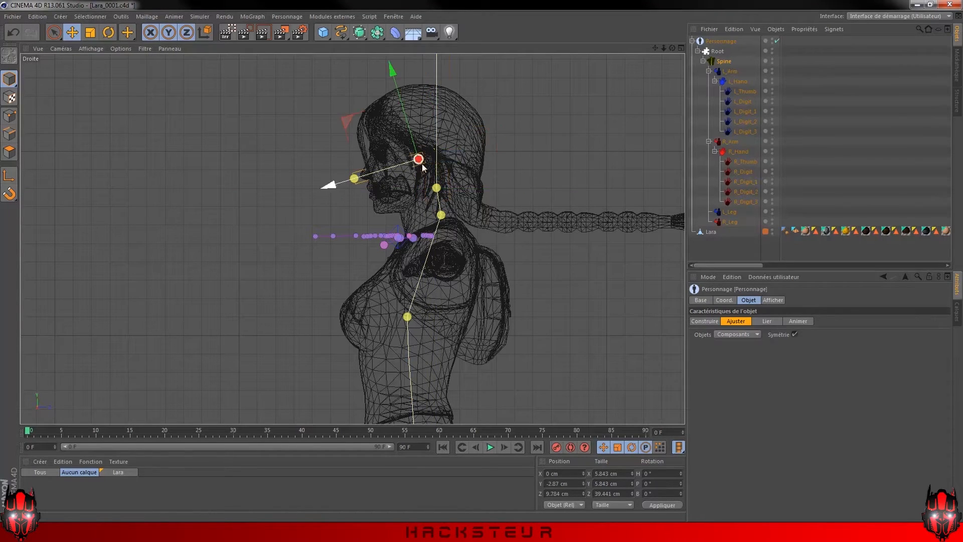
left_click_drag(349, 122, 370, 132)
Fine-tune the head joint inside the upper neck and reposition the Jaw so that its tip sits at the mouth.
left_click(436, 189)
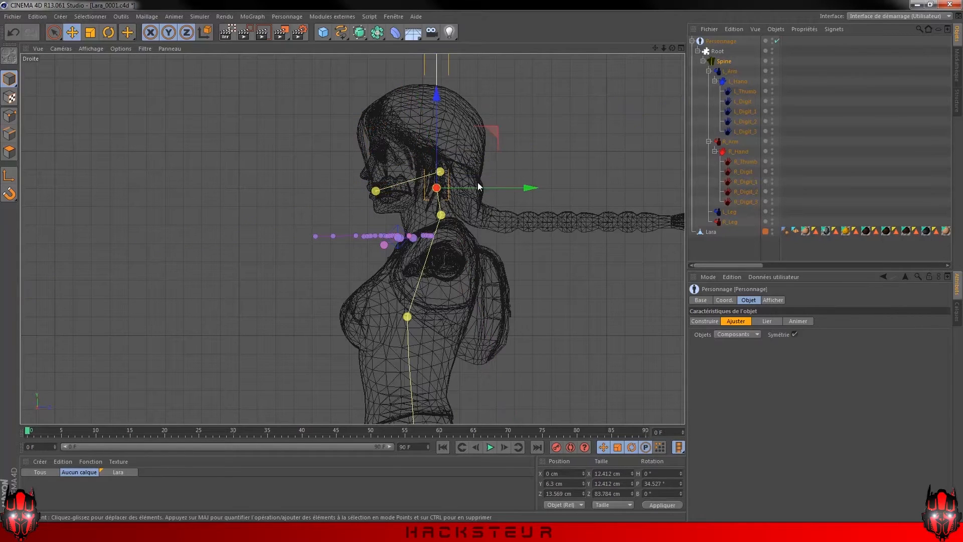
left_click_drag(492, 135, 503, 135)
left_click(451, 172)
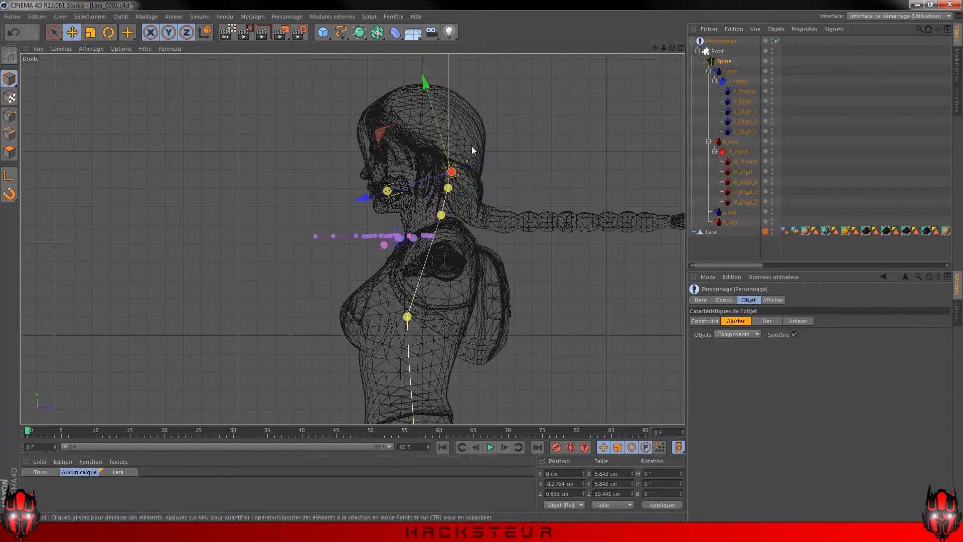
mouse_move(382, 128)
left_mouse_down()
mouse_move(355, 134)
mouse_move(368, 129)
left_mouse_up()
left_click(448, 188)
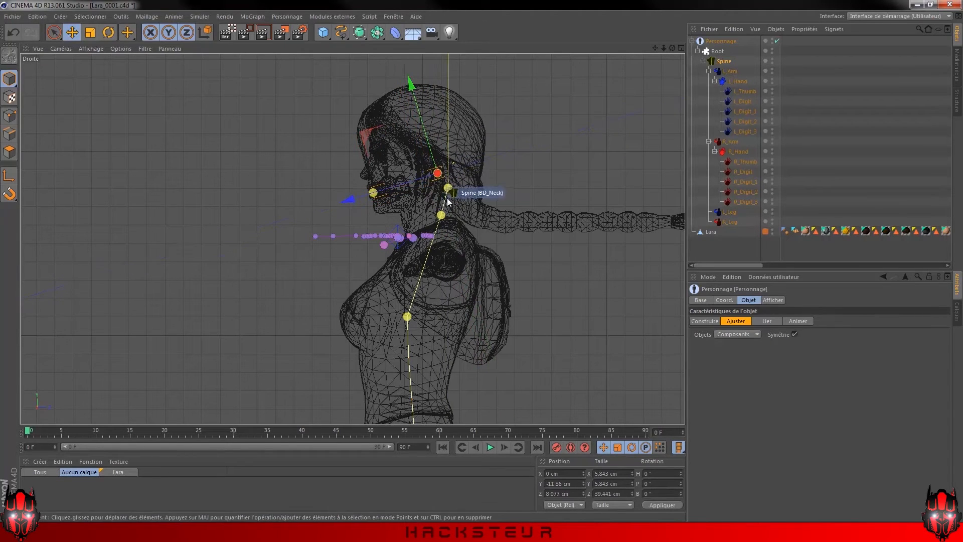
left_click_drag(500, 134, 485, 140)
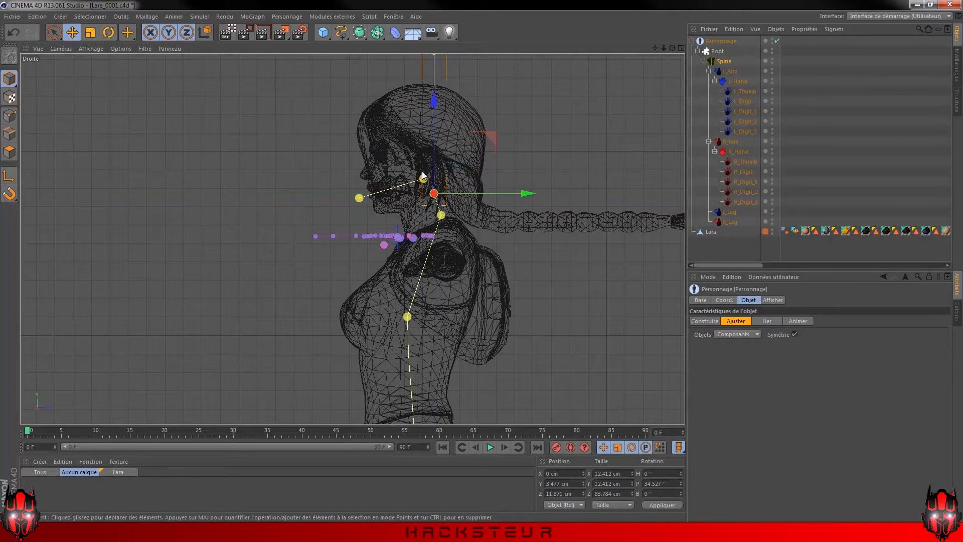
left_click_drag(354, 134, 371, 135)
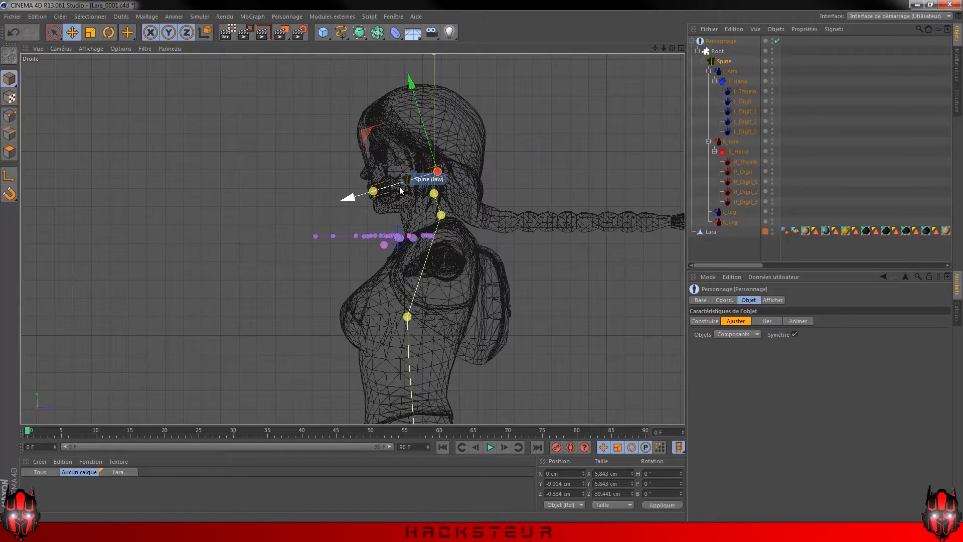
Lower the head's end point onto the top of the skull and tilt it slightly forward.
middle_click_drag(401, 190, 397, 230)
left_click(430, 91)
middle_click_drag(439, 127, 438, 208)
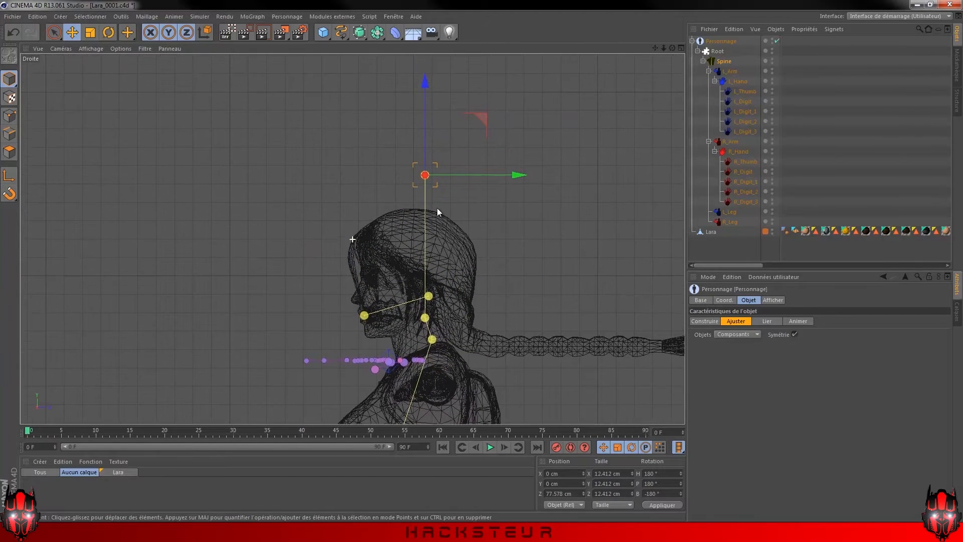
left_click_drag(437, 207, 427, 244)
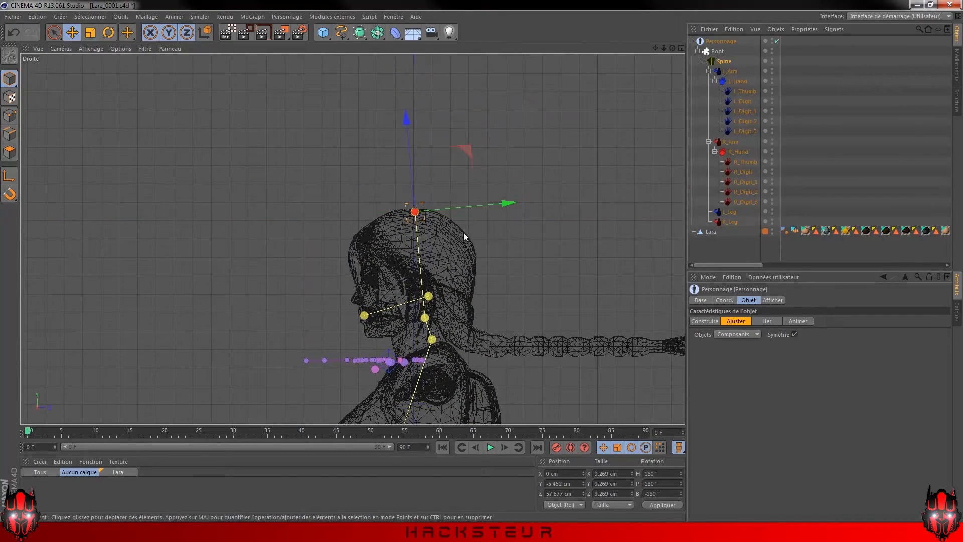
middle_click_drag(464, 233, 465, 212)
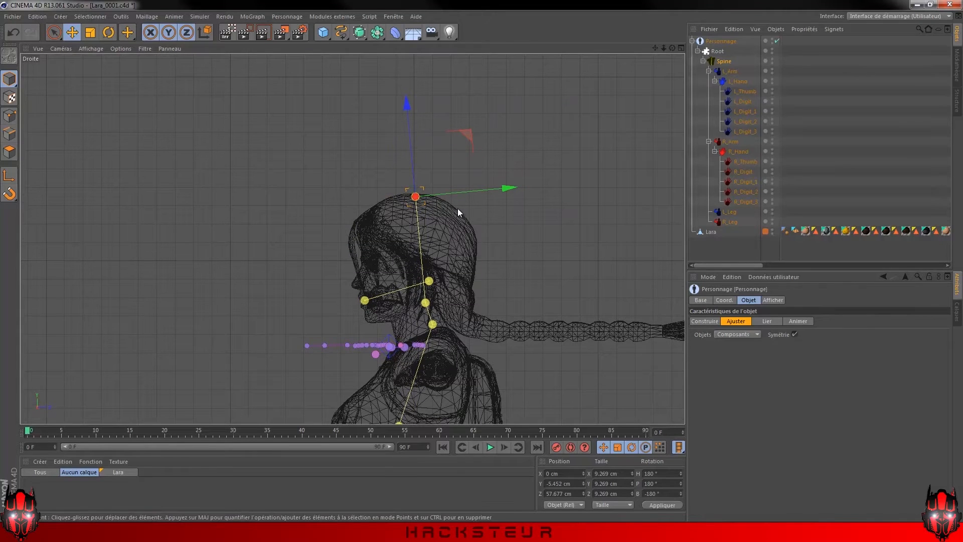
In the Avant view, raise the leg joints to the mesh's hips and place both knee joints at the mesh's knees, using symmetry.
middle_click(447, 239)
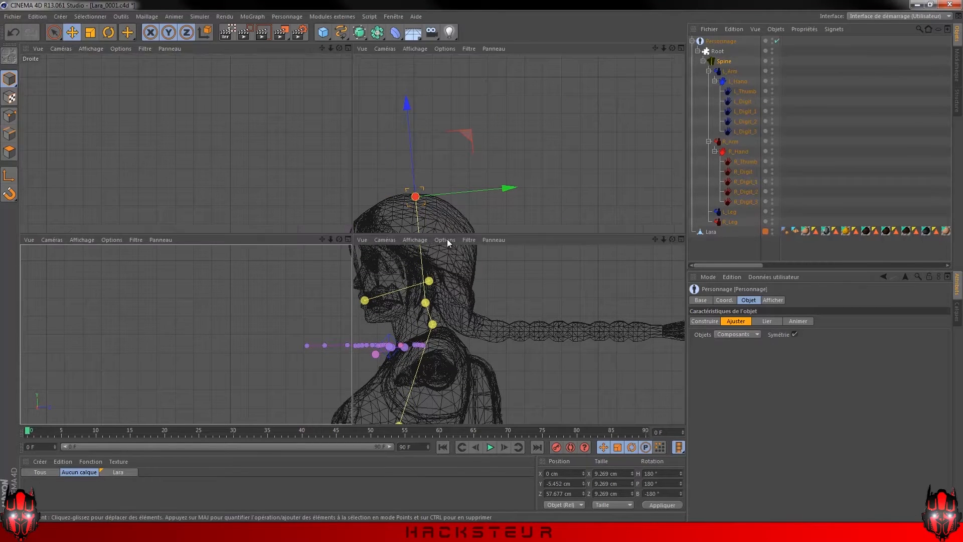
middle_click(293, 144)
left_click_drag(293, 144, 448, 219, "alt")
middle_click(448, 219)
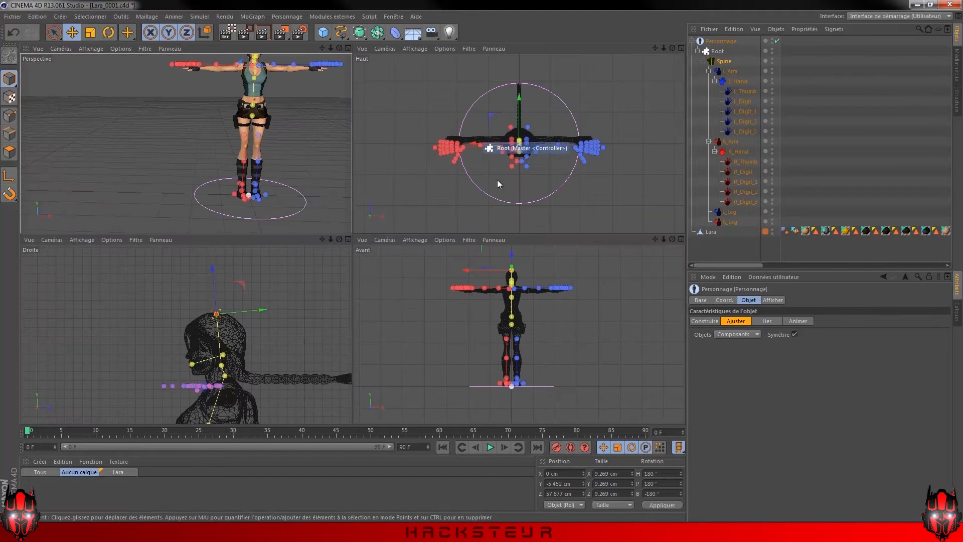
middle_click(532, 318)
scroll(373, 195, "up", 4)
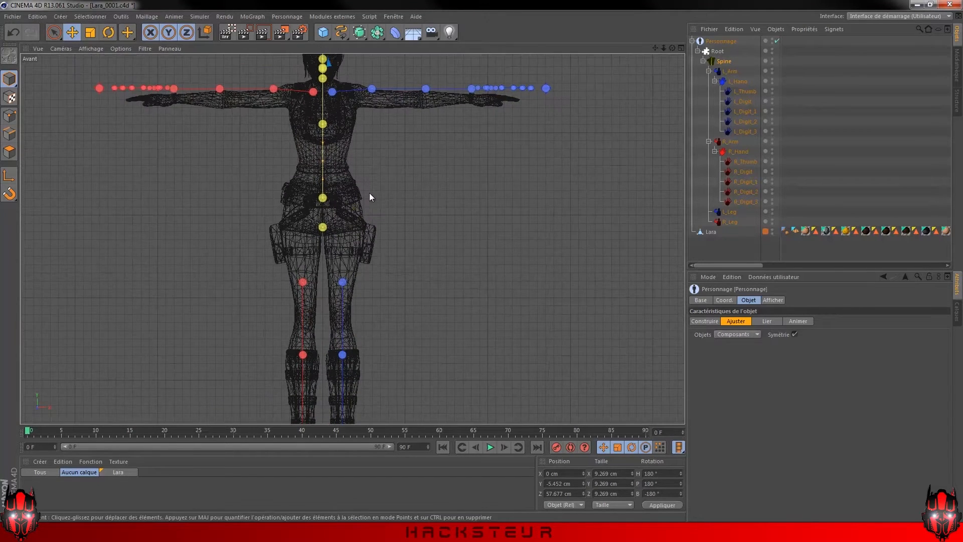
left_click(361, 278)
left_click_drag(309, 329, 315, 252)
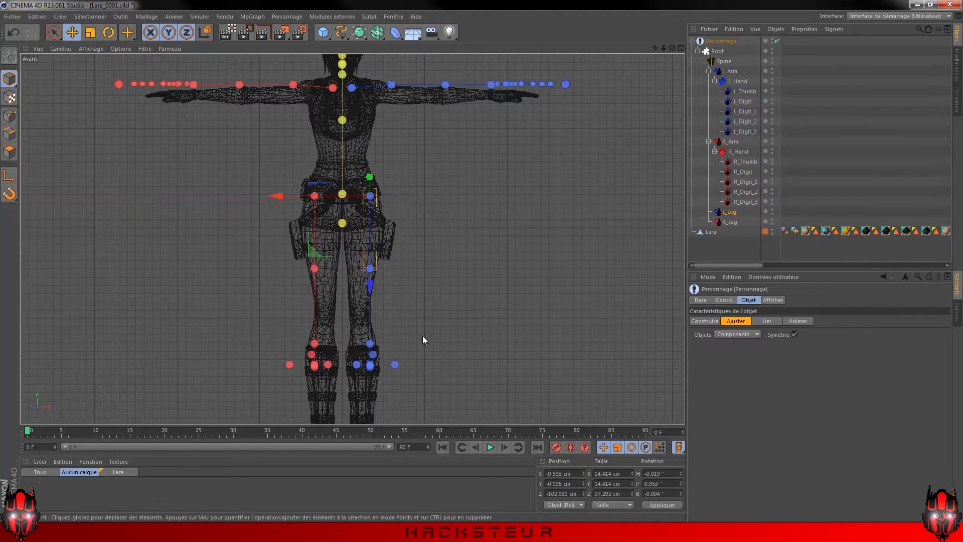
left_click(317, 269)
left_click_drag(267, 351, 263, 372)
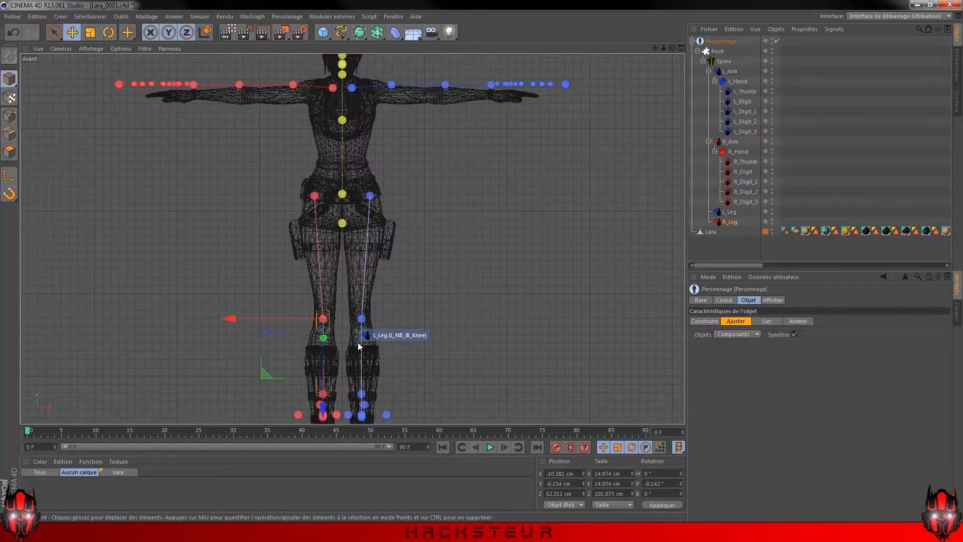
Lower the L_Leg ankle joint toward the foot of the boot in the perspective view.
middle_click(328, 398)
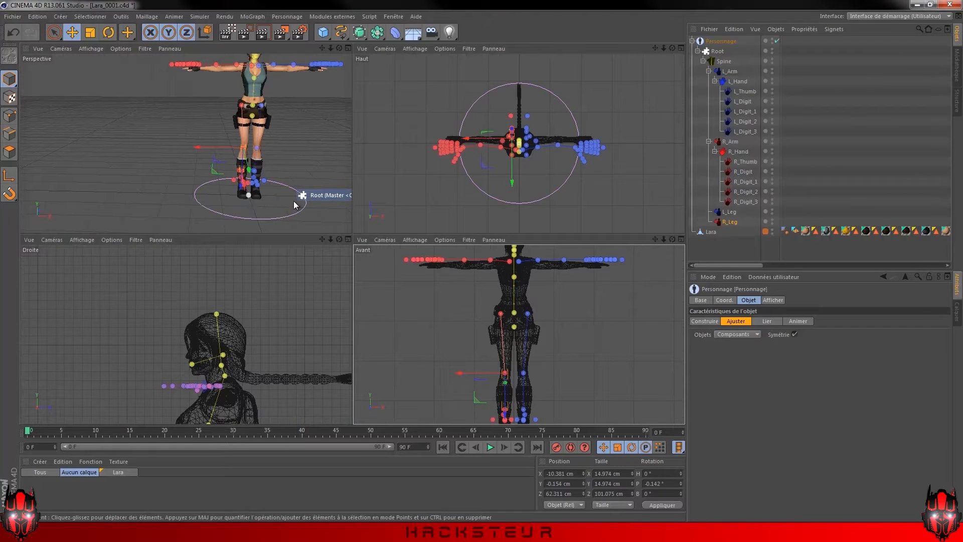
middle_click(290, 170)
left_click_drag(351, 239, 519, 283, "alt")
right_click_drag(519, 283, 572, 244, "alt")
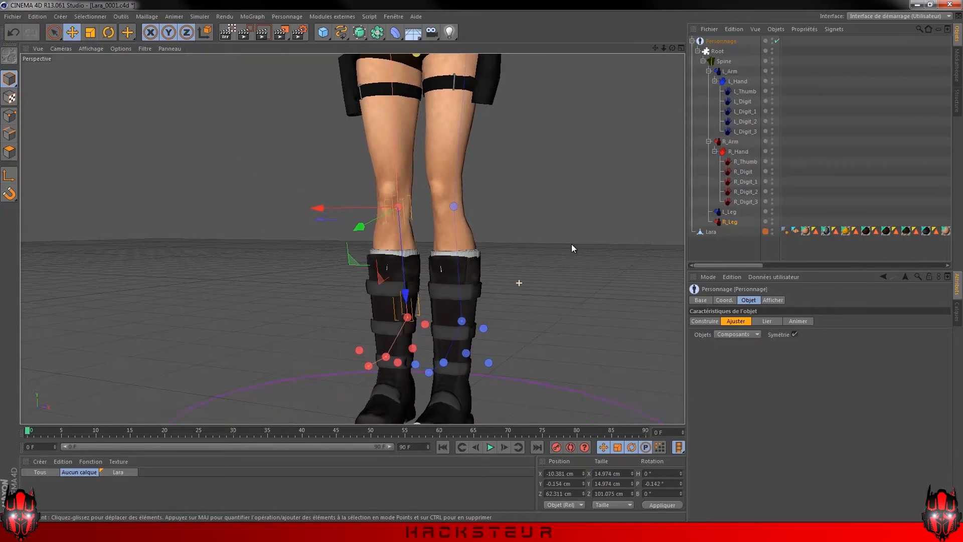
left_click(459, 317)
middle_click_drag(519, 339, 507, 273, "alt")
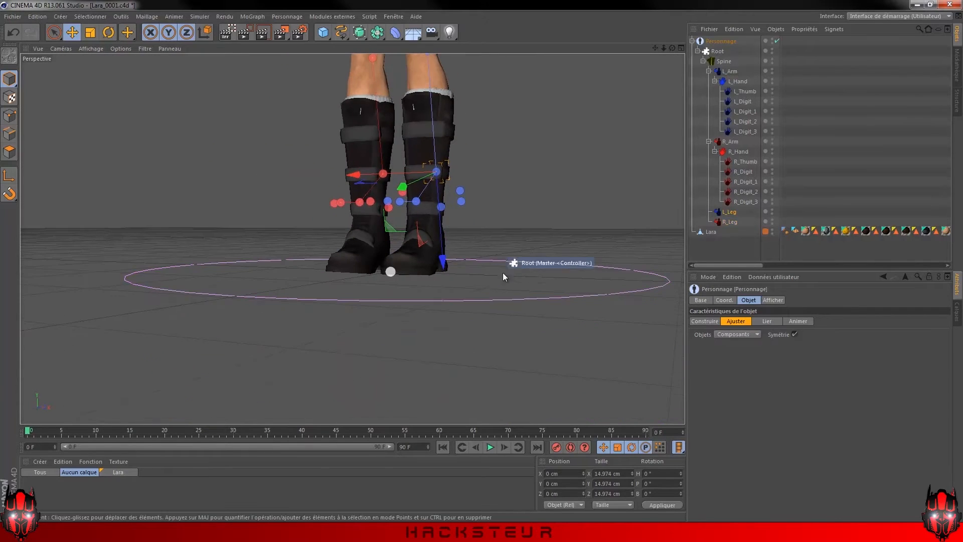
left_click_drag(420, 239, 433, 279, "alt")
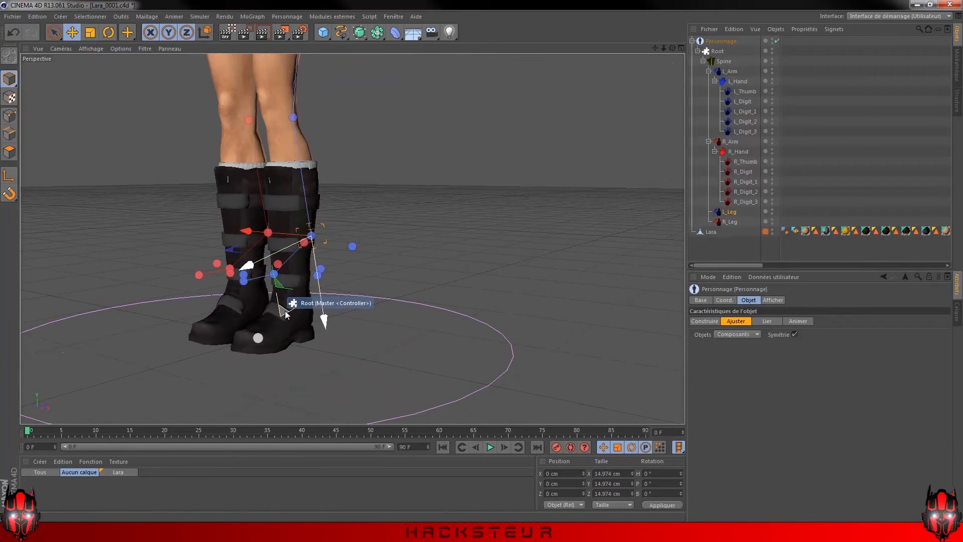
middle_click_drag(286, 315, 492, 329, "alt")
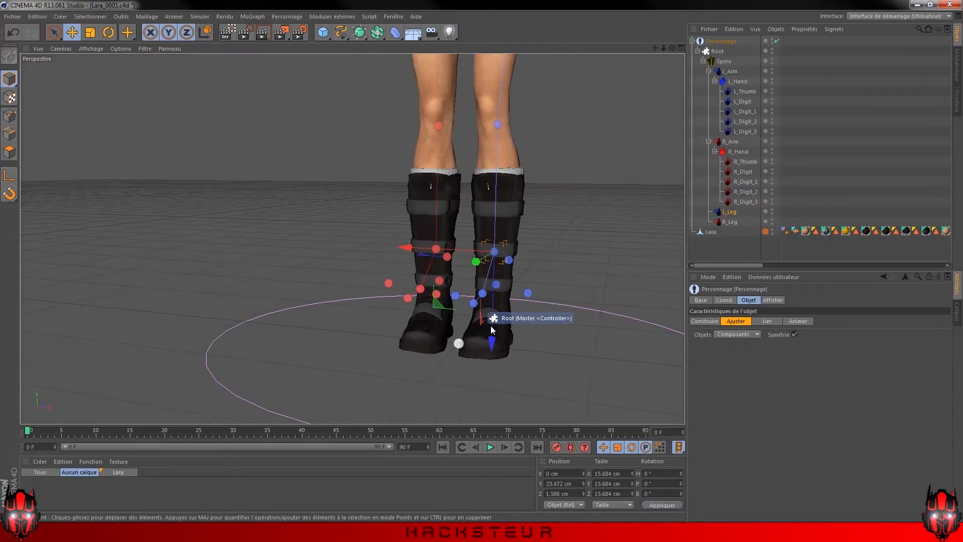
middle_click(486, 370)
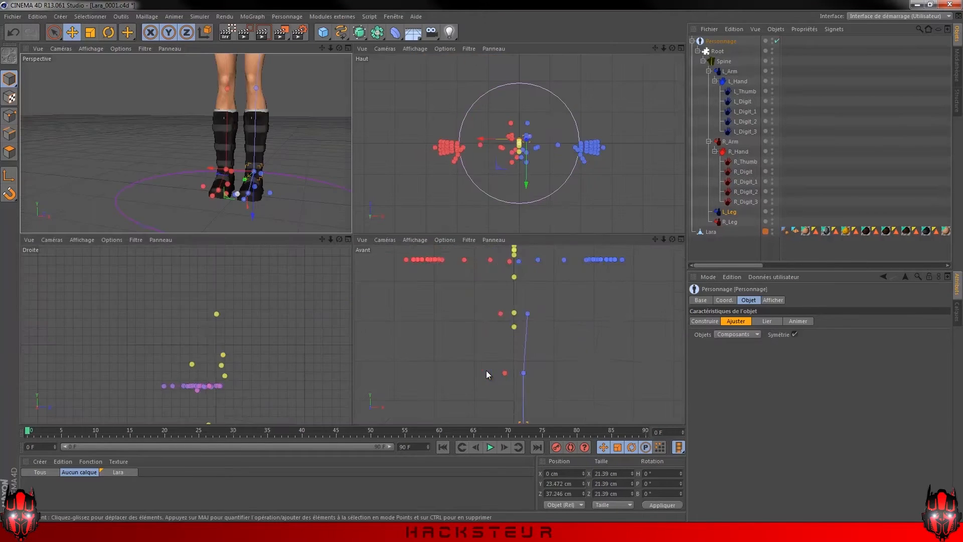
In the Droite view, raise the L_Leg ankle joint to the boot's ankle strap.
middle_click(210, 393)
scroll(368, 353, "down", 3)
middle_click_drag(353, 380, 327, 159, "alt")
right_click_drag(372, 273, 417, 255, "alt")
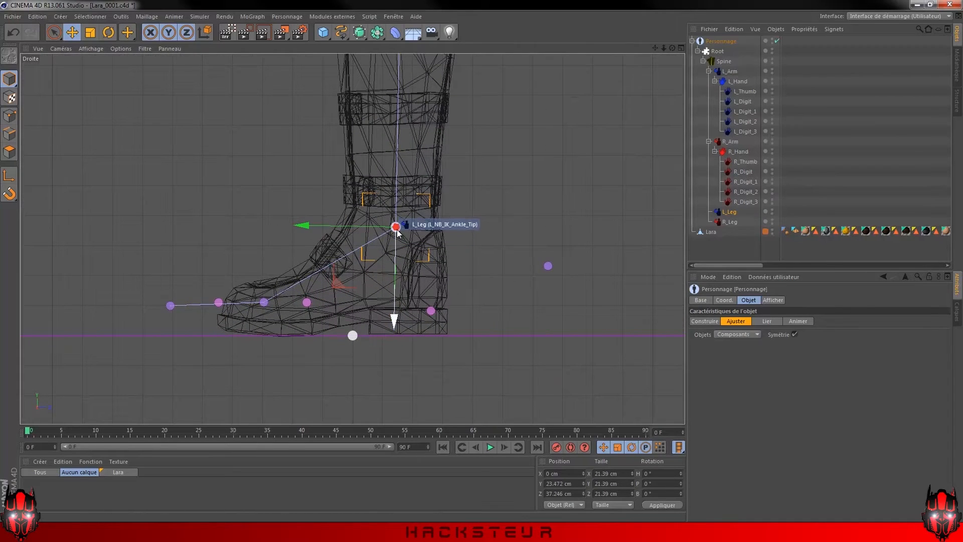
left_click_drag(338, 285, 332, 249)
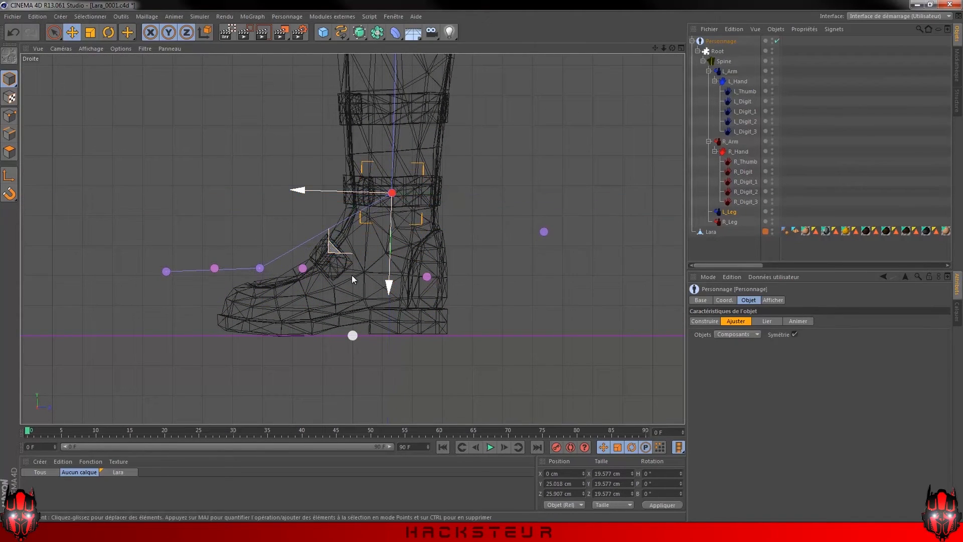
left_click(303, 268)
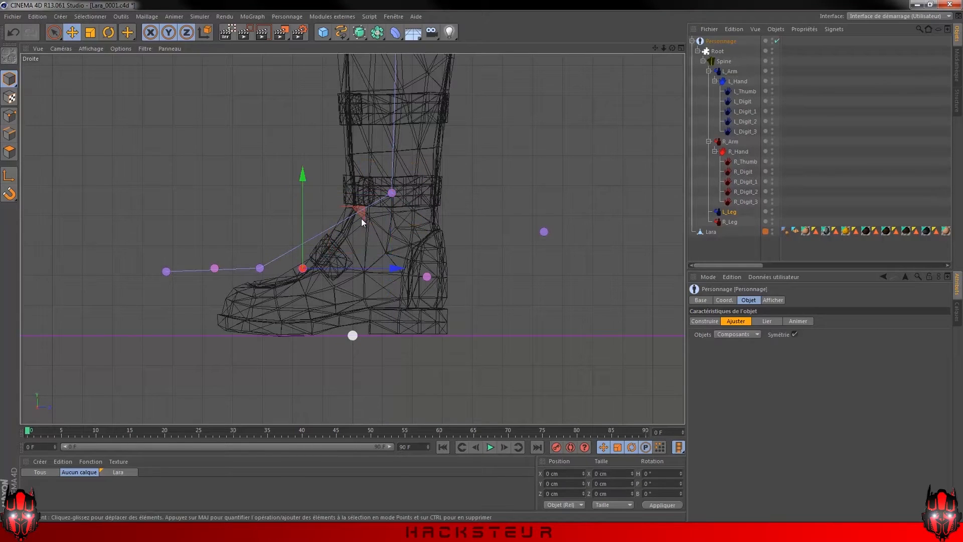
left_click_drag(360, 213, 439, 279)
left_click(14, 38)
In the Droite view, move the L_Leg toe joints down into the boot's sole and bring the heel control to the boot's back.
left_click(260, 268)
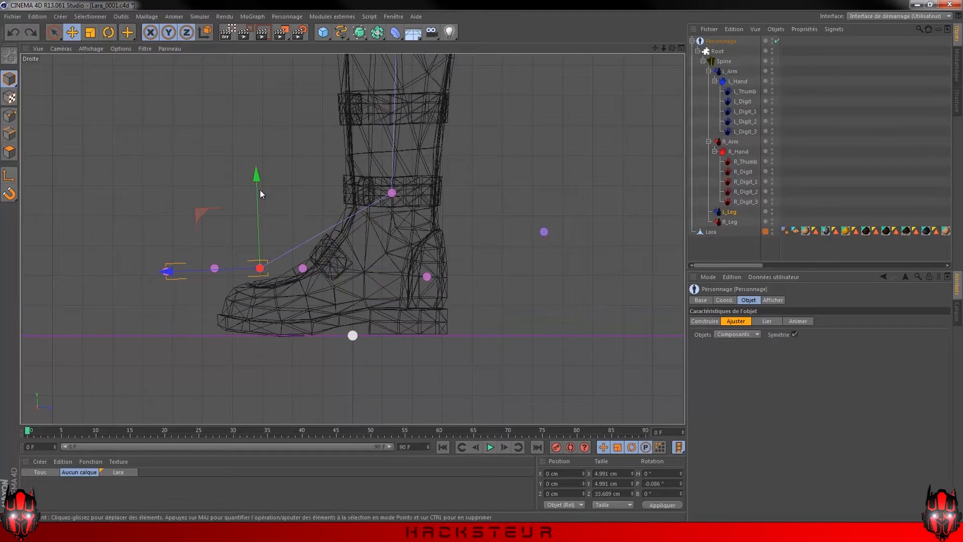
left_click_drag(204, 214, 264, 272)
left_click(363, 325)
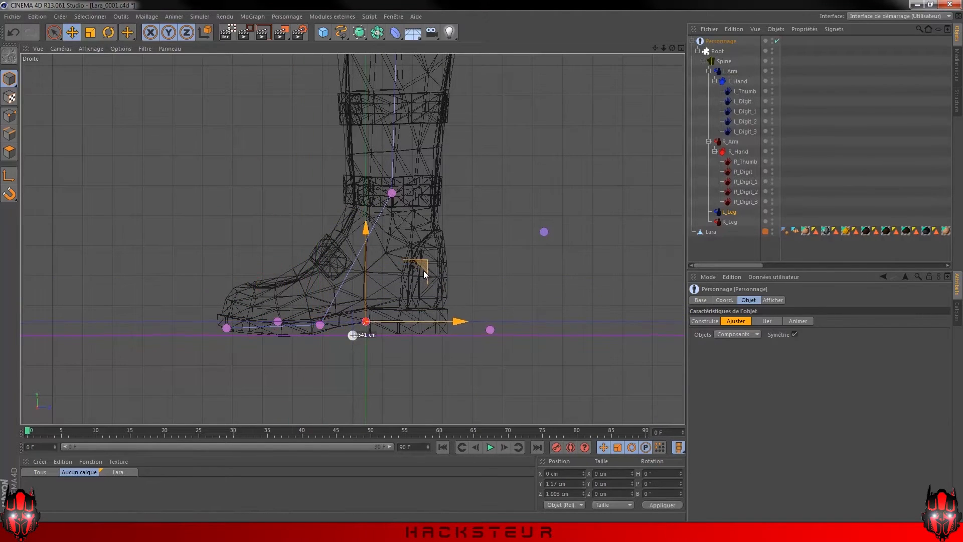
left_click(490, 327)
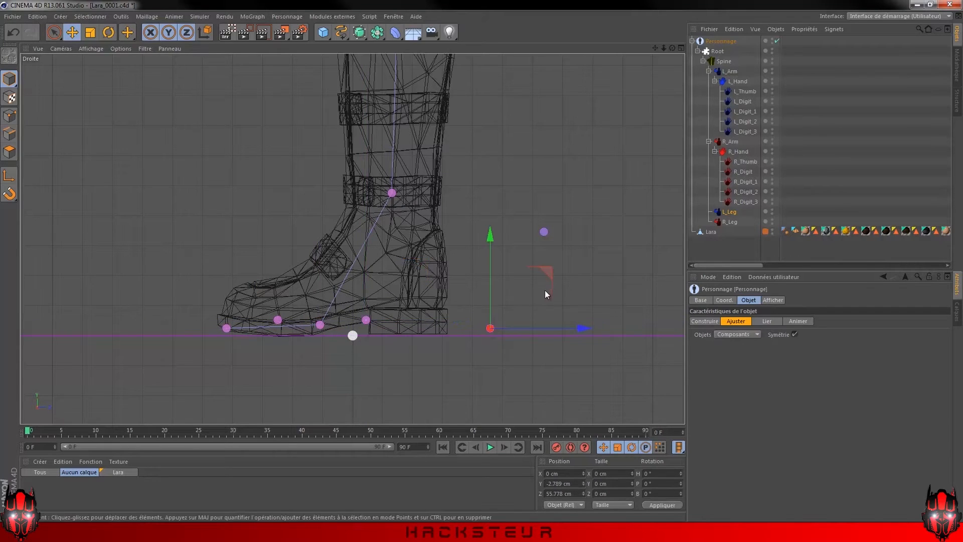
left_click_drag(546, 275, 490, 228)
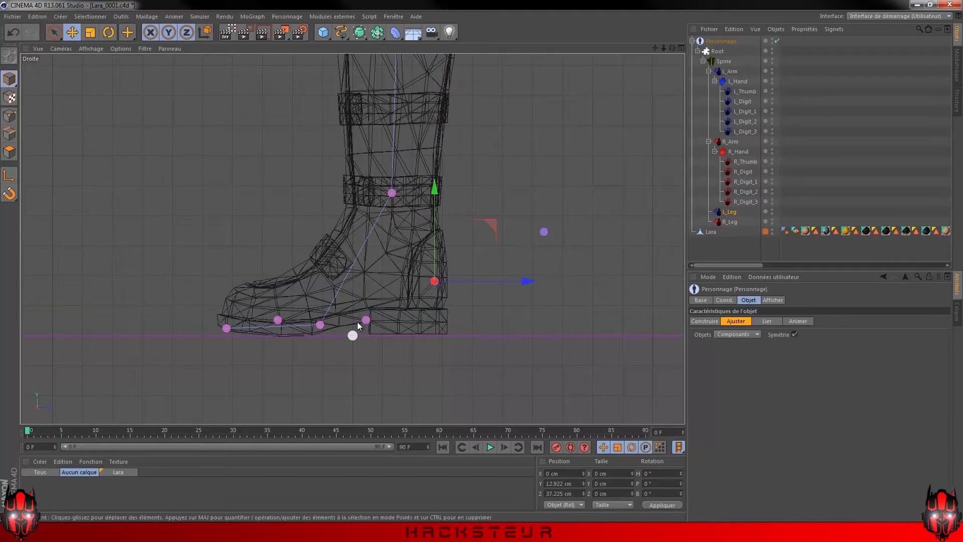
Shift the L_Leg toe joints slightly back within the sole and lower the heel control to the rear of the boot's heel.
left_click(320, 325)
left_click_drag(261, 269, 266, 260)
key("ctrl+z")
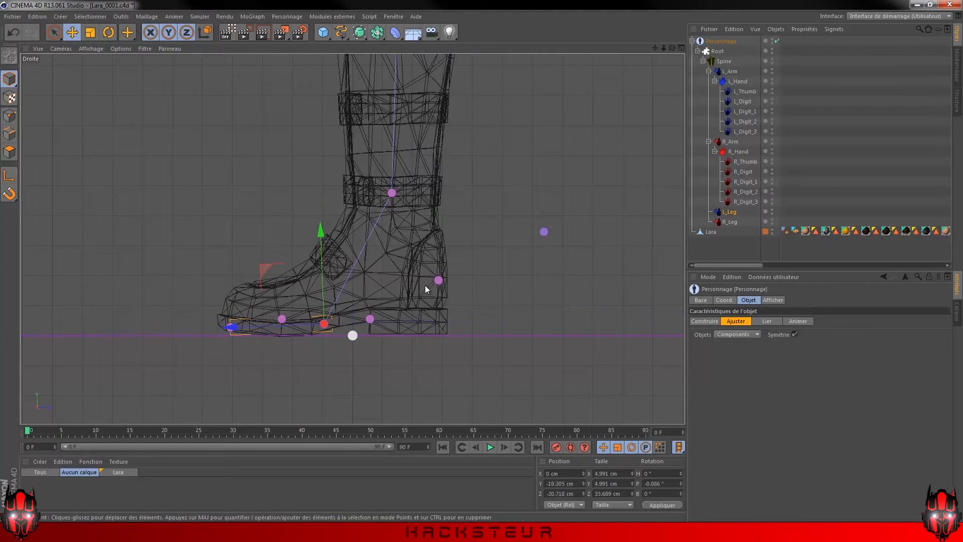
left_click(371, 319)
left_click_drag(417, 273, 426, 274)
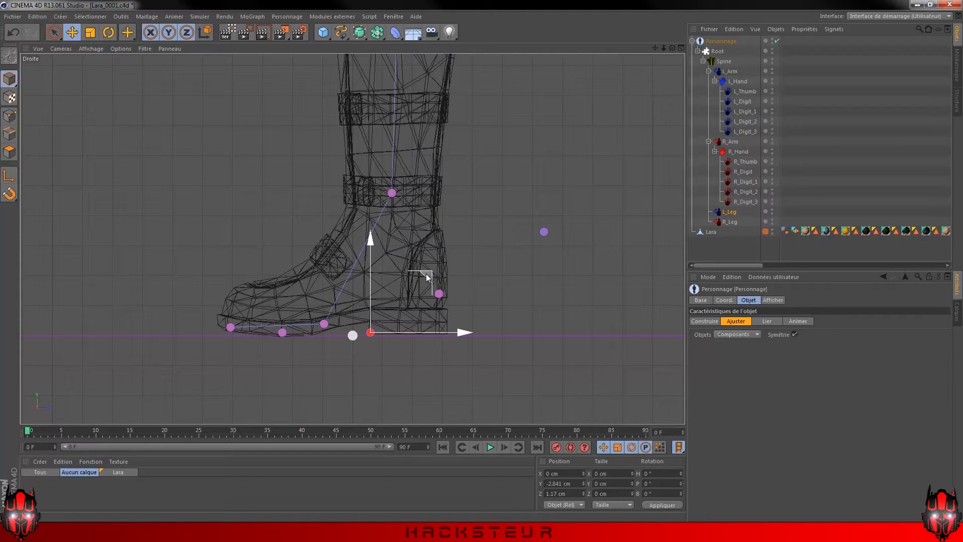
left_click_drag(429, 273, 427, 259)
left_click(436, 277)
left_click_drag(489, 233, 503, 256)
Bring the L_Leg point behind the ankle forward to the back of the boot in the Droite view.
left_click(545, 232)
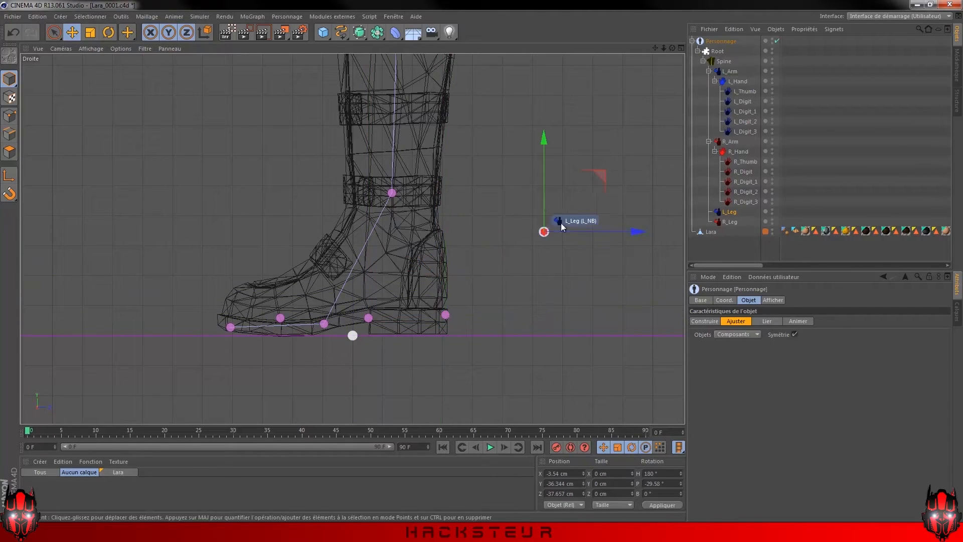
left_click_drag(601, 179, 508, 182)
middle_click(509, 286)
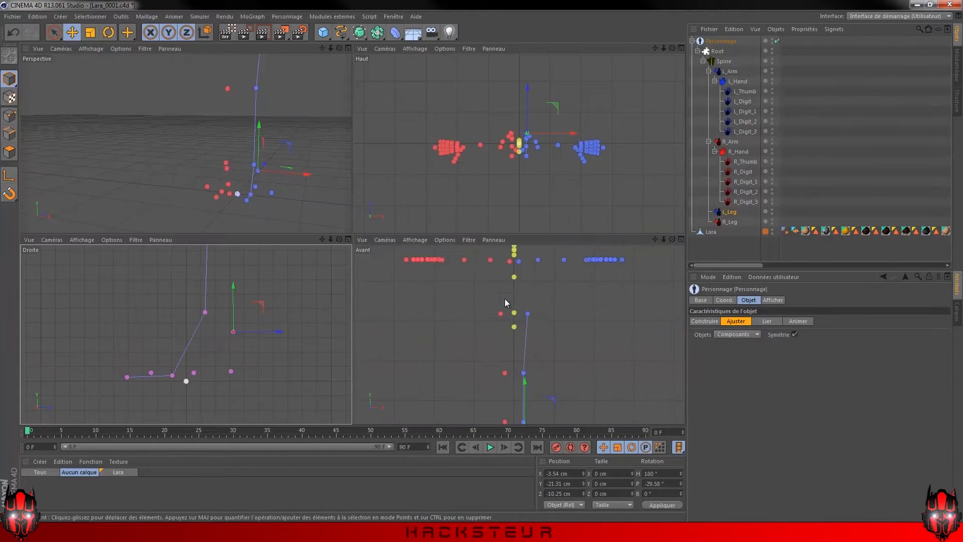
middle_click(251, 166)
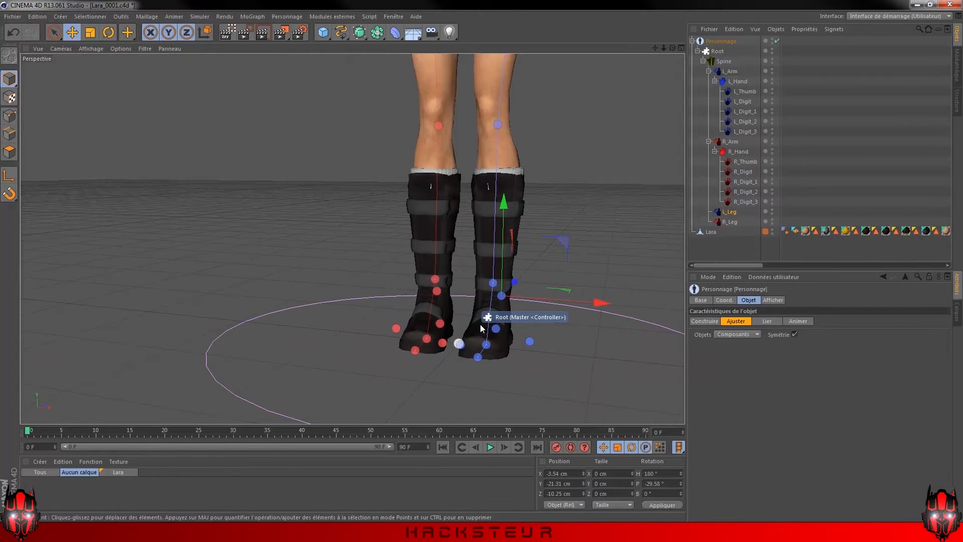
In the perspective view, move the L_Leg outer foot control to the outer edge of the boot.
left_click_drag(480, 365, 522, 338, "alt")
left_click(512, 321)
left_click_drag(584, 338, 579, 338)
left_click_drag(507, 390, 497, 396, "alt")
right_click_drag(474, 182, 500, 195, "alt")
mouse_move(514, 367)
left_mouse_down("alt")
mouse_move(546, 380)
mouse_move(520, 371)
left_mouse_up("alt")
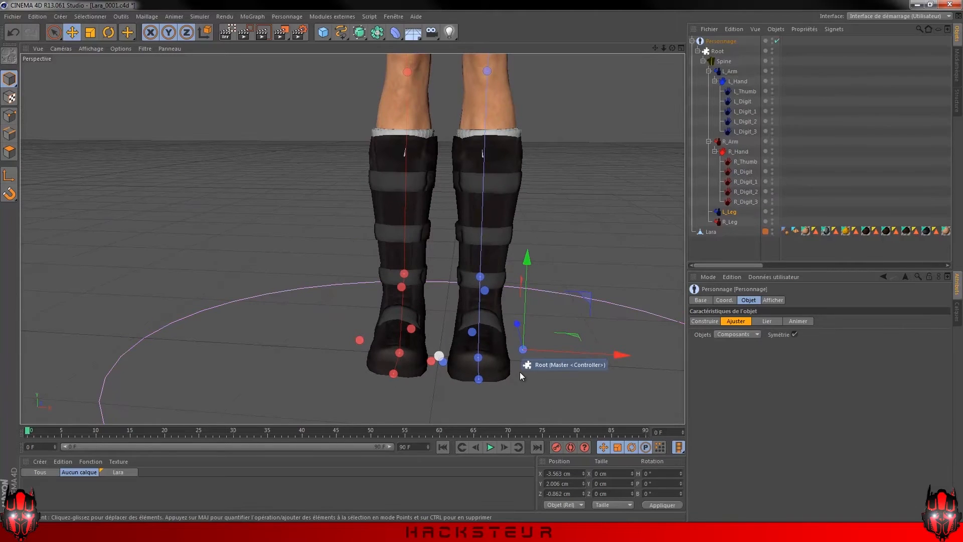
Adjust the L_Leg knee joint slightly against the mesh's knee in the perspective view.
left_click_drag(497, 336, 476, 191, "alt")
middle_click_drag(504, 213, 488, 329, "alt")
left_click(386, 223)
left_click_drag(463, 257, 476, 284, "alt")
left_click(469, 220)
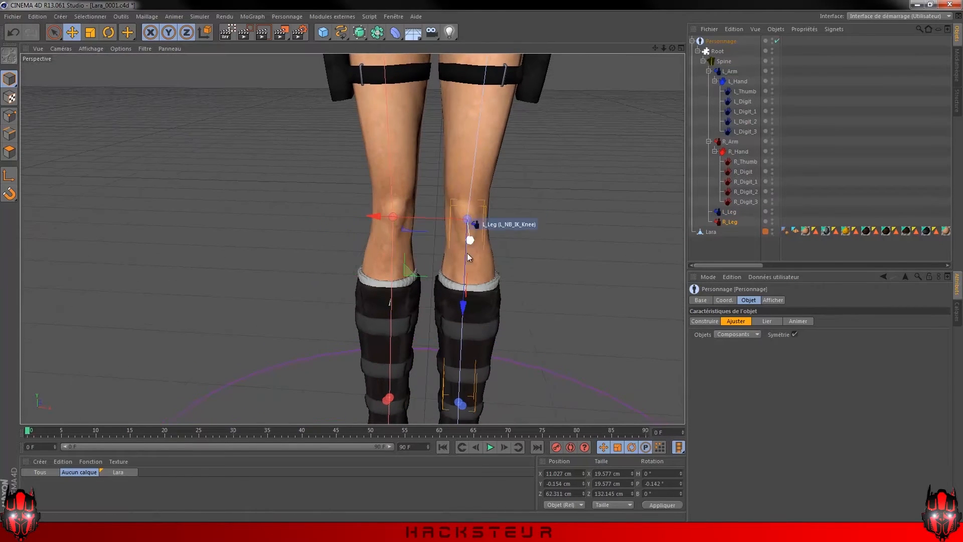
middle_click_drag(463, 274, 456, 291, "alt")
right_click_drag(479, 222, 432, 220, "alt")
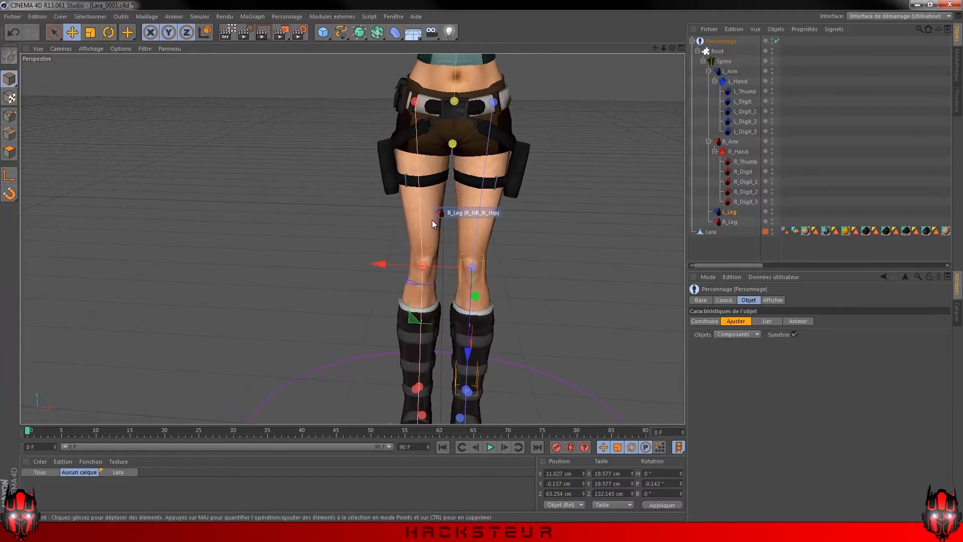
Examine how the skeleton lines up with the mesh from the boots to the arms, including the shoulders seen from above.
middle_click(465, 200)
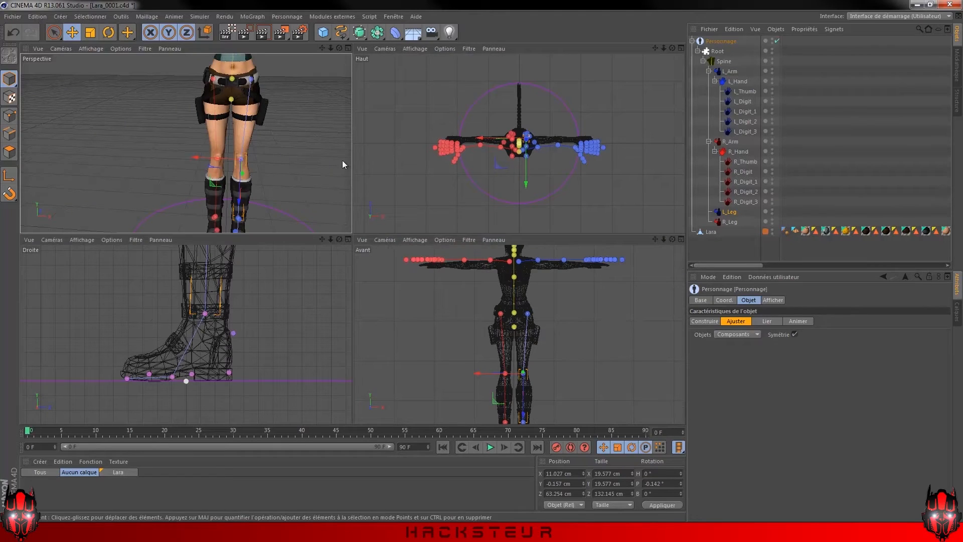
middle_click_drag(268, 88, 269, 103, "alt")
middle_click(344, 120)
scroll(345, 119, "down", 3)
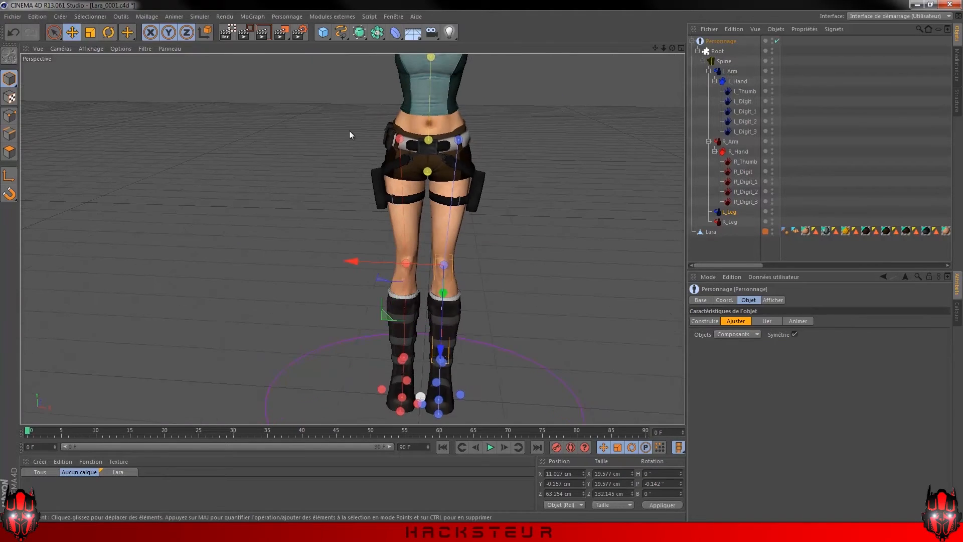
middle_click_drag(358, 117, 311, 240, "alt")
scroll(383, 152, "down", 3)
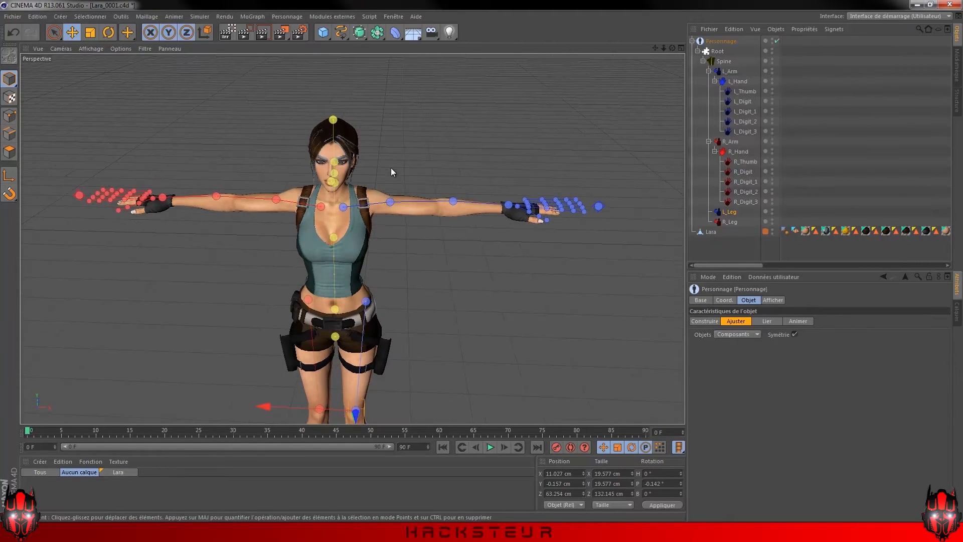
middle_click(344, 203)
middle_click(464, 135)
scroll(402, 231, "up", 5)
middle_click_drag(402, 227, 467, 241, "alt")
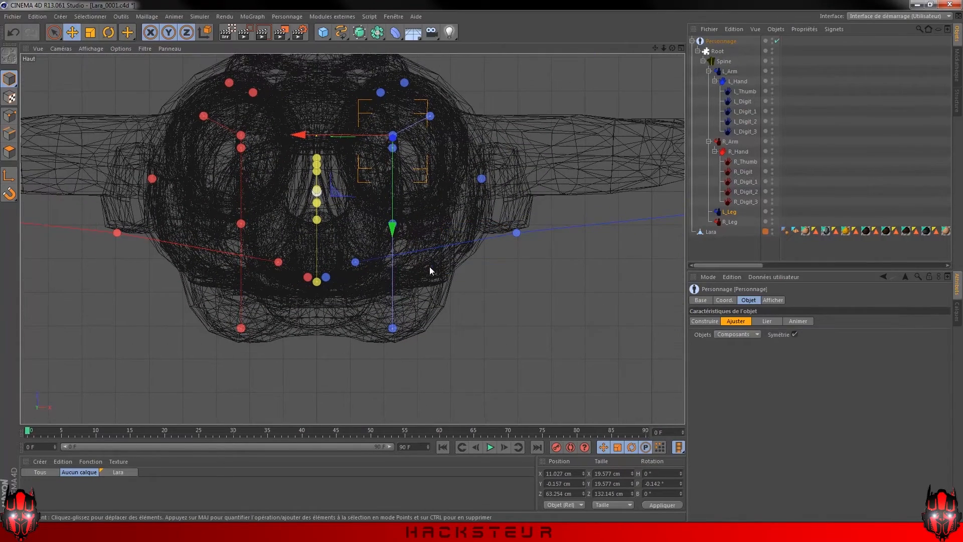
left_click(359, 260)
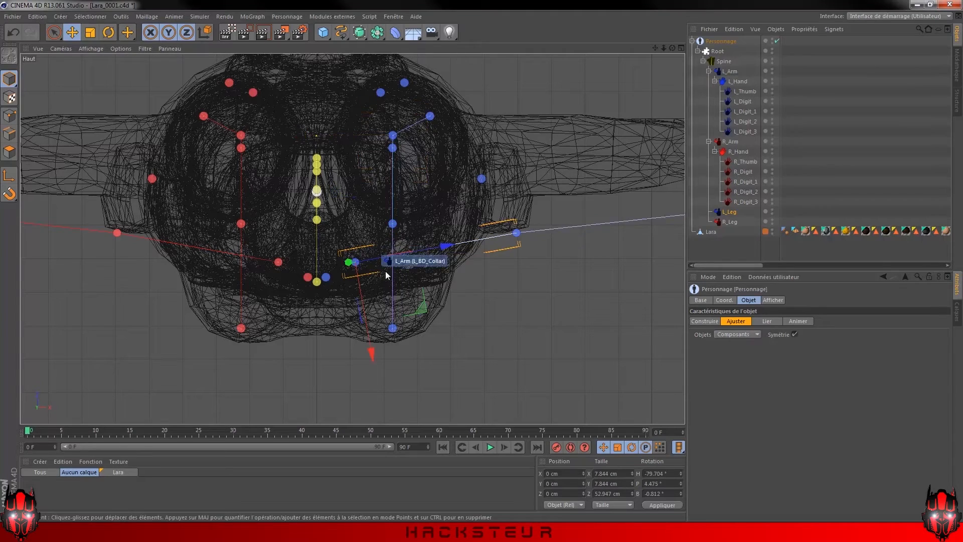
left_click_drag(425, 311, 532, 197)
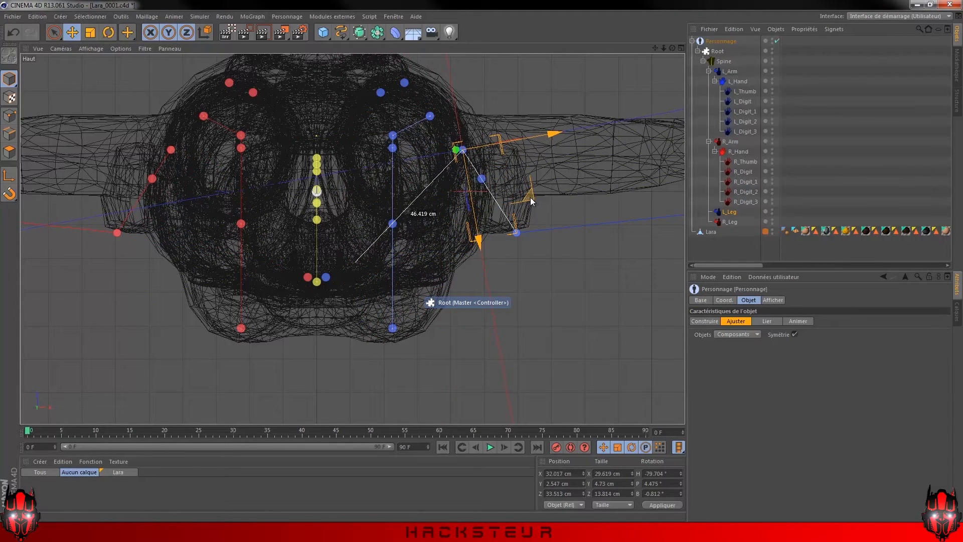
key("ctrl+z")
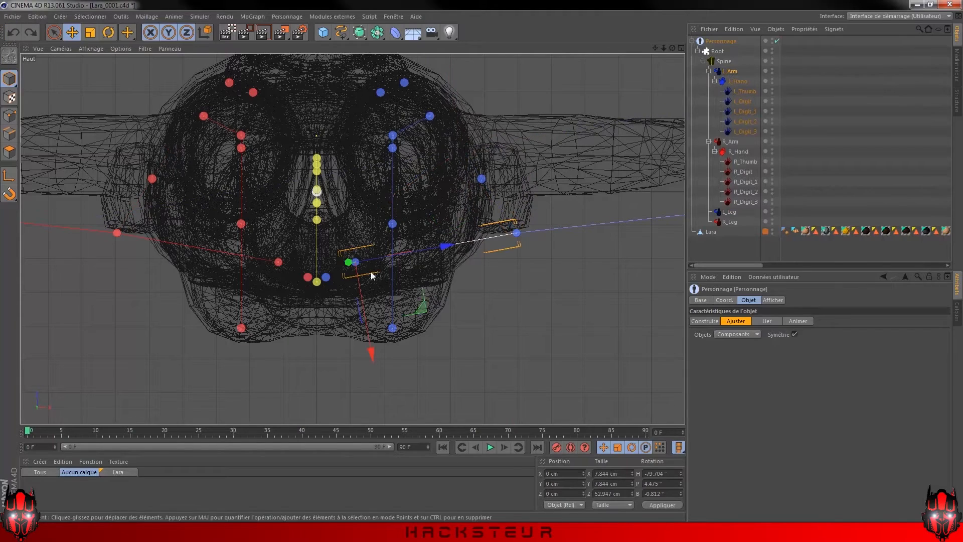
left_click(330, 275)
left_click_drag(392, 215, 404, 191)
left_click(12, 31)
In the Haut view, move the L_Arm collar and shoulder joints back into line with the mesh's arm.
left_click(395, 255)
left_click_drag(418, 305, 514, 196)
left_click(517, 233)
left_click_drag(570, 175, 547, 85)
Fine-tune the L_Arm collar joint's position at the mesh's inner shoulder in the perspective view.
middle_click(527, 160)
middle_click(246, 141)
left_click_drag(431, 240, 387, 246, "alt")
right_click_drag(387, 246, 443, 194, "alt")
left_click(393, 157)
left_click_drag(394, 157, 366, 180, "alt")
left_click(351, 211)
left_click(293, 234)
mouse_move(365, 219)
left_mouse_down()
mouse_move(332, 209)
mouse_move(351, 208)
left_mouse_up()
left_click_drag(328, 242, 148, 315, "alt")
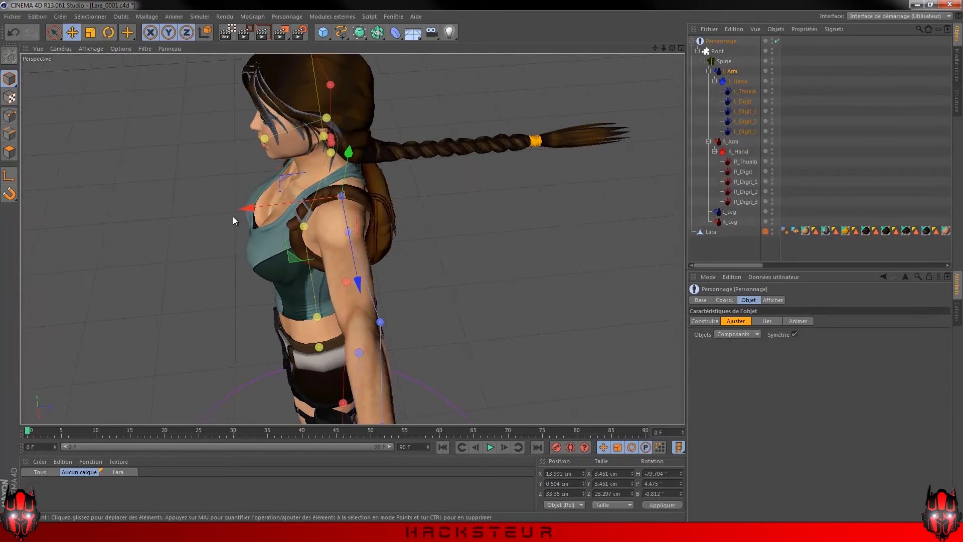
Adjust the L_Arm shoulder joint and place the elbow joint inside the mesh's elbow, checking it from the front and side.
left_click_drag(232, 216, 363, 224, "alt")
left_click(363, 223)
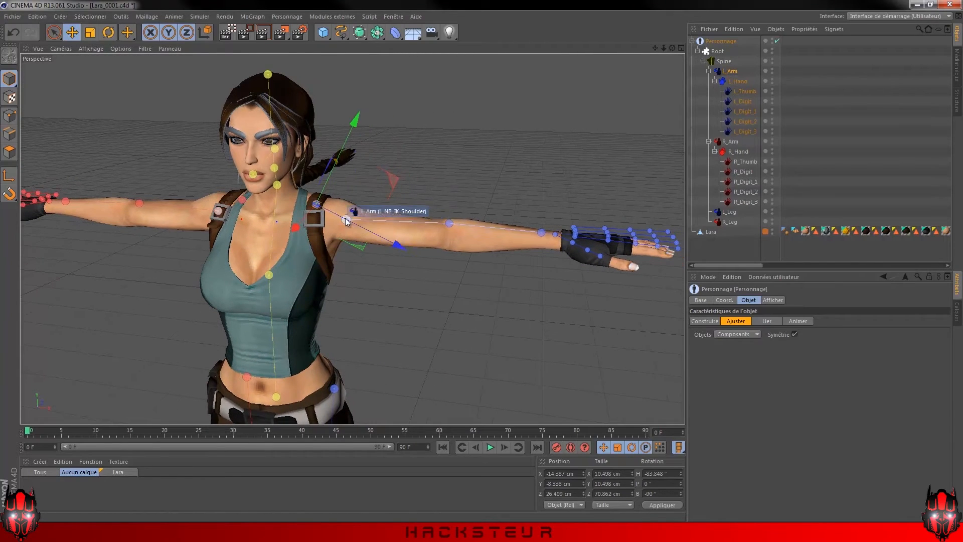
left_click_drag(405, 172, 517, 182)
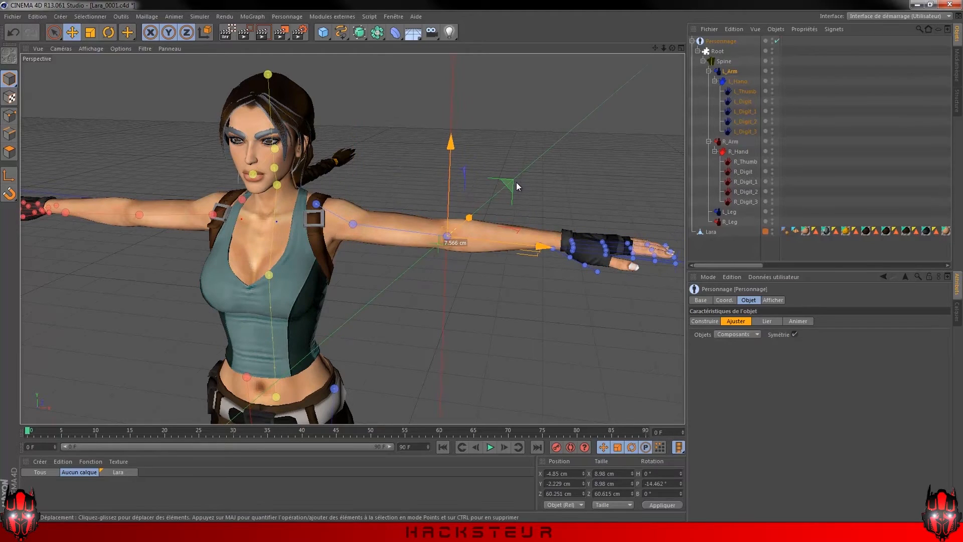
left_click_drag(484, 249, 263, 303, "alt")
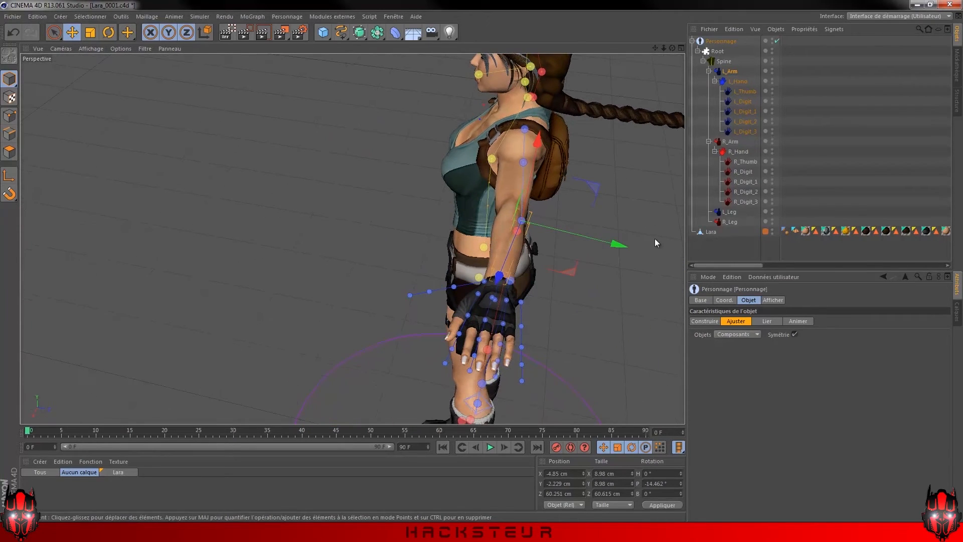
left_click_drag(613, 242, 574, 224)
In the Haut view, move the L_Arm wrist joint to the mesh's wrist, just before the glove cuff.
middle_click(574, 225)
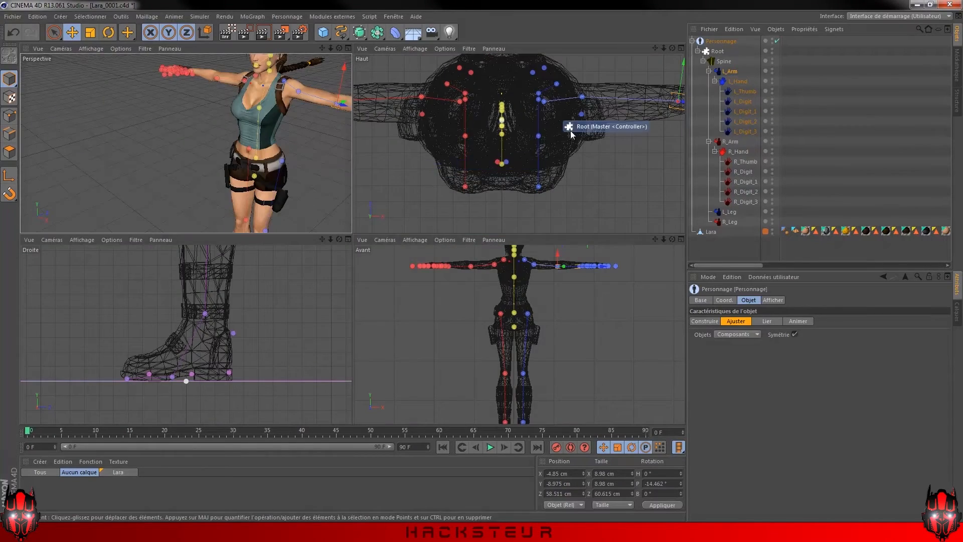
middle_click(562, 128)
middle_click_drag(581, 198, 413, 202, "alt")
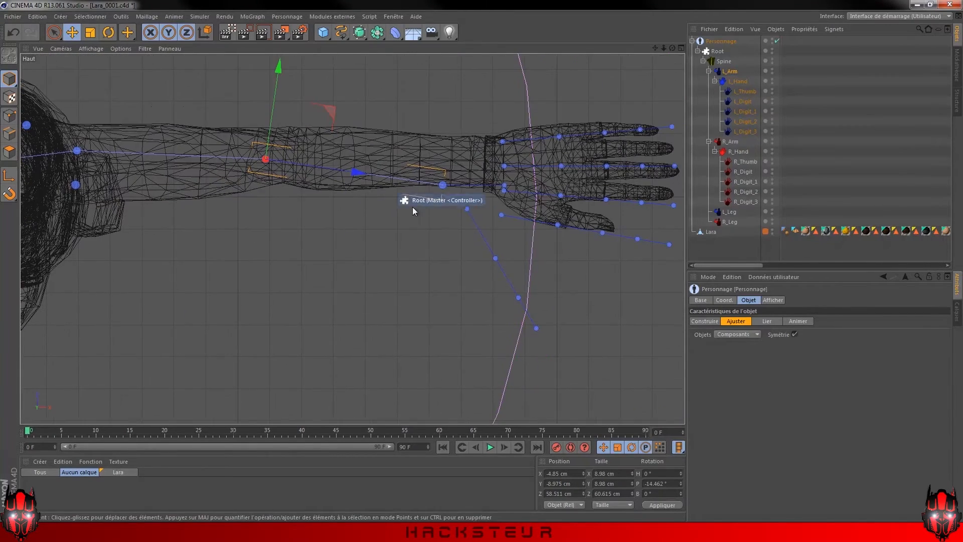
left_click(443, 186)
left_click_drag(501, 241, 532, 219)
Move the L_Hand joint back to the base of the palm, just past the glove cuff.
middle_click_drag(519, 233, 465, 260, "alt")
scroll(511, 216, "up", 6)
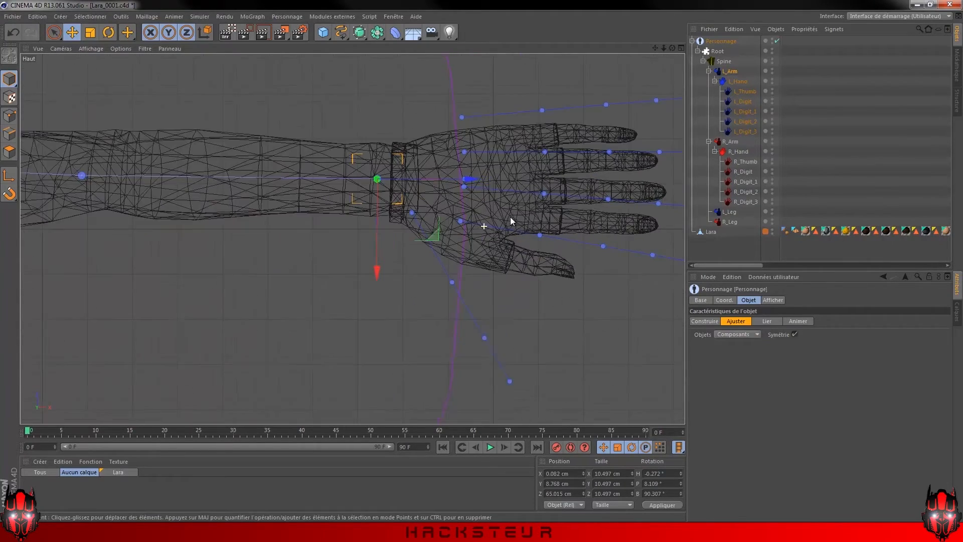
left_click(444, 128)
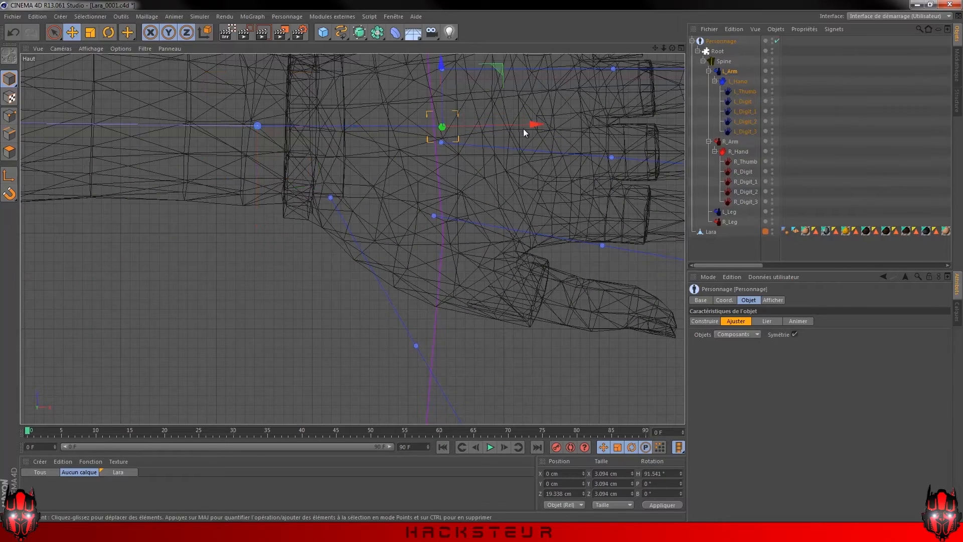
left_click_drag(499, 74, 401, 76)
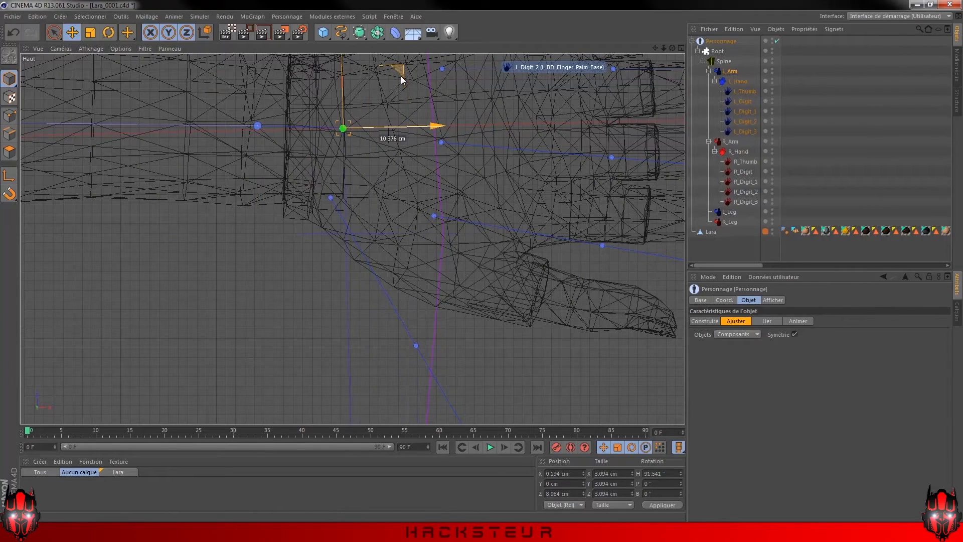
scroll(416, 150, "down", 2)
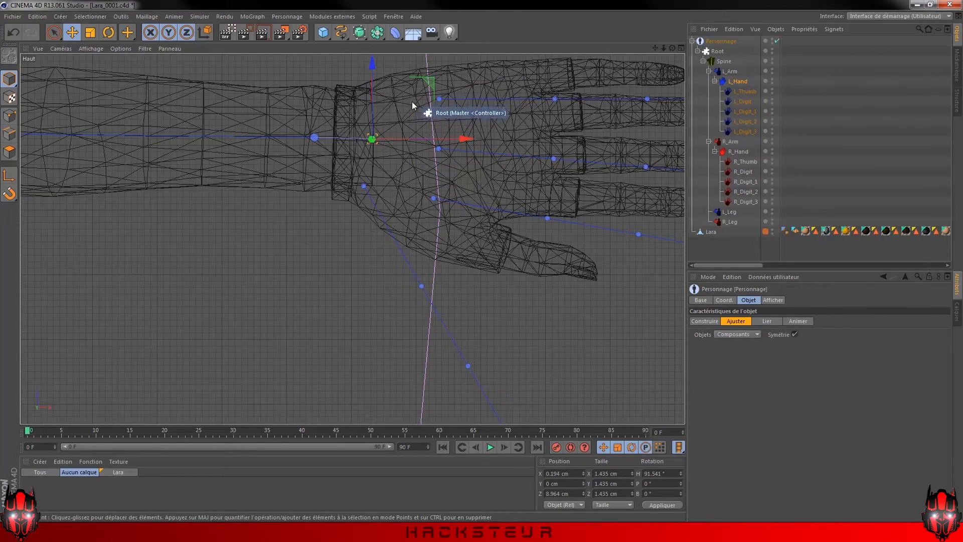
Compare the arm and hand joints with the mesh from above and on the whole figure in perspective.
scroll(453, 179, "down", 2)
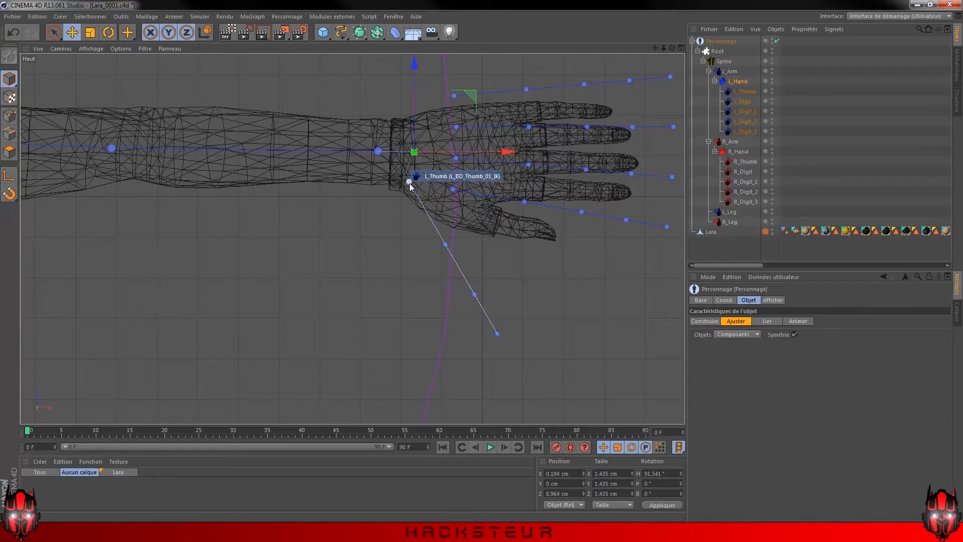
scroll(444, 203, "down", 2)
scroll(462, 200, "up", 1)
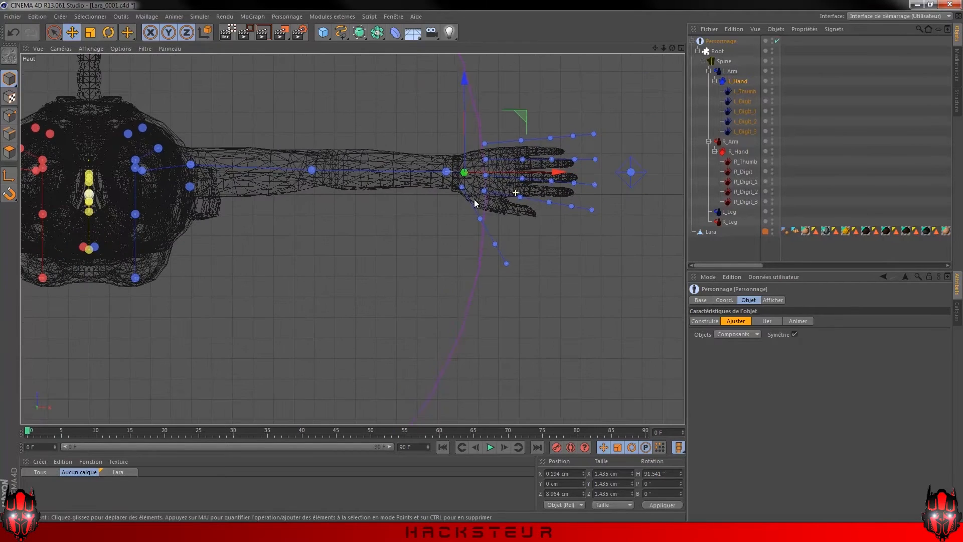
middle_click(453, 192)
middle_click(331, 151)
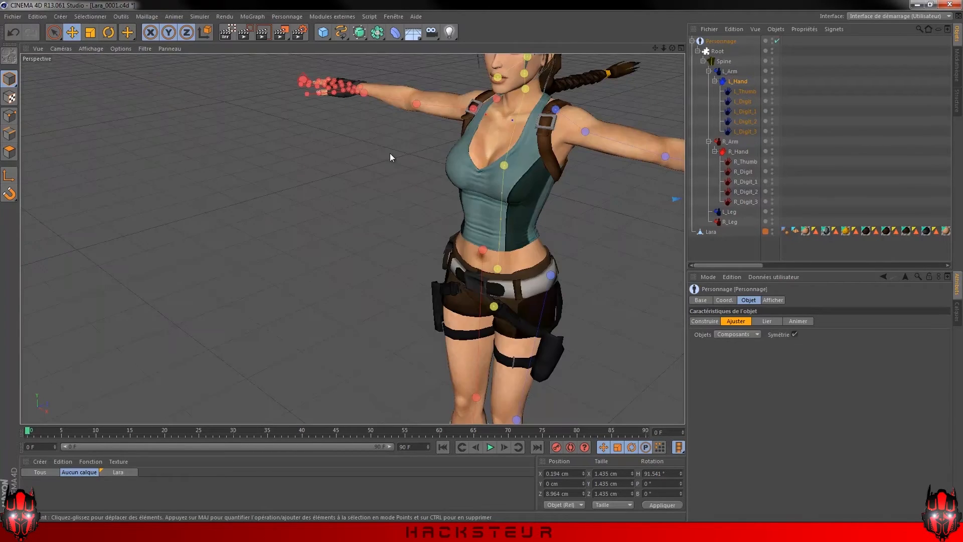
left_click_drag(423, 168, 301, 276, "alt")
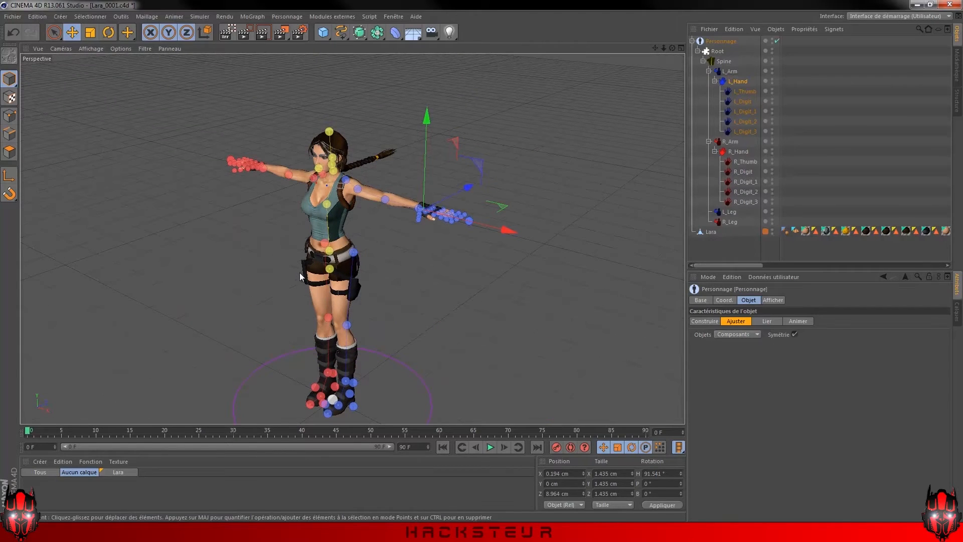
In the perspective view, raise the L_Arm wrist and elbow joints slightly to centre them inside the mesh's arm.
right_click_drag(456, 198, 559, 148, "alt")
left_click_drag(342, 236, 336, 207, "alt")
middle_click_drag(423, 239, 175, 197, "alt")
scroll(423, 220, "down", 1)
middle_click_drag(411, 231, 381, 228, "alt")
left_click(369, 247)
left_click_drag(385, 248, 459, 193, "alt")
left_click_drag(353, 189, 355, 173)
left_click(157, 251)
left_click_drag(150, 193, 150, 190)
Shift the base of the L_Digit_3 chain sideways by about 5.5 cm so it lines up with the mesh's little finger.
left_click_drag(288, 258, 430, 237, "alt")
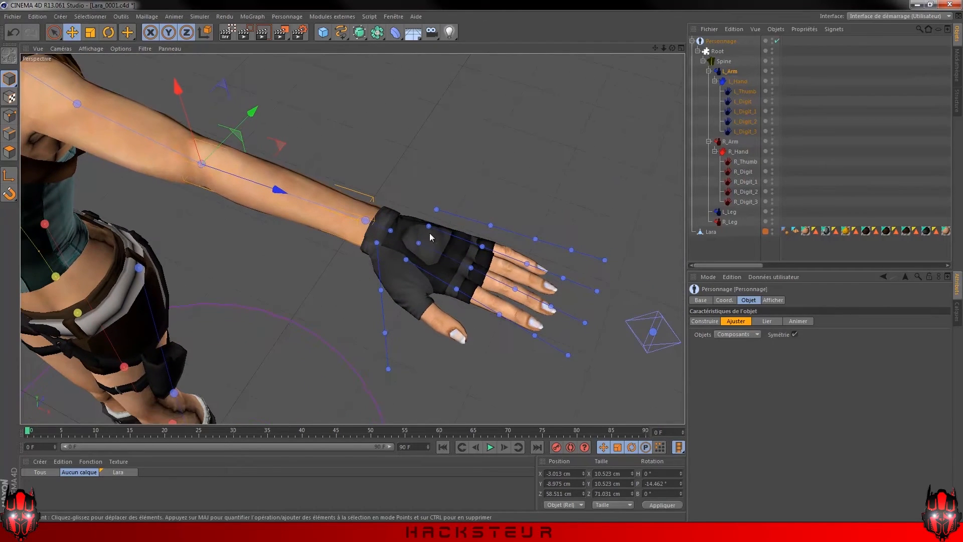
left_click(379, 244)
left_click_drag(352, 239, 373, 264, "alt")
middle_click(372, 263)
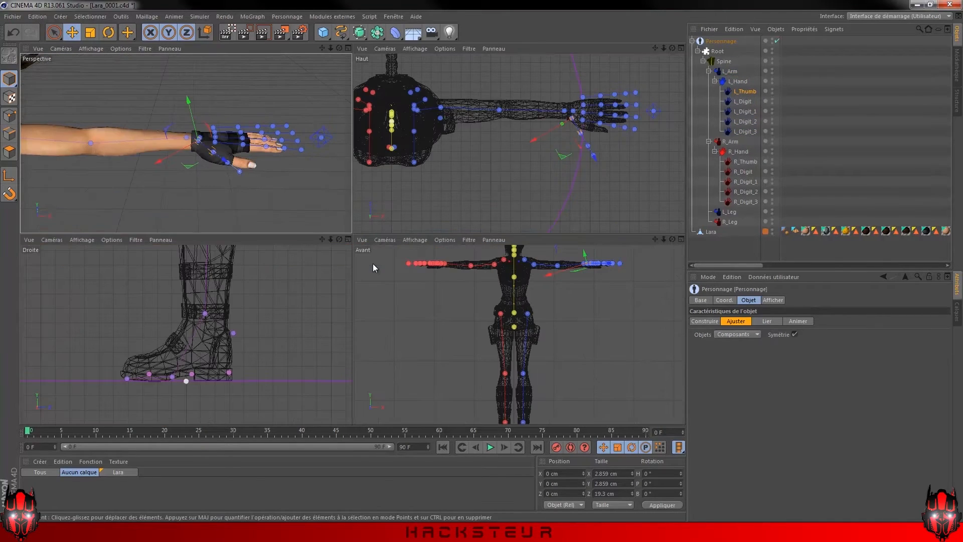
middle_click(286, 168)
left_click_drag(287, 173, 431, 288, "alt")
left_click_drag(520, 289, 379, 188, "alt")
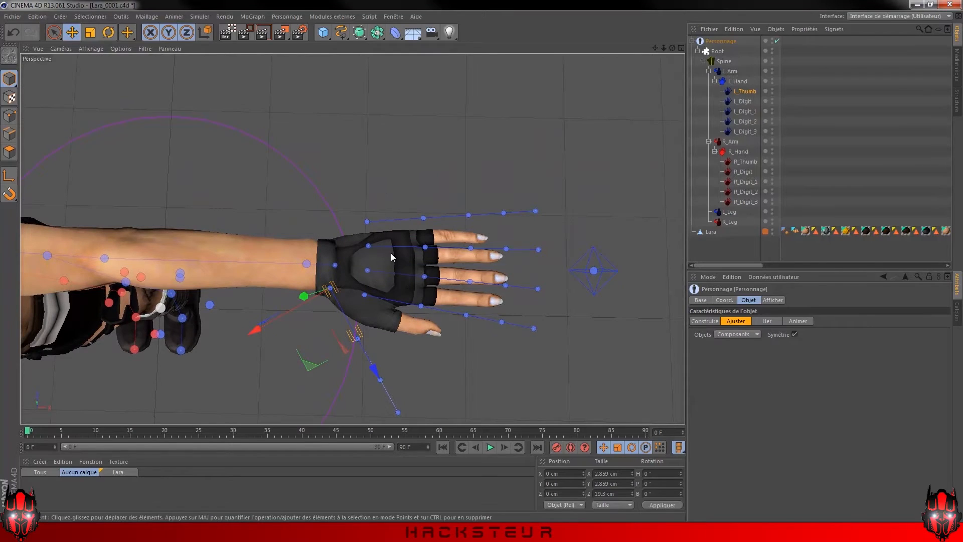
left_click(369, 222)
left_click_drag(370, 267, 371, 287)
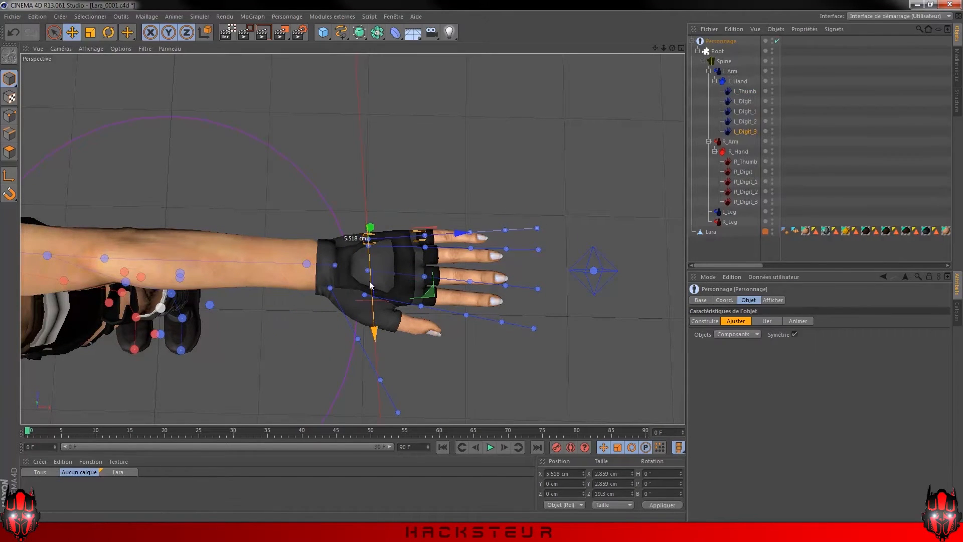
Slide the L_Digit_3 joint beyond the knuckle back along the chain by about 9.6 cm, to the little finger's glove edge.
left_click_drag(400, 229, 287, 157, "alt")
right_click_drag(467, 246, 547, 196, "alt")
mouse_move(358, 263)
left_mouse_down("alt")
mouse_move(340, 256)
mouse_move(249, 152)
mouse_move(313, 217)
mouse_move(430, 284)
mouse_move(341, 265)
left_mouse_up("alt")
left_click(340, 265)
left_click(339, 263)
left_click(378, 222)
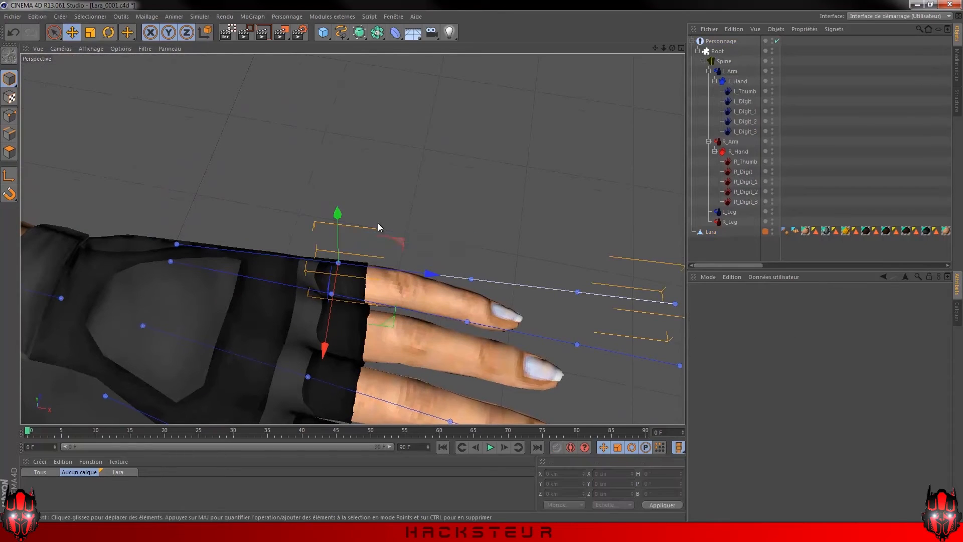
left_click(337, 264)
left_click_drag(405, 287, 350, 233, "alt")
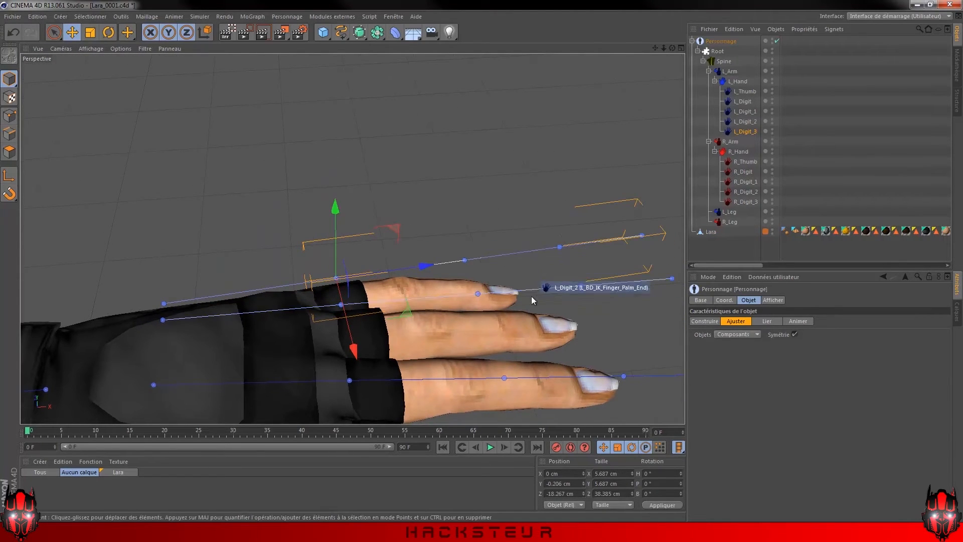
left_click_drag(531, 296, 509, 299, "alt")
middle_click_drag(533, 323, 430, 315, "alt")
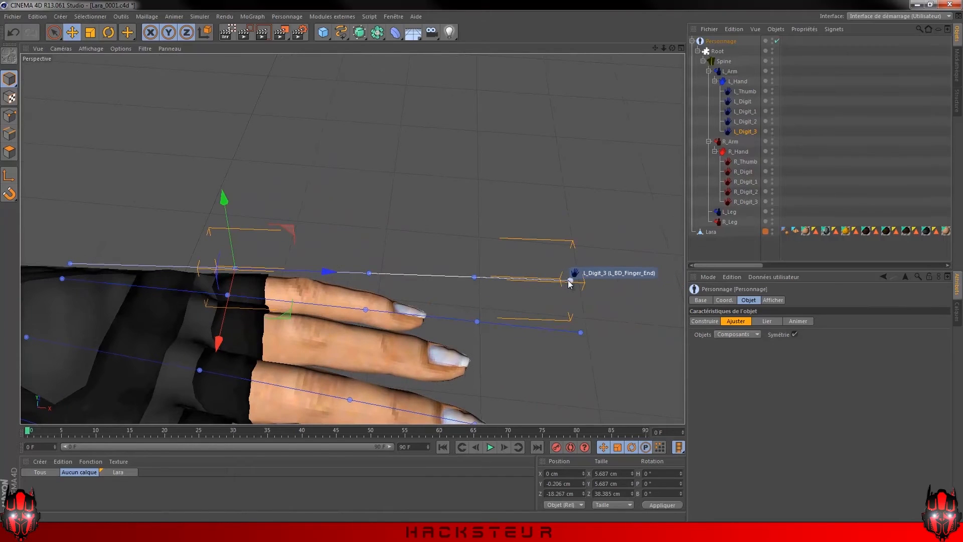
left_click(368, 272)
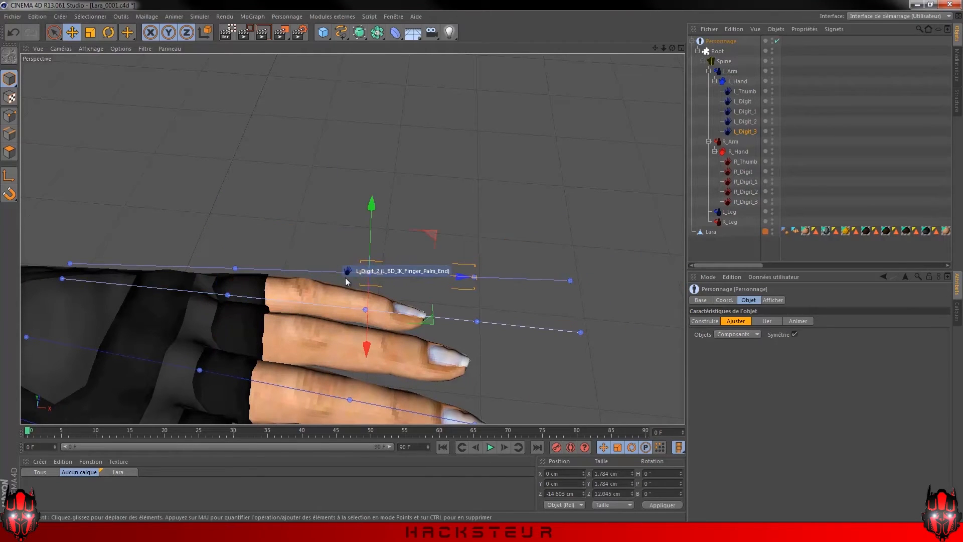
left_click_drag(435, 272, 344, 271)
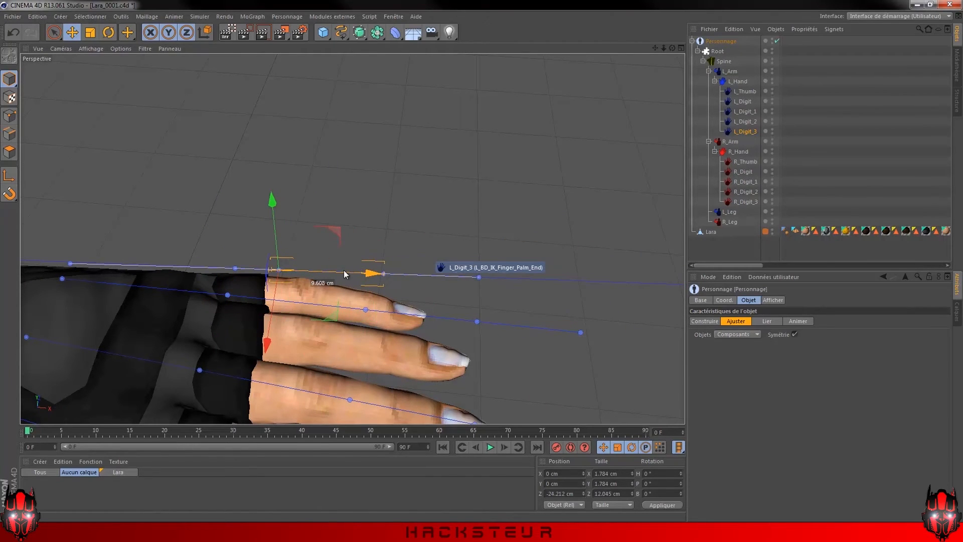
Try moving the L_Digit_3 end joint back to the tip of the little finger, and undo the move.
left_click(497, 288)
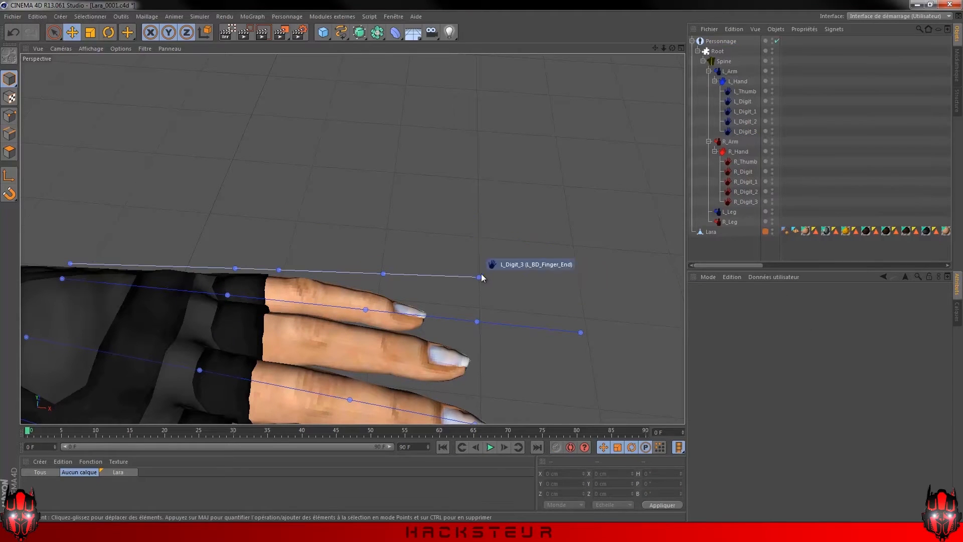
left_click(480, 276)
left_click_drag(546, 239, 139, 226, "alt")
left_click_drag(154, 269, 426, 250)
left_click_drag(338, 231, 373, 302, "alt")
left_click(262, 285)
left_click_drag(286, 294, 326, 273, "alt")
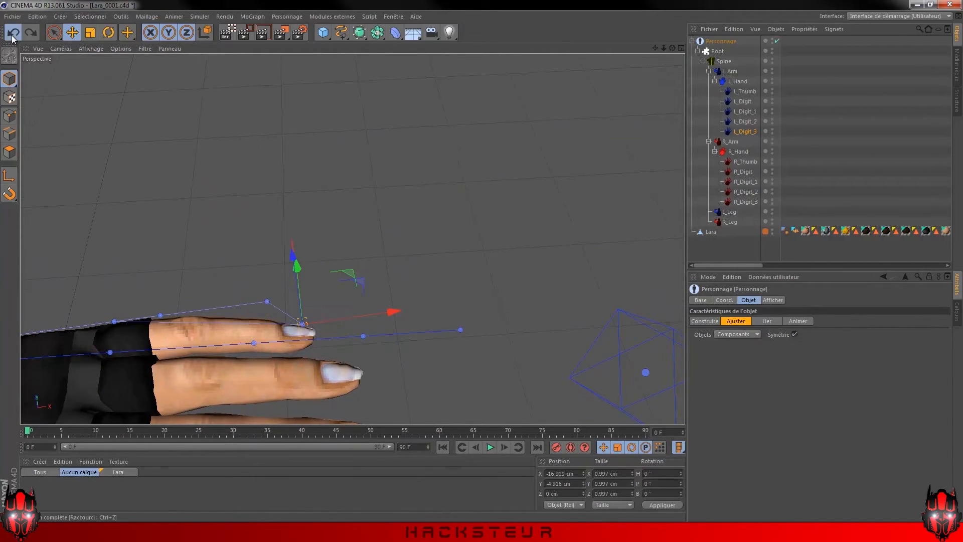
left_click(12, 33)
Lower the L_Digit_3 knuckle joint and the joint beyond it into the little finger, setting the latter forward to Z -22.066 cm.
left_click_drag(119, 228, 213, 335, "alt")
left_click(213, 335)
left_click_drag(274, 324, 264, 336, "alt")
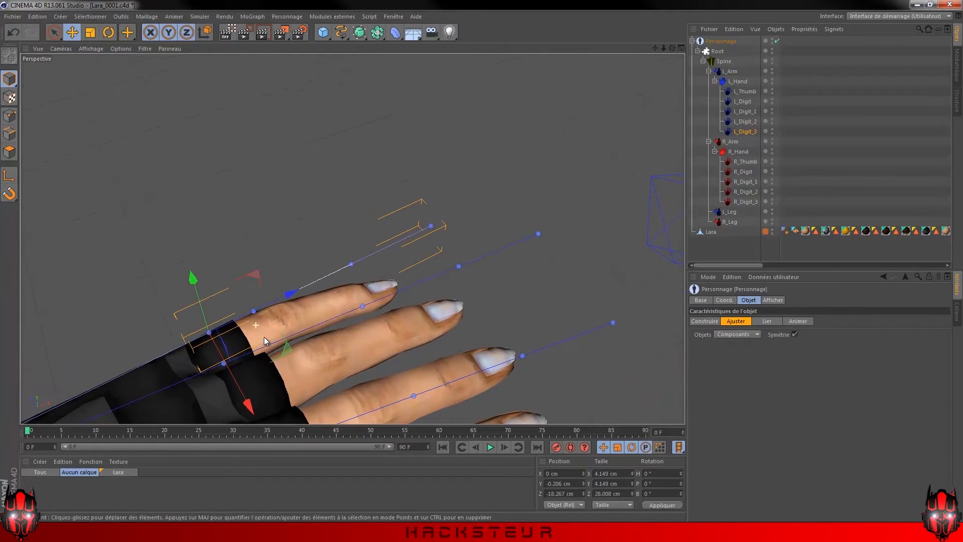
left_click(263, 324)
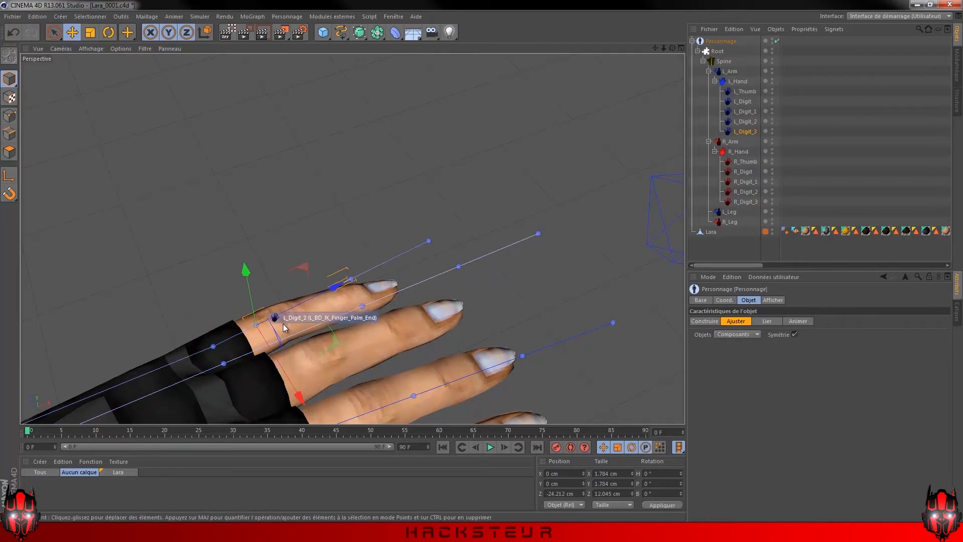
left_click_drag(291, 310, 246, 274, "alt")
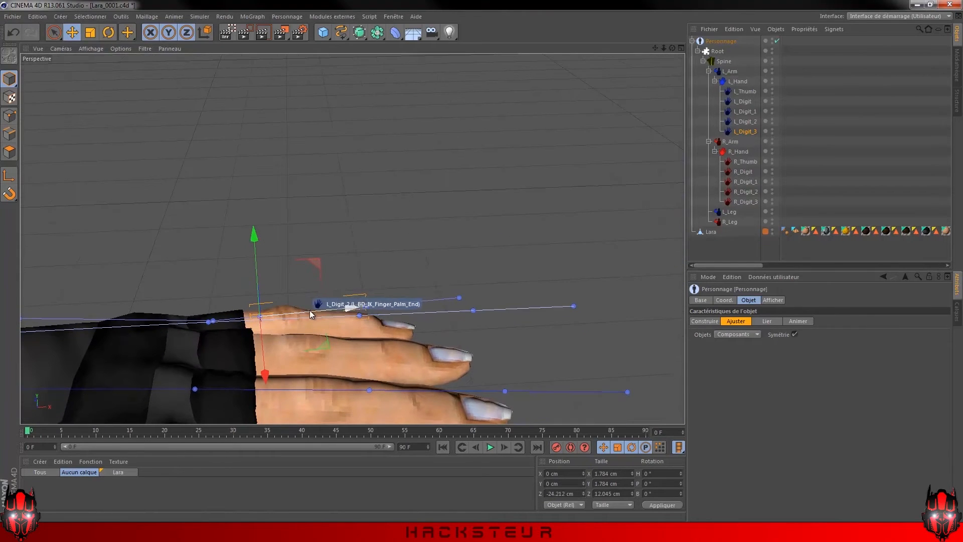
left_click_drag(320, 290, 331, 313, "alt")
left_click_drag(345, 274, 205, 174, "alt")
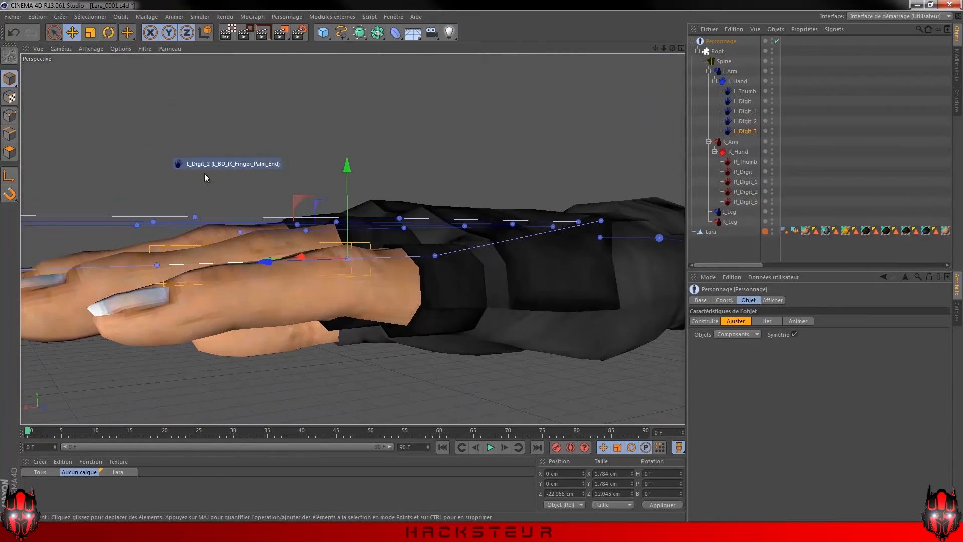
left_click_drag(348, 174, 311, 348)
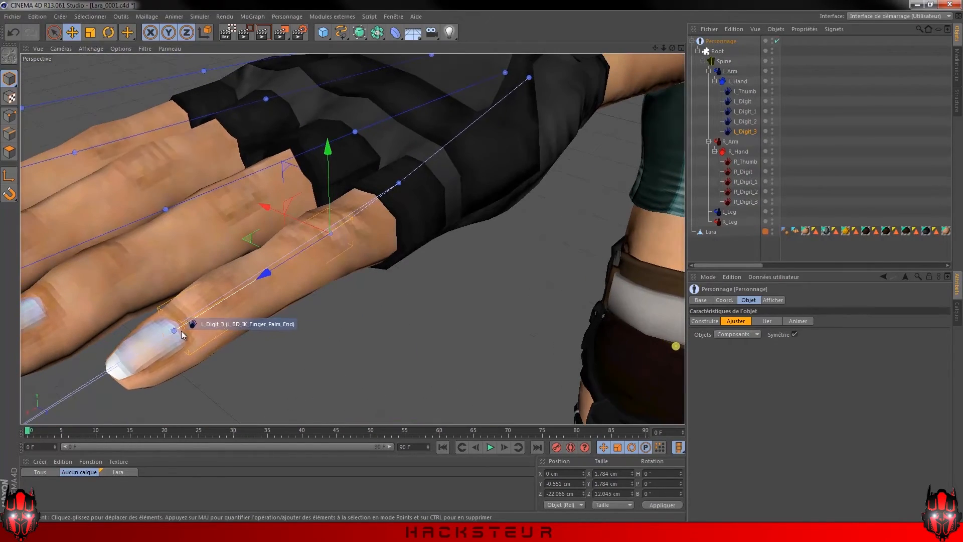
Lower the last L_Digit_3 bend joint by about 1.1 cm into the little finger and place the end joint at the nail tip.
left_click_drag(174, 335, 294, 257, "alt")
left_click_drag(249, 209, 251, 233)
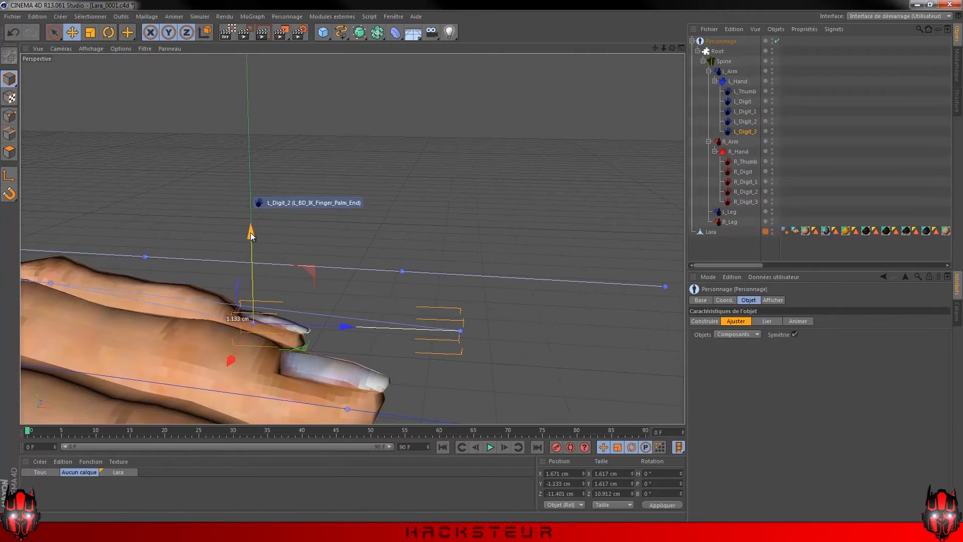
left_click_drag(327, 297, 368, 327, "alt")
left_click_drag(471, 329, 273, 372, "alt")
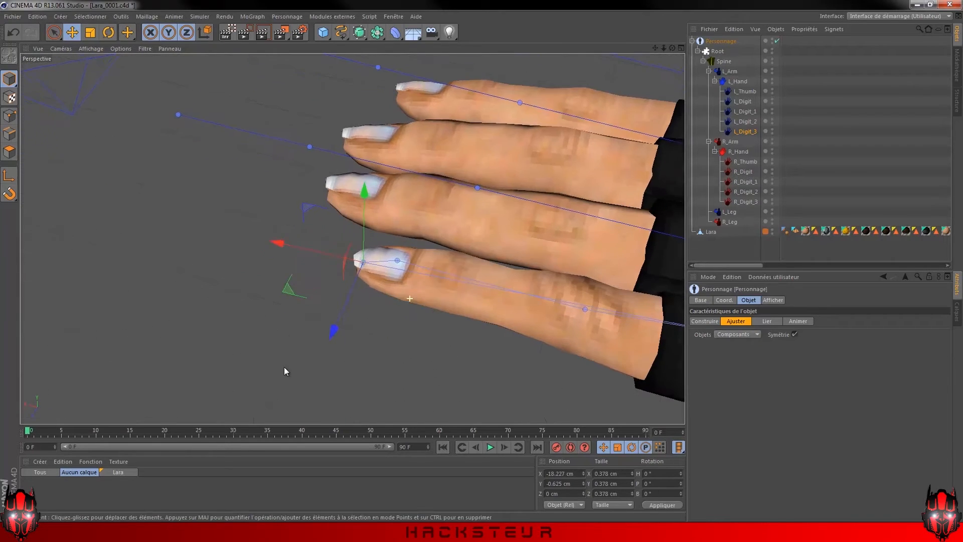
left_click_drag(432, 314, 367, 243, "alt")
left_click_drag(296, 259, 359, 265)
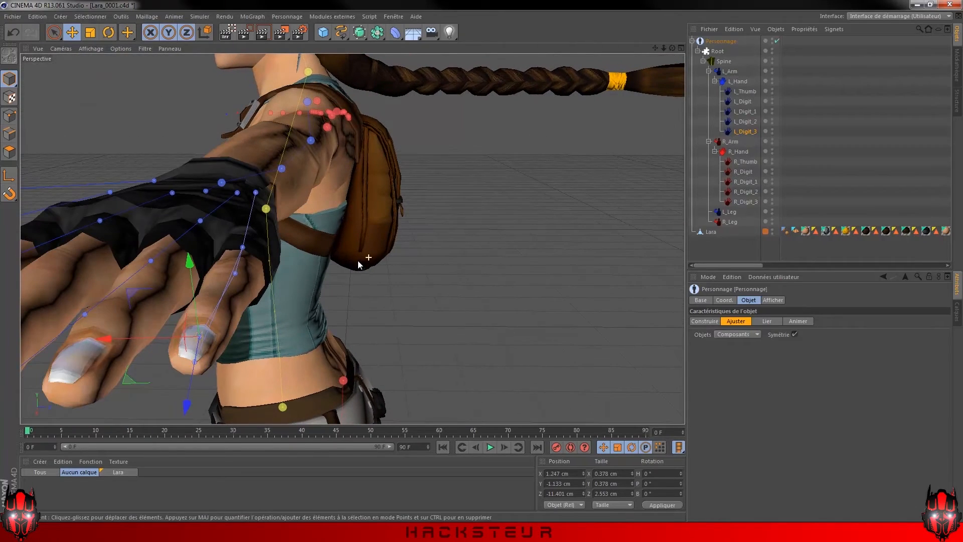
Lower the two L_Digit_3 bend joints slightly to centre them in the little finger's thickness, and check the end joint at the fingertip.
left_click_drag(238, 277, 299, 246, "alt")
left_click_drag(213, 274, 520, 204)
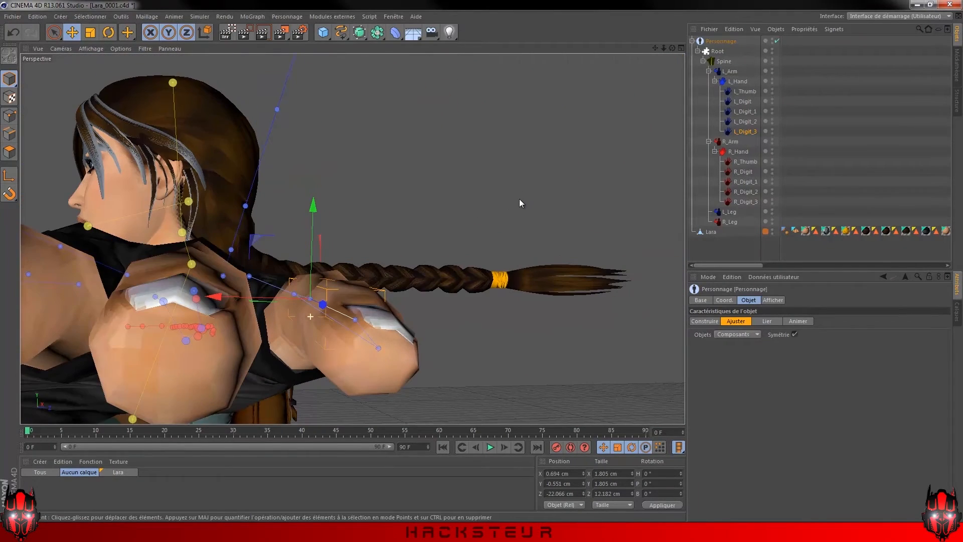
left_click(353, 321)
left_click_drag(367, 264, 364, 266)
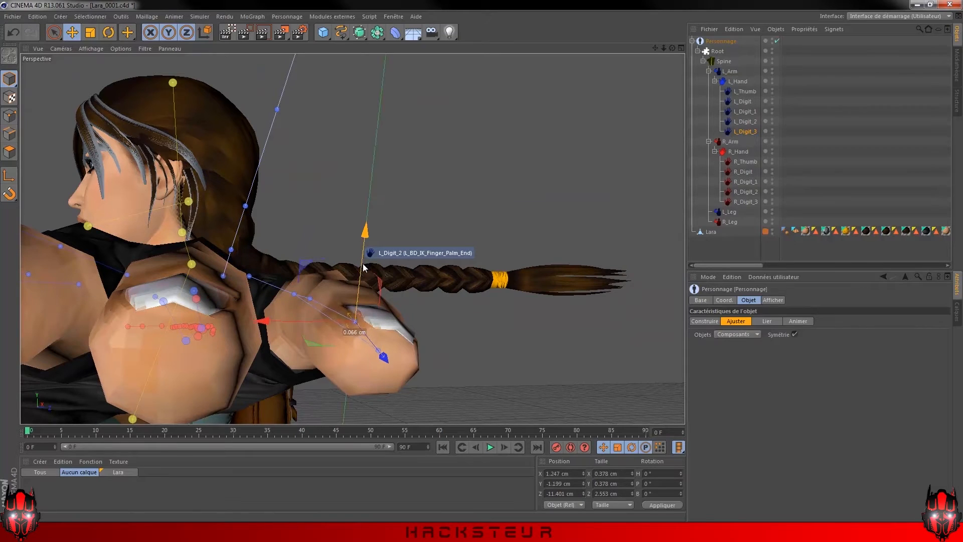
left_click_drag(317, 301, 329, 315, "alt")
left_click(306, 294)
left_click_drag(315, 271, 317, 287)
left_click(387, 371)
scroll(406, 407, "up", 5)
left_click_drag(420, 408, 363, 361)
left_click(376, 365)
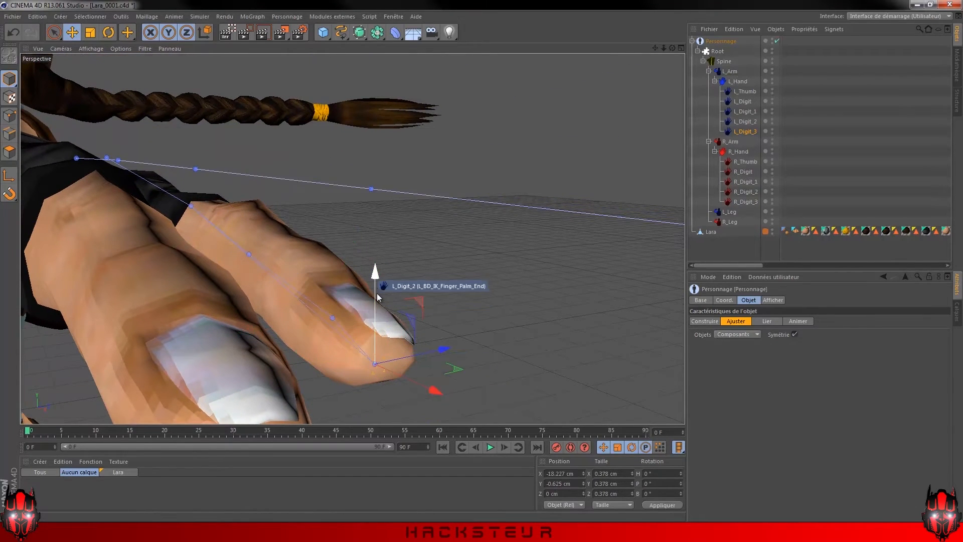
Viewed from above, nudge the L_Digit_3 middle and knuckle joints sideways to centre them across the little finger's width.
left_click_drag(375, 283, 193, 281, "alt")
left_click(253, 183)
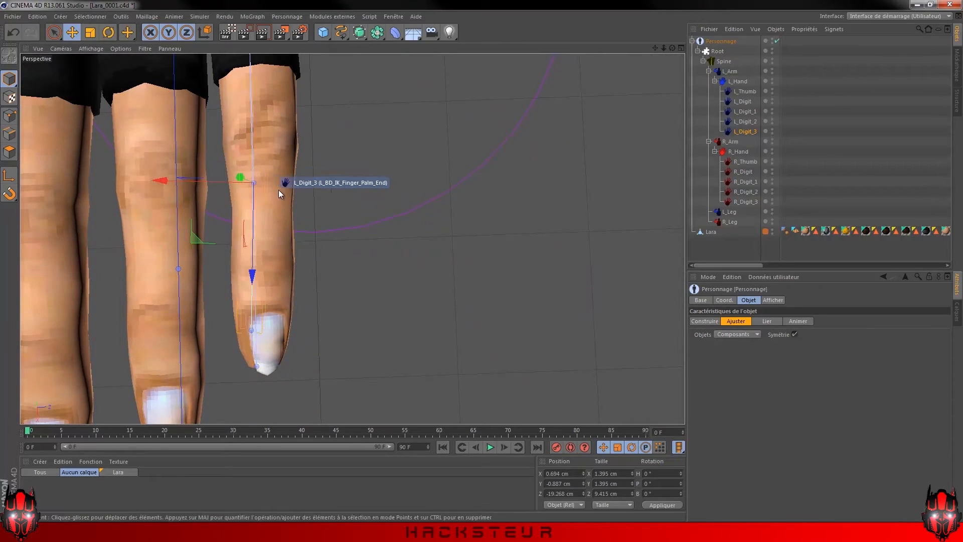
left_click_drag(231, 185, 236, 185)
middle_click_drag(242, 131, 240, 263, "alt")
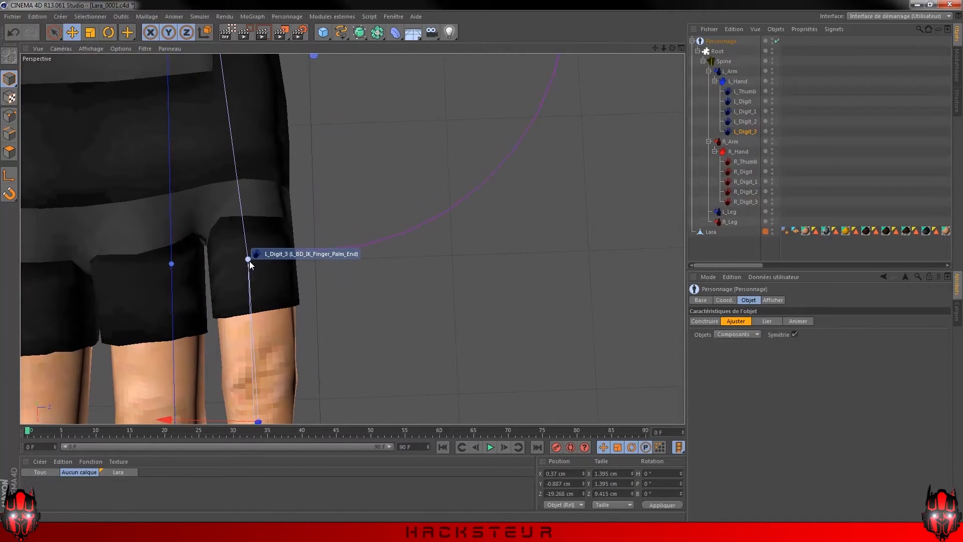
left_click(248, 260)
left_click_drag(218, 259, 222, 259)
right_click_drag(246, 244, 151, 258, "alt")
left_click_drag(151, 257, 131, 254, "alt")
left_click_drag(253, 342, 237, 306, "alt")
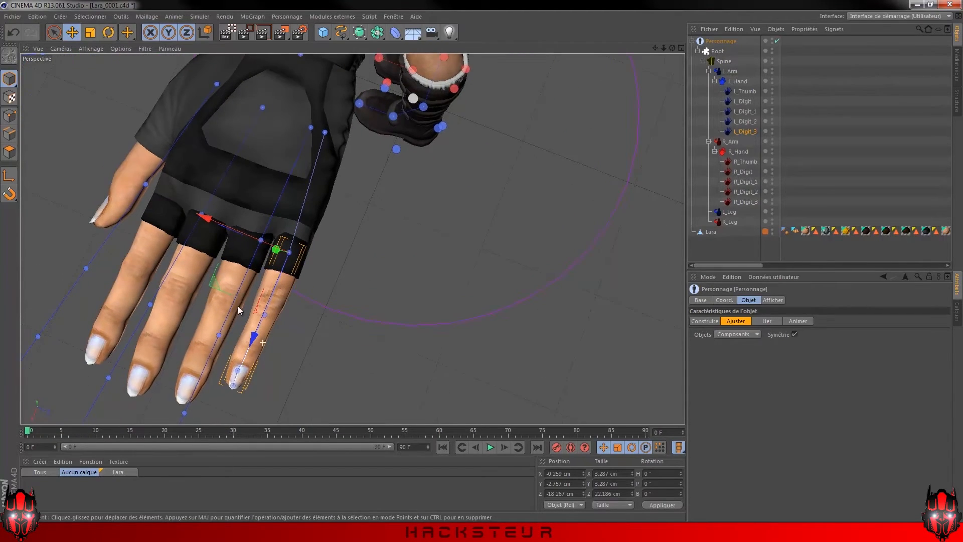
Try moving the L_Digit_3 base joint from the palm towards the little finger's knuckle, and undo the changes.
left_click_drag(326, 138, 286, 252)
middle_click_drag(303, 283, 298, 221, "alt")
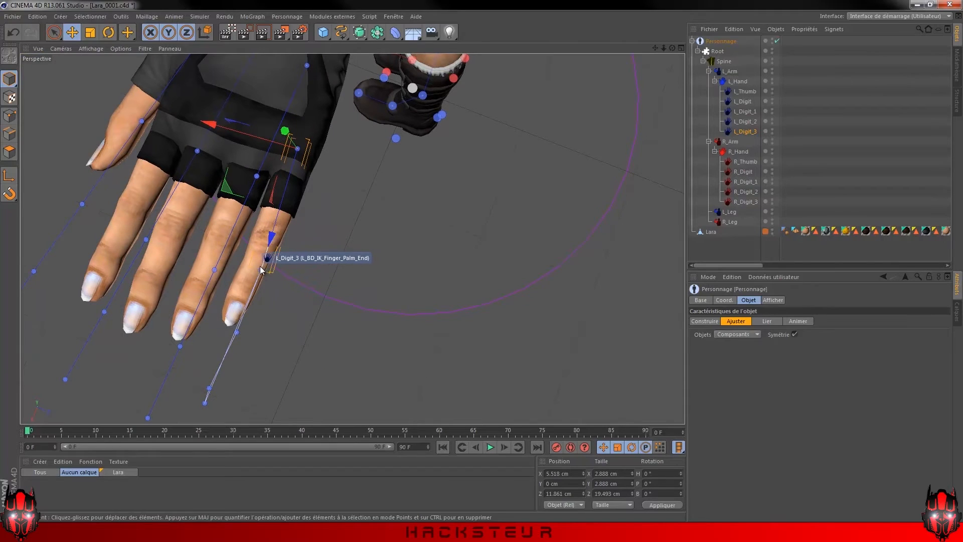
left_click_drag(262, 269, 239, 329)
middle_click_drag(324, 221, 309, 284, "alt")
left_click(13, 34)
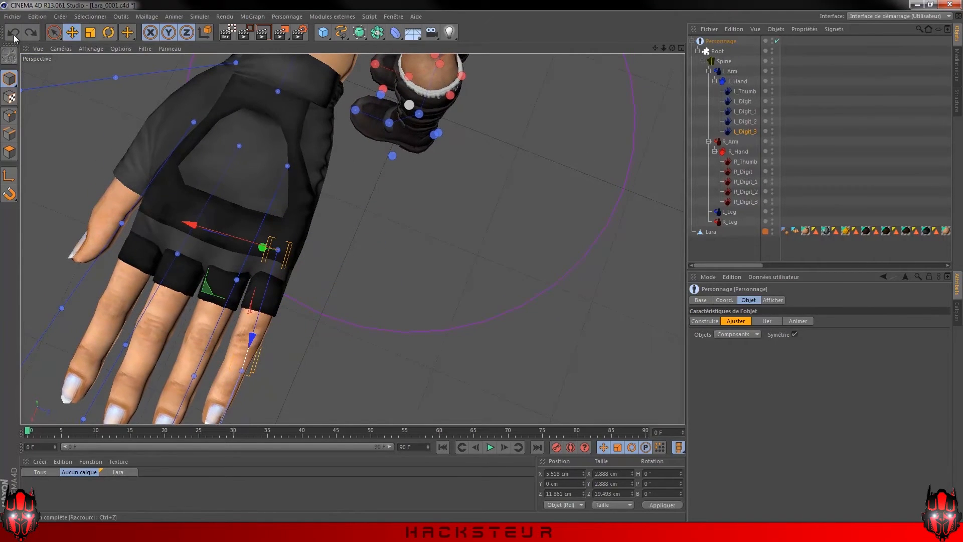
left_click_drag(322, 279, 191, 219, "alt")
left_click(14, 34)
Move and rotate the remaining left finger and thumb joints to fit them inside the mesh's hand.
left_click_drag(79, 78, 173, 228, "alt")
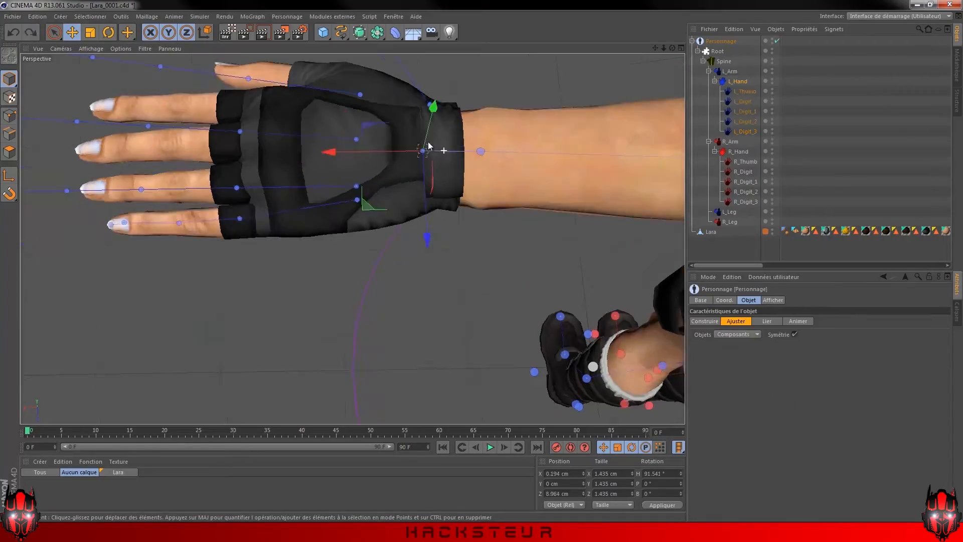
scroll(293, 290, "up", 3)
left_click_drag(293, 290, 387, 240, "alt")
scroll(527, 306, "up", 5)
key("r")
key("e")
left_click_drag(527, 305, 241, 261, "alt")
left_click(432, 359)
left_click(258, 232)
left_click_drag(240, 261, 302, 239)
left_click(303, 238)
key("r")
left_click_drag(311, 308, 315, 308)
key("e")
scroll(516, 121, "down", 5)
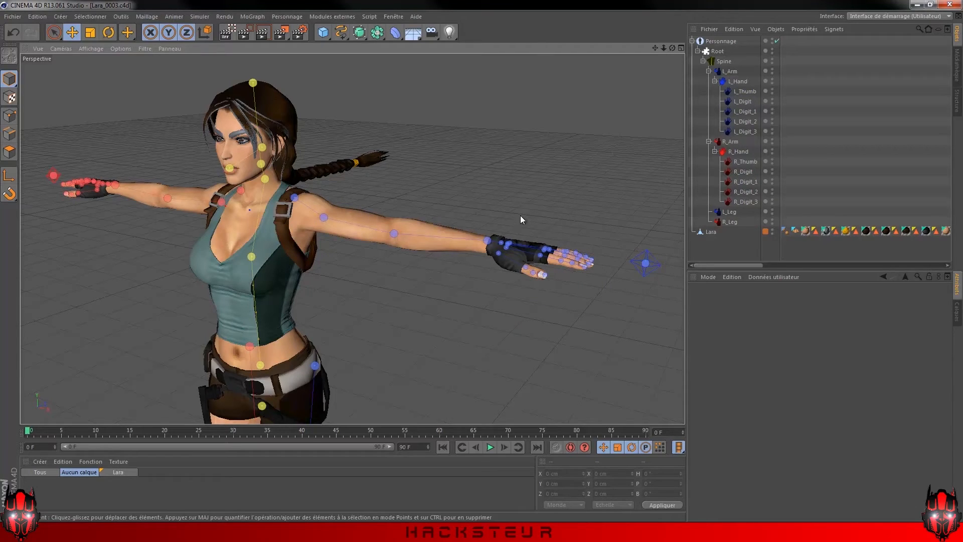
Move the L_Arm control beyond the fingertips back to the wrist, to about -84.6 cm in X.
left_click_drag(515, 227, 567, 304, "alt")
left_click(647, 280)
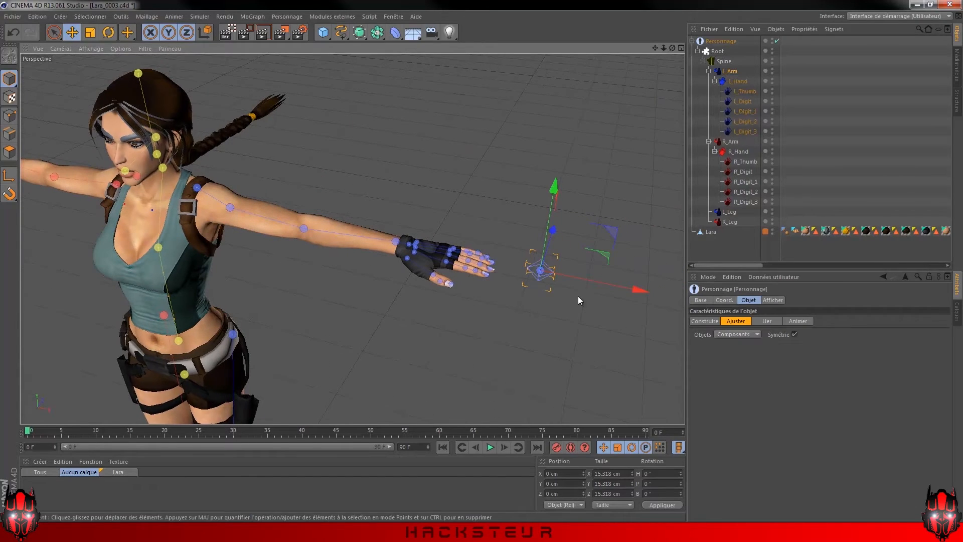
left_click_drag(620, 291, 455, 267)
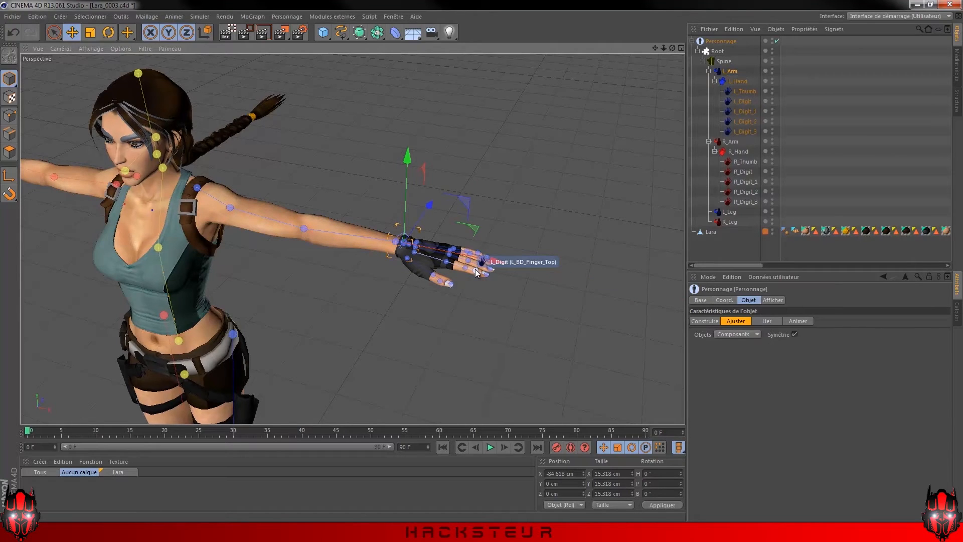
Switch the adjustable objects of the Personnage to Contrôleurs and view the controllers around the whole figure.
left_click(734, 335)
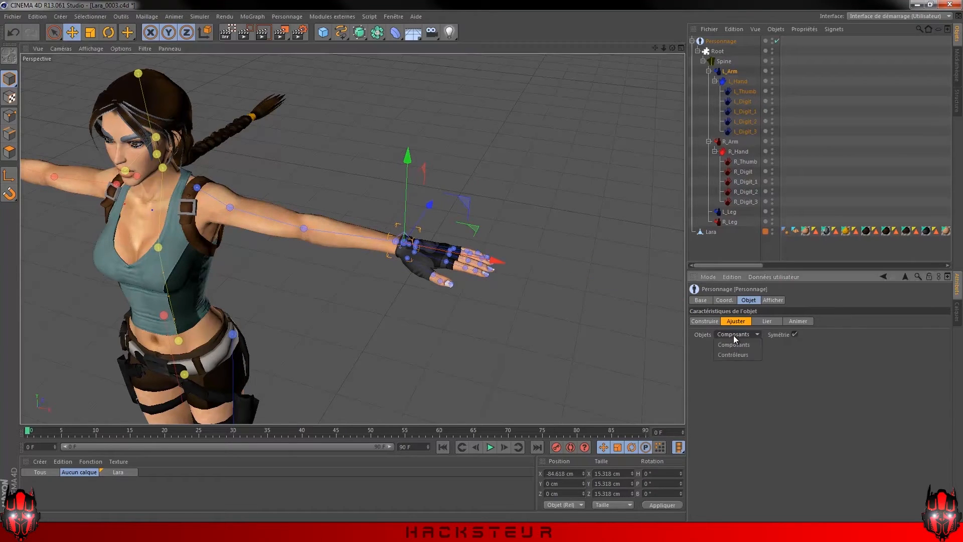
left_click(739, 354)
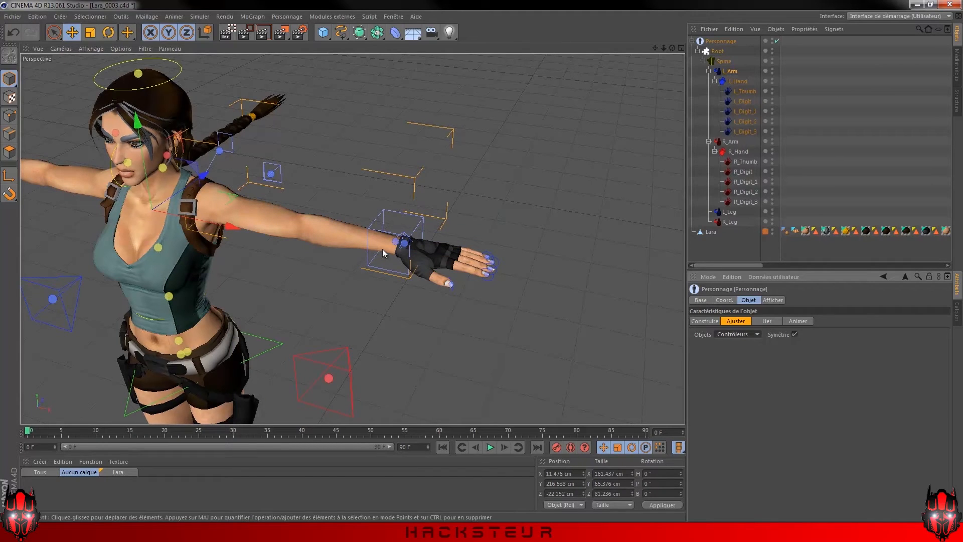
left_click_drag(384, 249, 256, 282, "alt")
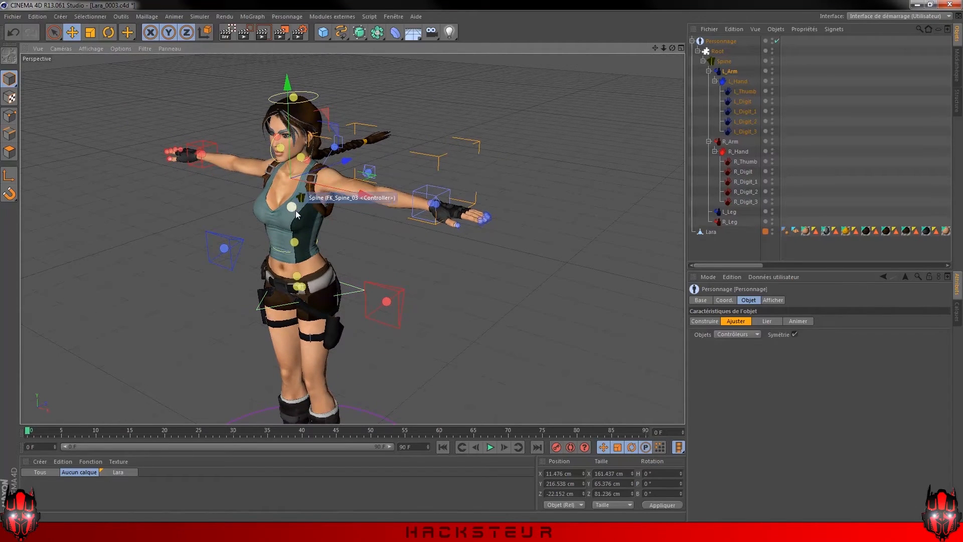
left_click_drag(255, 219, 284, 210, "alt")
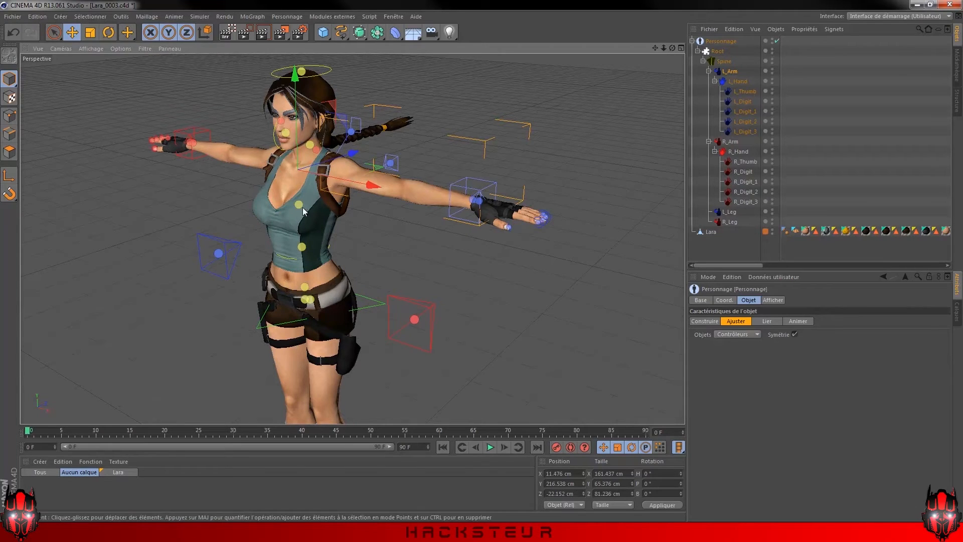
Inspect the controllers around the figure, selecting the Personnage and then the head and jaw controllers.
left_click_drag(302, 207, 273, 213, "alt")
left_click(718, 41)
left_click_drag(486, 247, 465, 263, "alt")
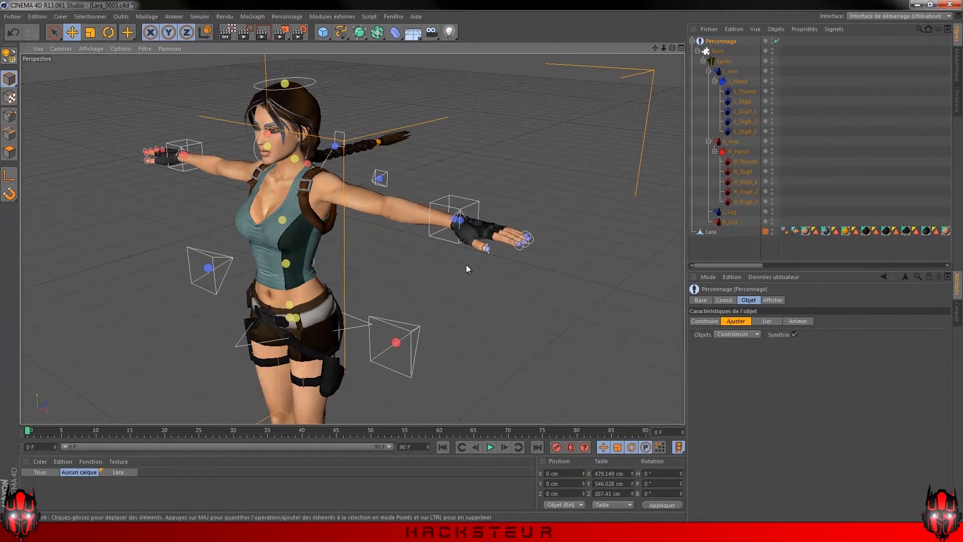
left_click_drag(425, 229, 398, 200, "alt")
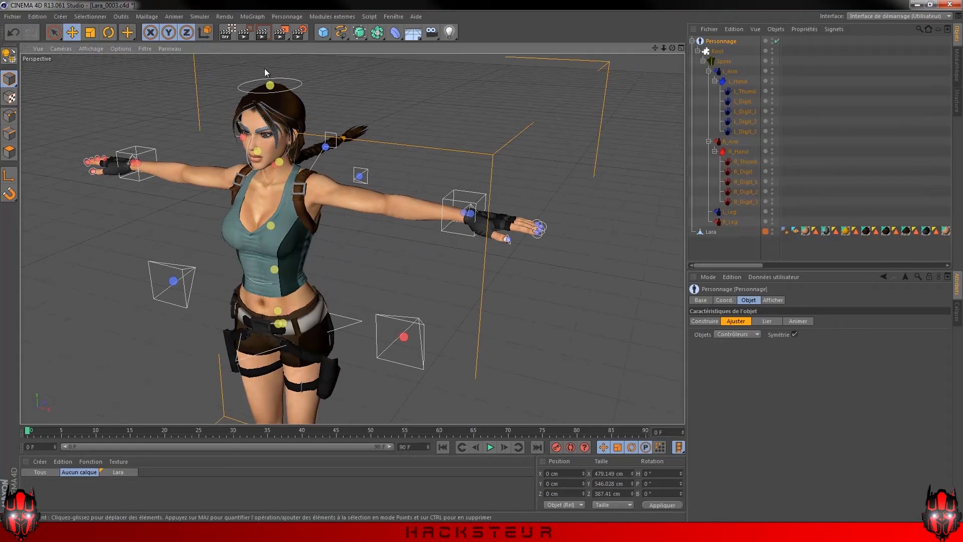
left_click(300, 82)
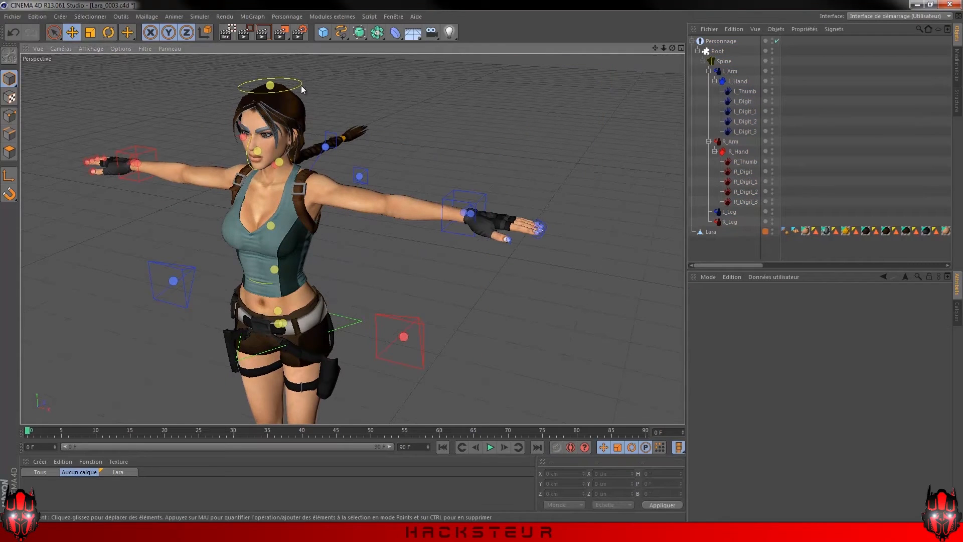
left_click(301, 86)
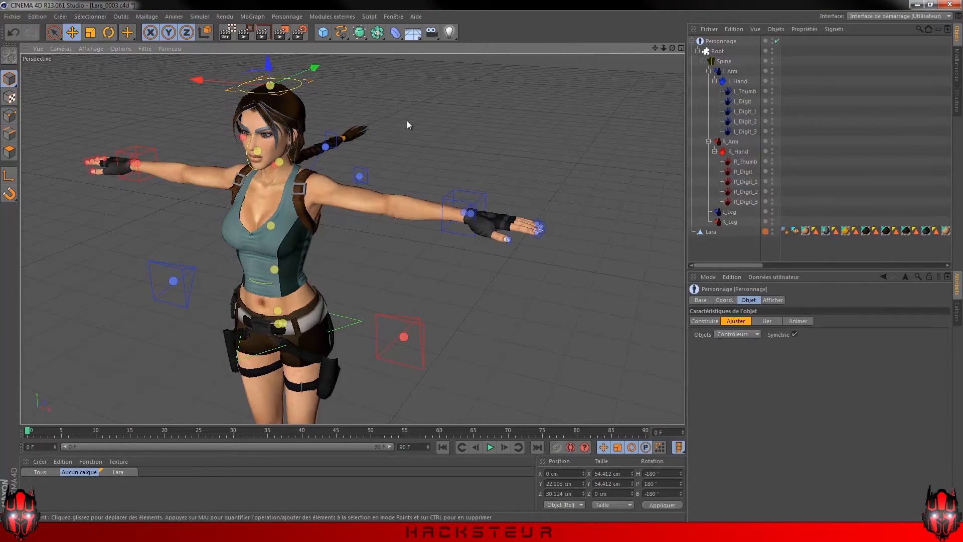
left_click(260, 150)
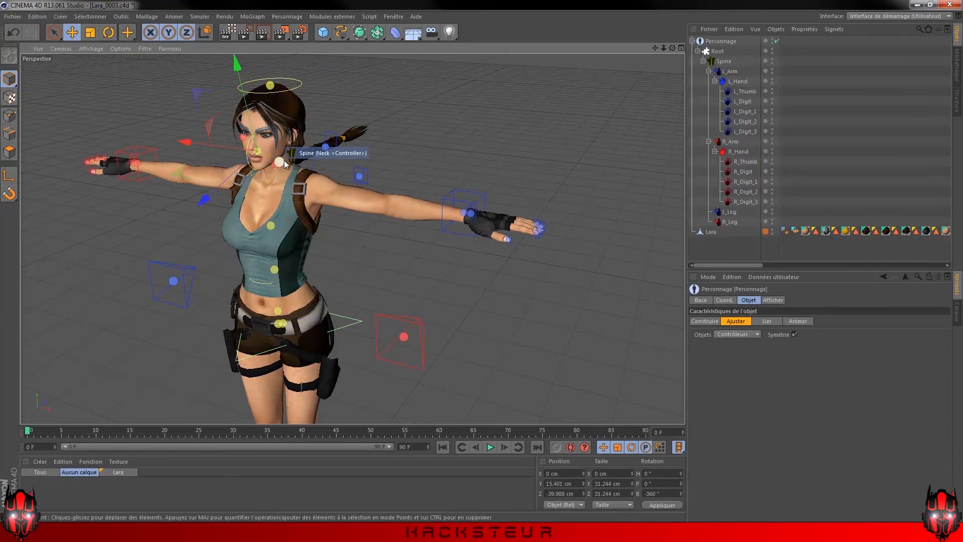
Scale up the Neck controller to about 45 cm so it surrounds the neck.
key("t")
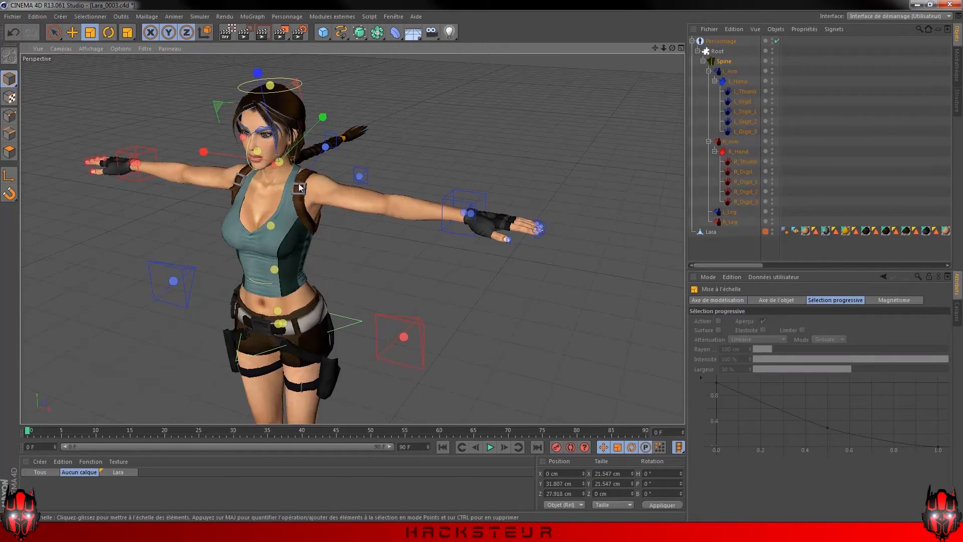
left_click_drag(261, 183, 420, 170)
left_click_drag(601, 152, 703, 151)
left_click_drag(269, 209, 297, 189, "alt")
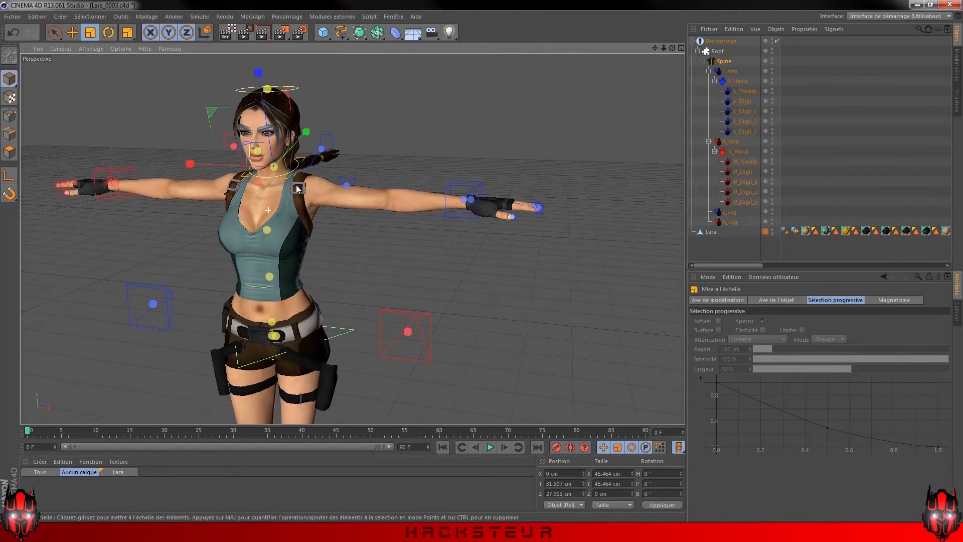
Scale up the chest controller so its ring extends well beyond the torso.
left_click(268, 230)
left_click_drag(316, 227, 199, 329)
left_click_drag(222, 279, 309, 225)
left_click(311, 227)
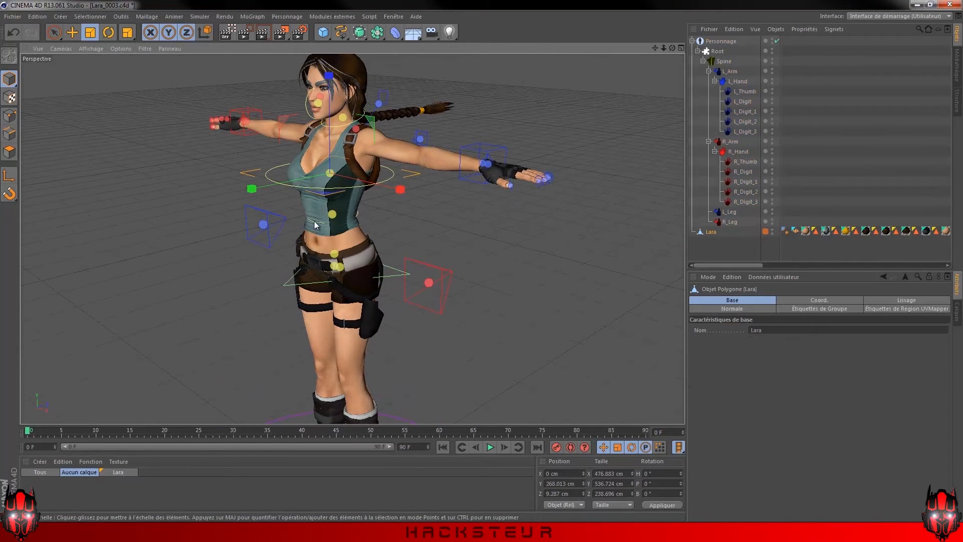
Scale up the spine controller below the chest to about 77 cm so it surrounds the abdomen.
left_click(419, 225)
left_click_drag(322, 222, 610, 289)
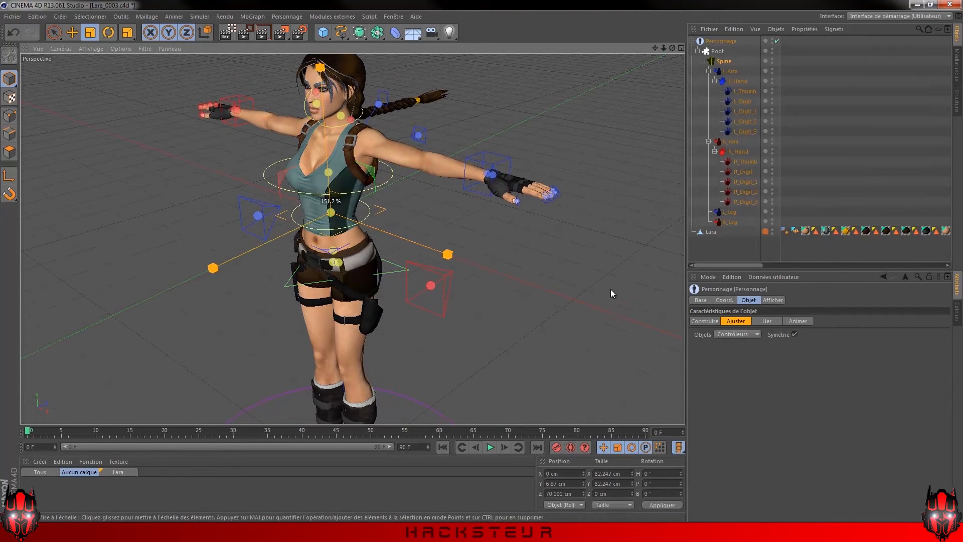
left_click_drag(456, 318, 319, 356, "alt")
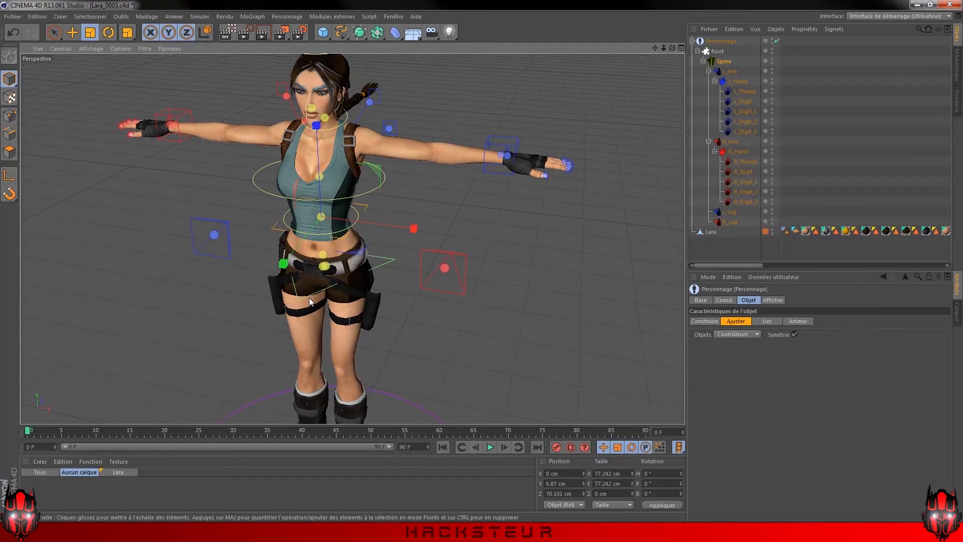
left_click_drag(325, 252, 315, 334, "alt")
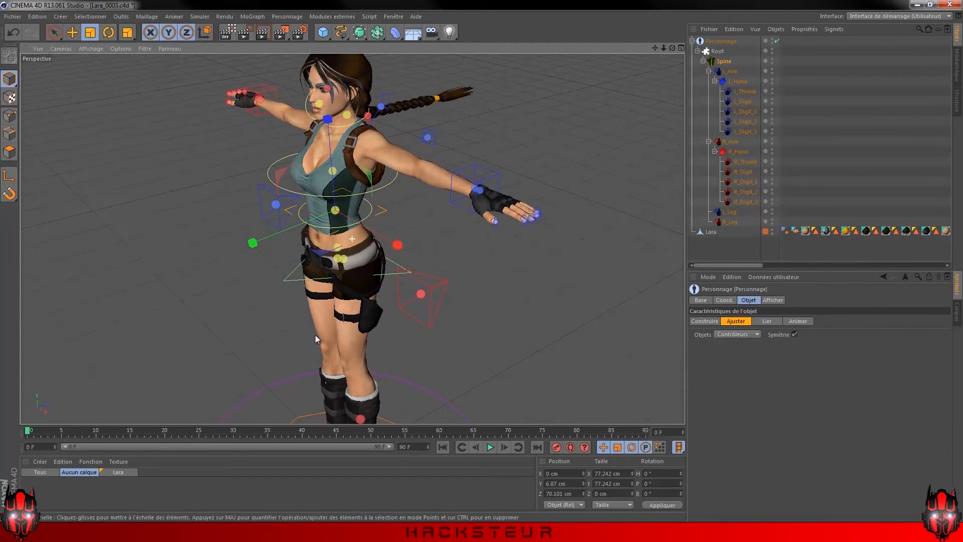
Scale up the spine controller just above FK_Pelvis to about 110 cm so it surrounds the belt.
right_click_drag(479, 175, 570, 292, "alt")
left_click_drag(569, 291, 587, 332, "alt")
left_click_drag(479, 359, 346, 341, "alt")
middle_click_drag(382, 285, 395, 390, "alt")
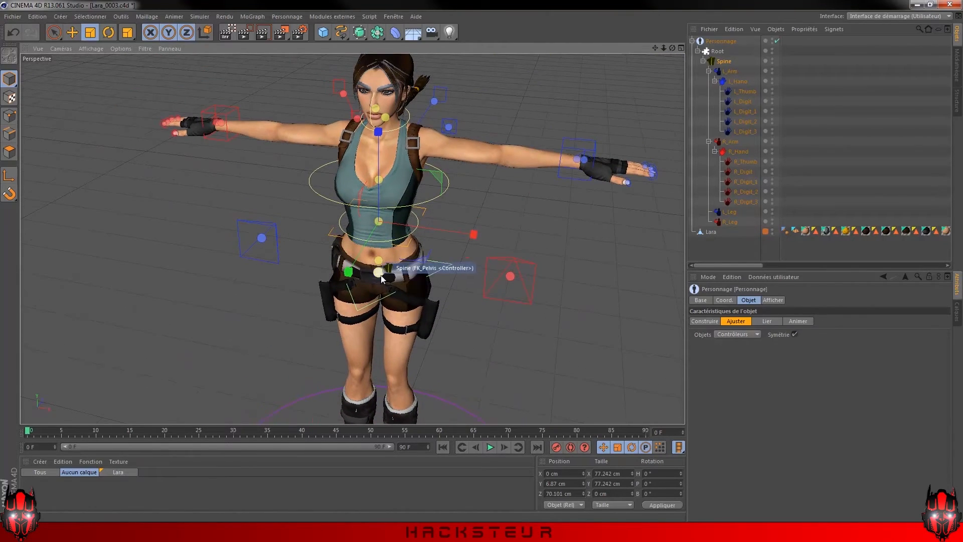
left_click_drag(378, 260, 531, 266)
left_click_drag(389, 326, 347, 239, "alt")
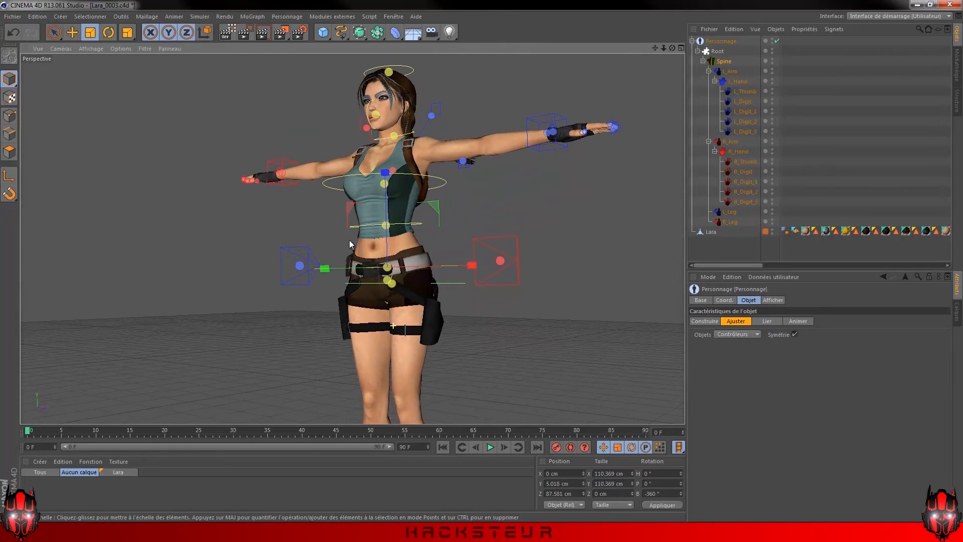
Enlarge the remaining pelvis controllers around the hips, the widest one to about 221 by 192 cm.
left_click_drag(384, 282, 481, 261)
left_click_drag(446, 321, 598, 350, "alt")
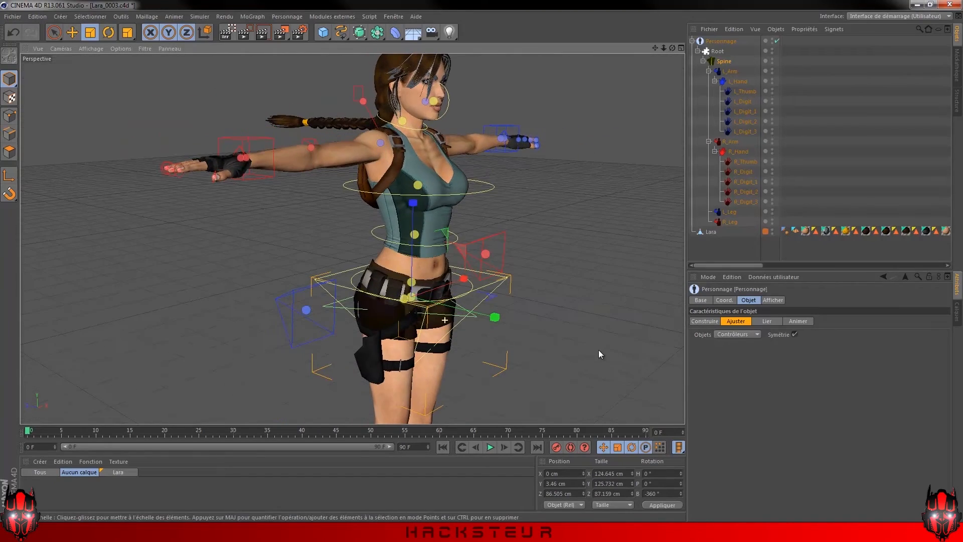
left_click(411, 297)
left_click_drag(460, 337, 481, 261, "alt")
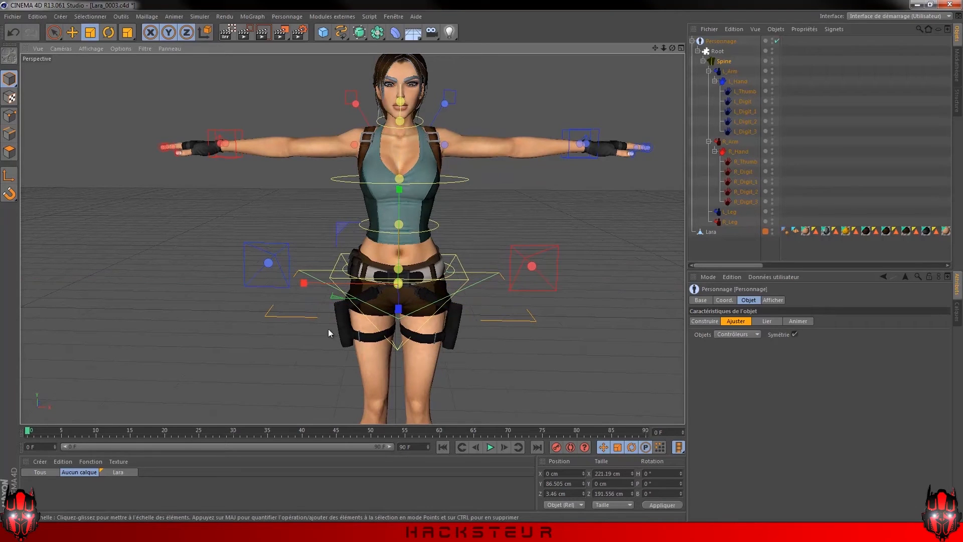
left_click_drag(456, 328, 430, 348, "alt")
scroll(430, 349, "down", 3)
middle_click_drag(376, 347, 354, 335, "alt")
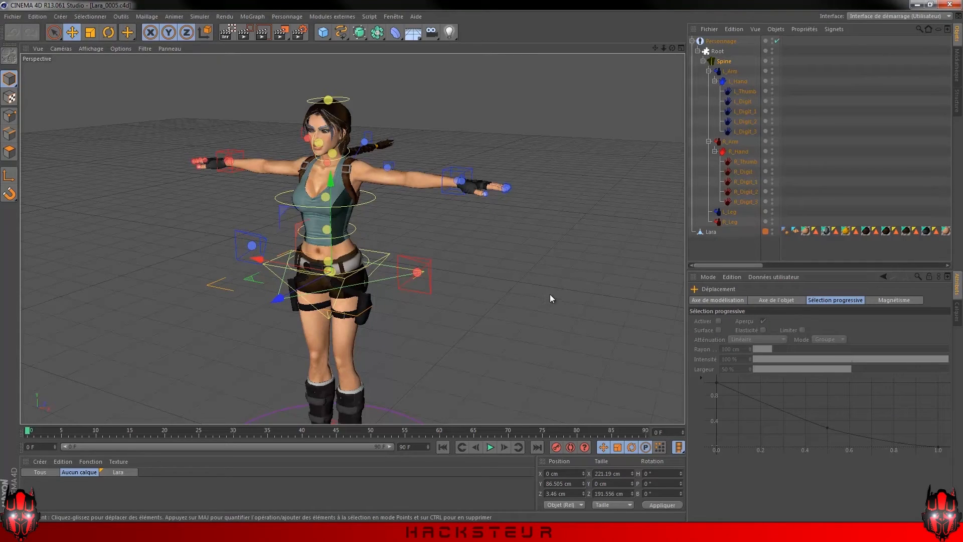
Switch the Personnage to Lier mode and bind the Lara mesh to the rig.
left_click(717, 43)
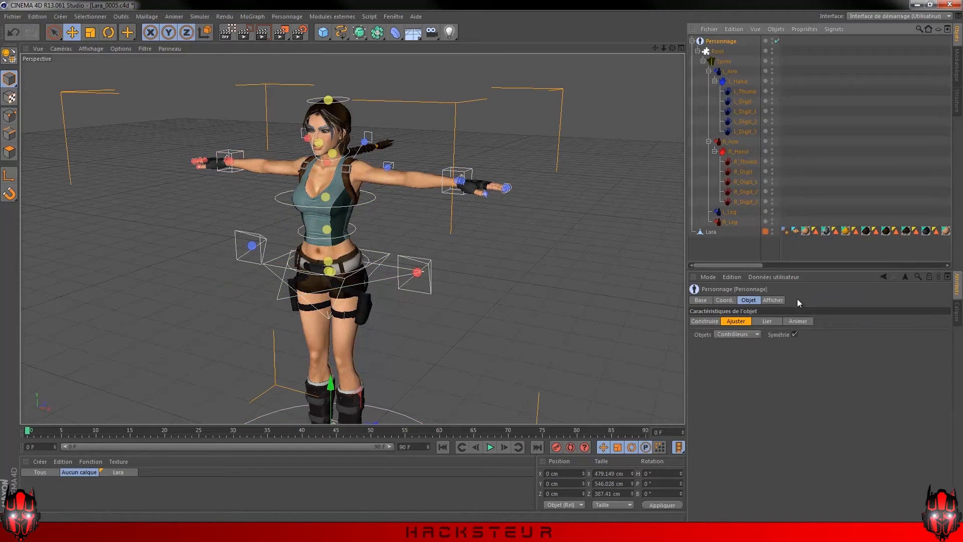
left_click(767, 321)
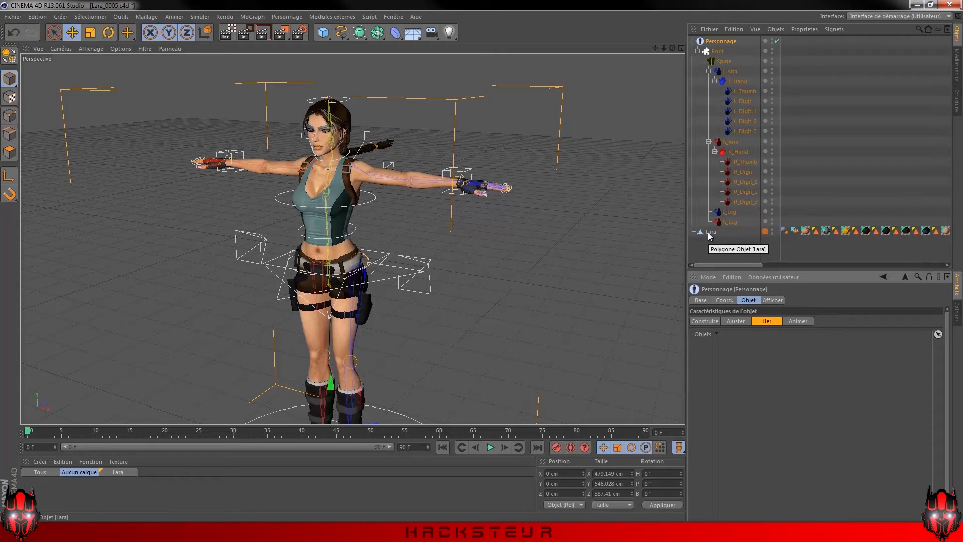
left_click_drag(711, 234, 751, 380)
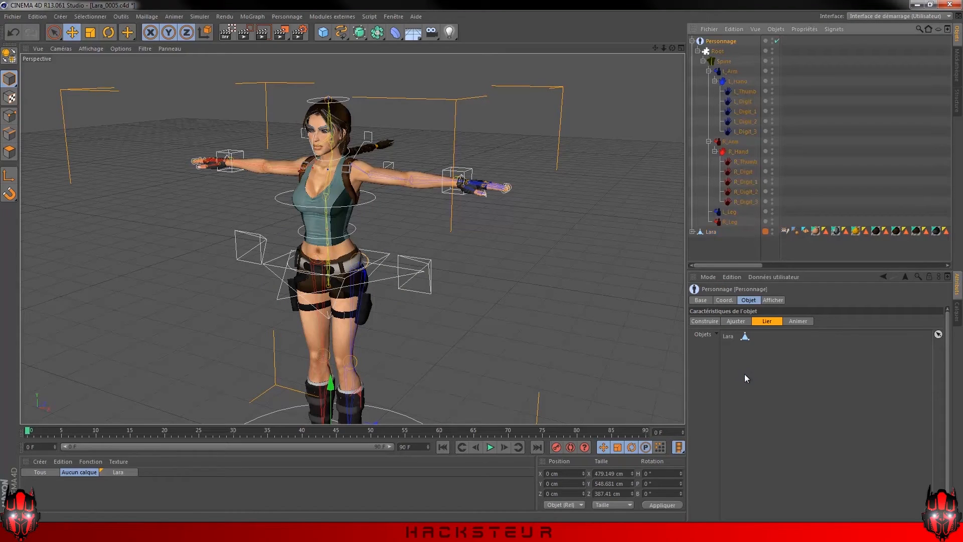
Open the Gestionnaire d'influences from Lara's influence tag and enlarge its window to show more of the joint list.
double_click(784, 230)
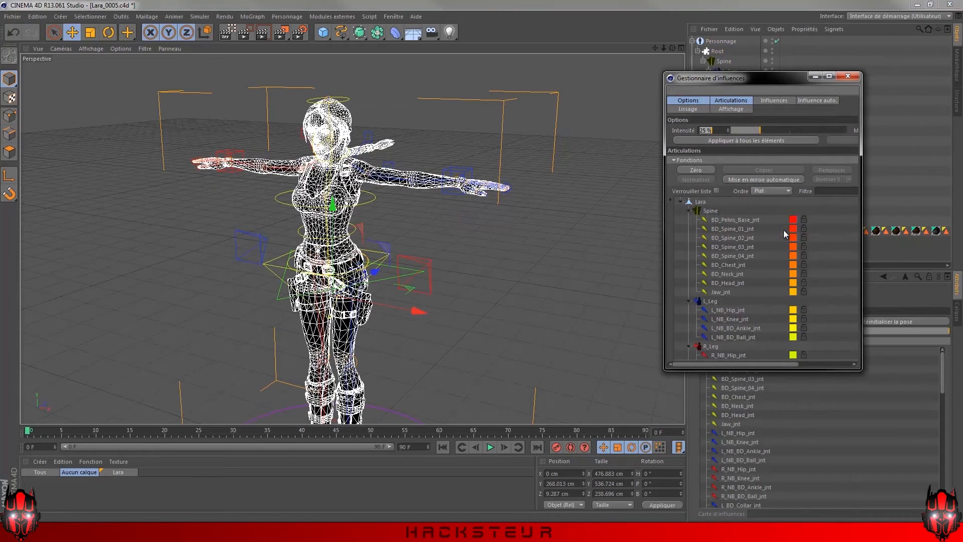
left_click_drag(862, 371, 922, 443)
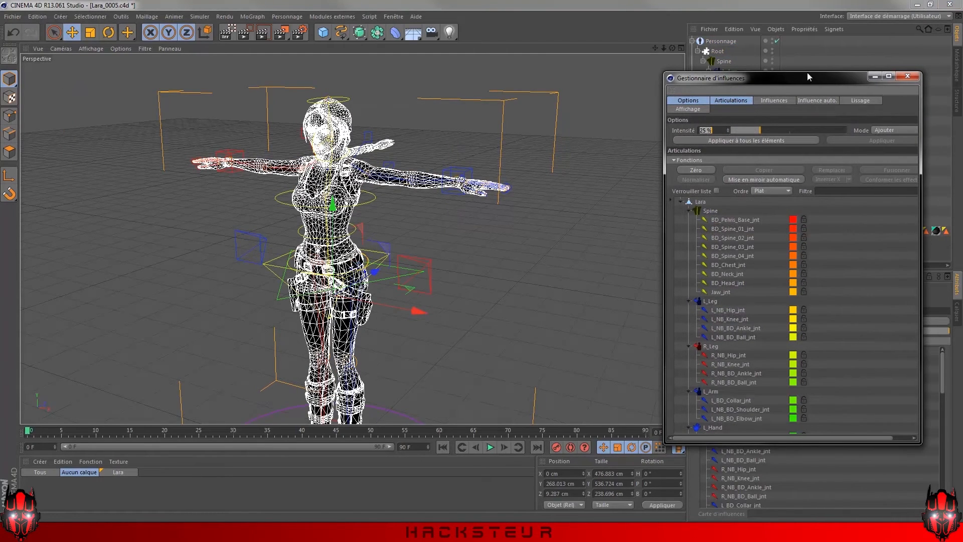
double_click(791, 73)
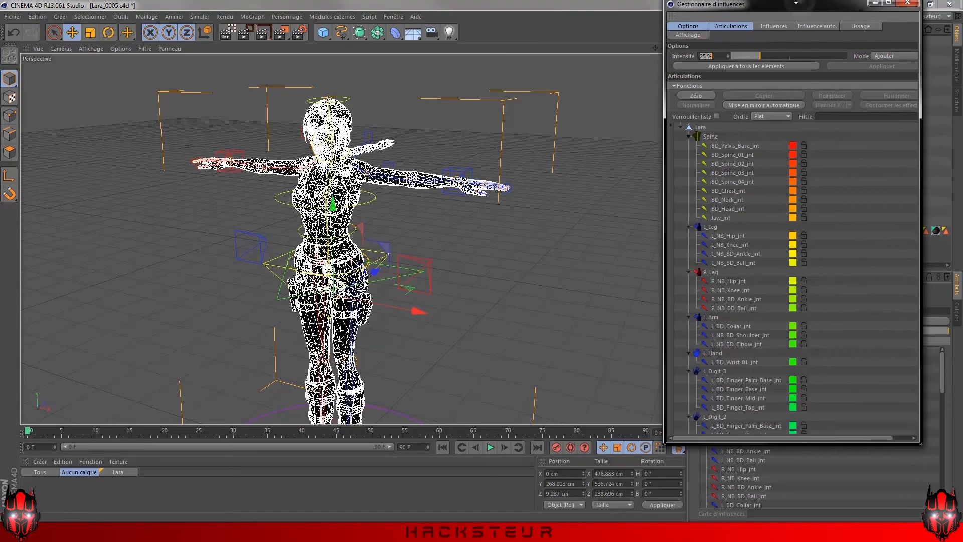
left_click_drag(921, 143, 957, 145)
Examine the influence areas of the spine, chest, leg and finger joints on the Lara mesh, and close the influence manager.
left_click(726, 145)
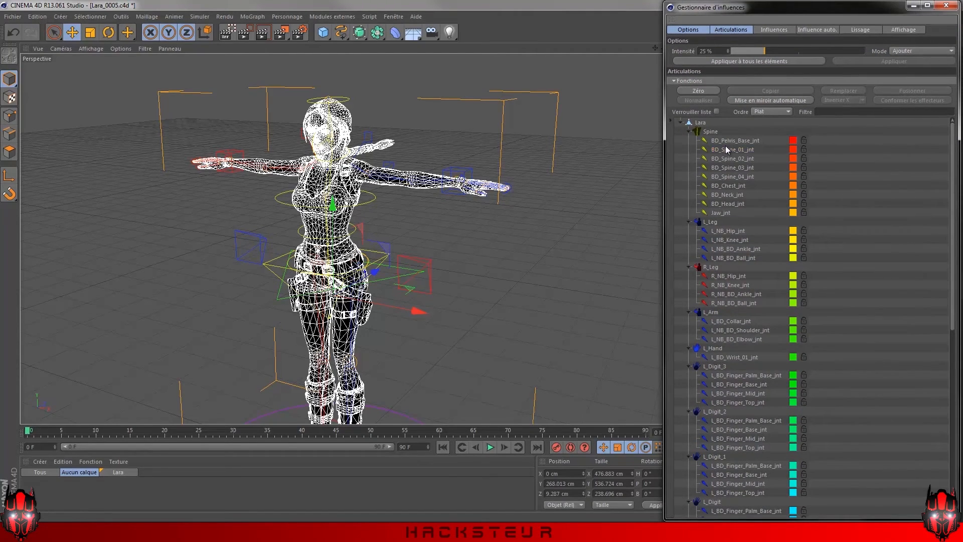
left_click(728, 185)
scroll(391, 125, "up", 3)
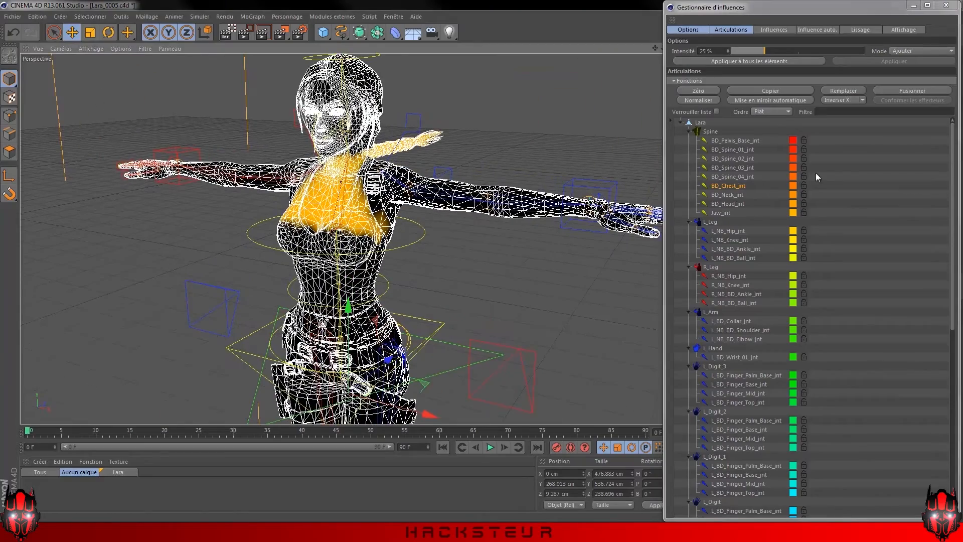
left_click(734, 303)
left_click(733, 176)
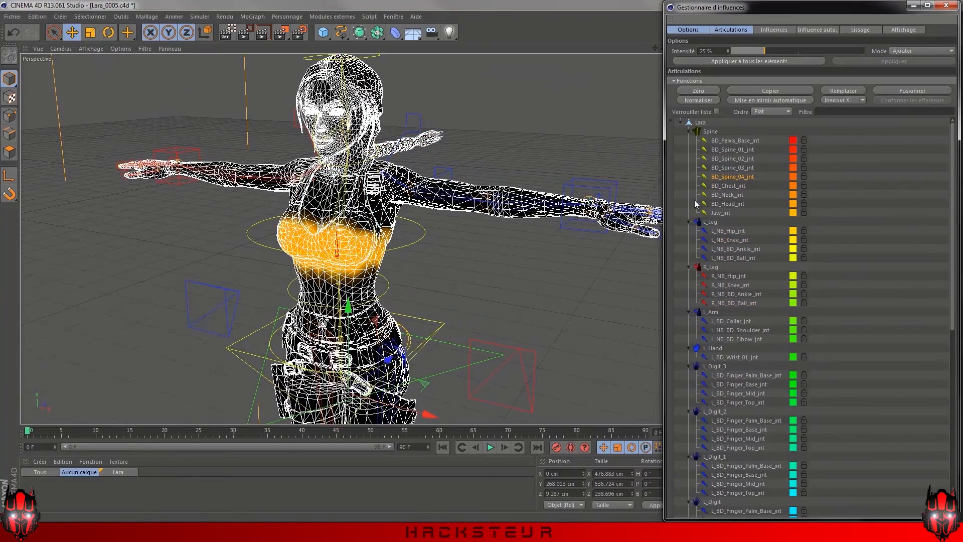
scroll(321, 191, "down", 5)
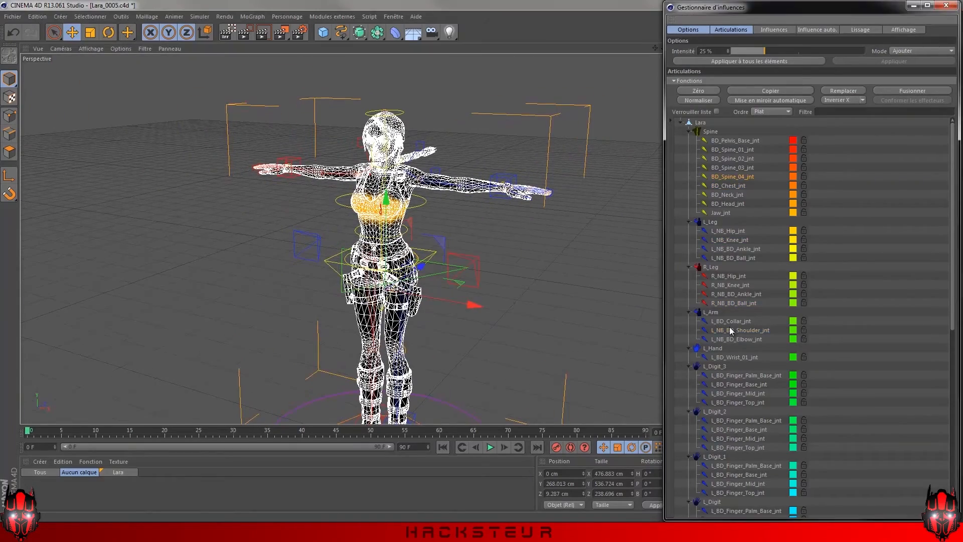
left_click(755, 385)
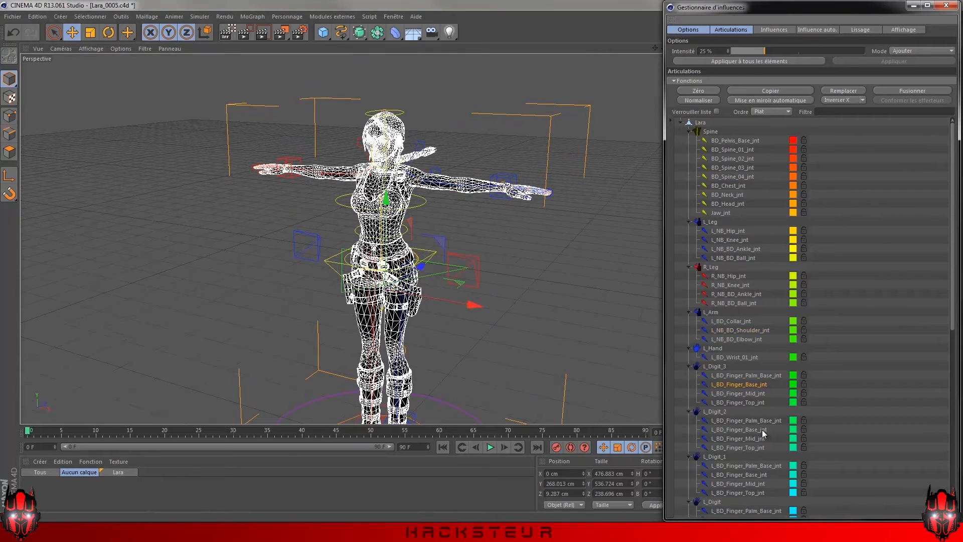
left_click(730, 239)
left_click(728, 186)
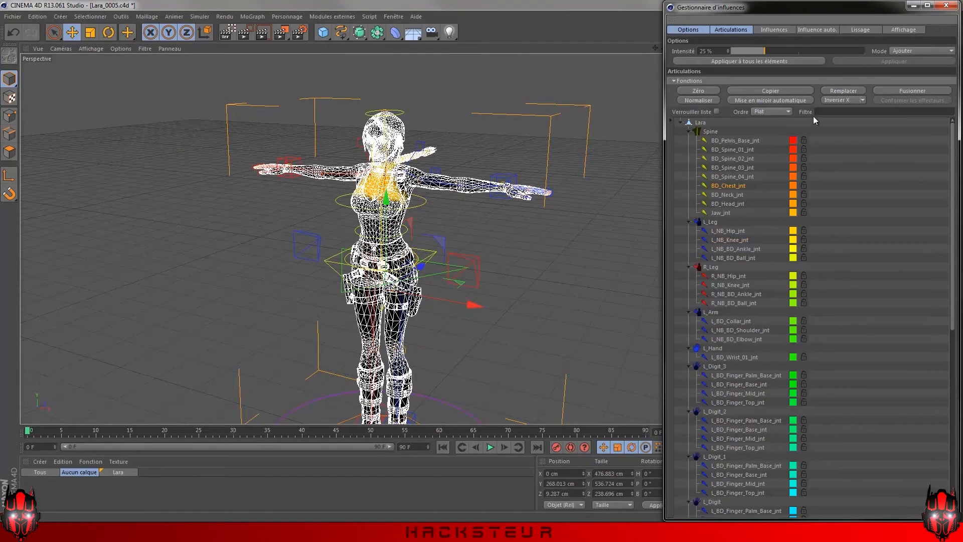
left_click(946, 5)
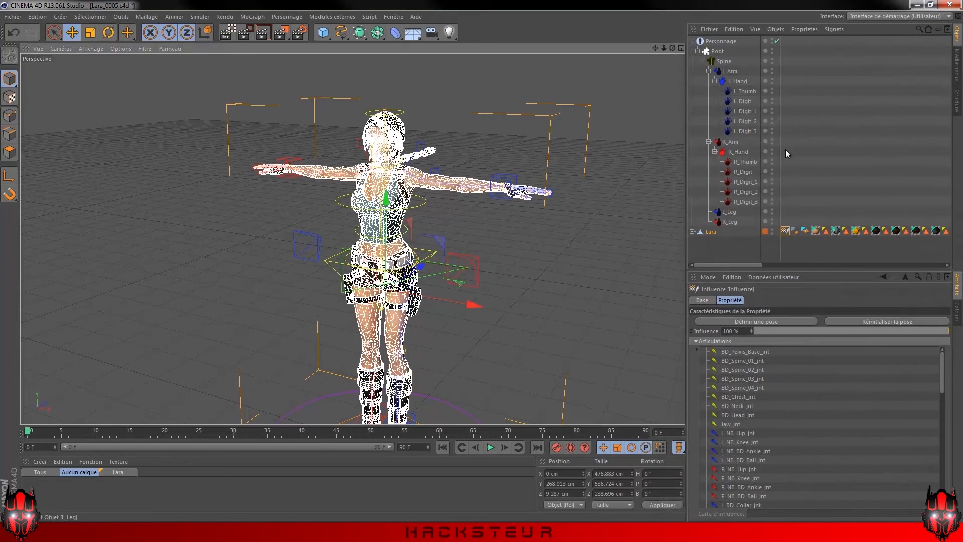
Switch the Personnage to Animer mode and display its Contrôles settings.
left_click(721, 41)
left_click(799, 321)
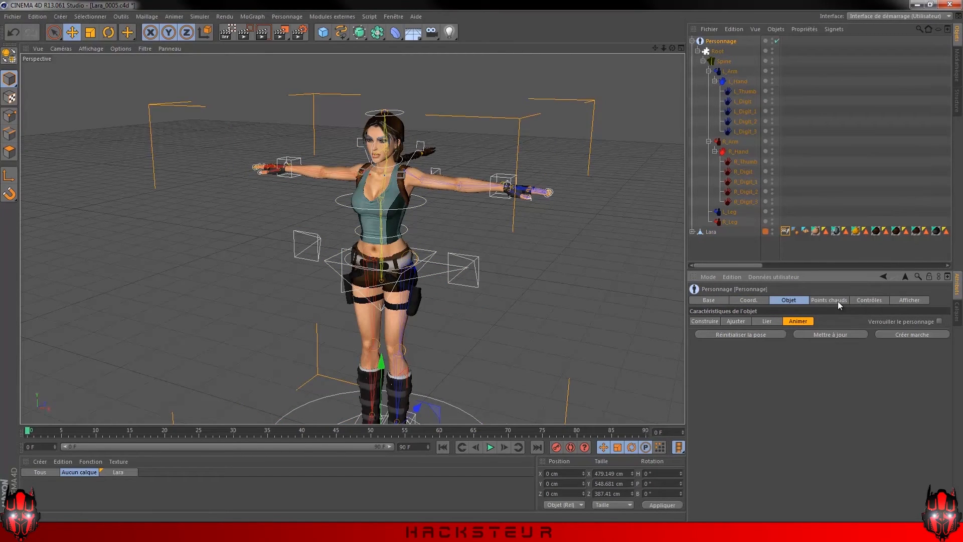
left_click(861, 299)
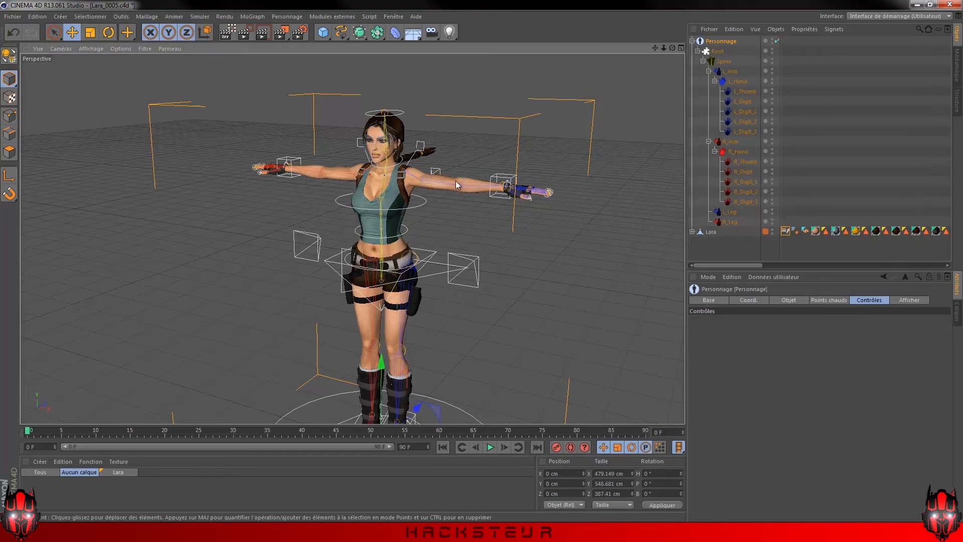
View the available controls of L_Arm, L_Thumb and L_Digit by selecting each in turn.
scroll(502, 166, "up", 3)
left_click(620, 191)
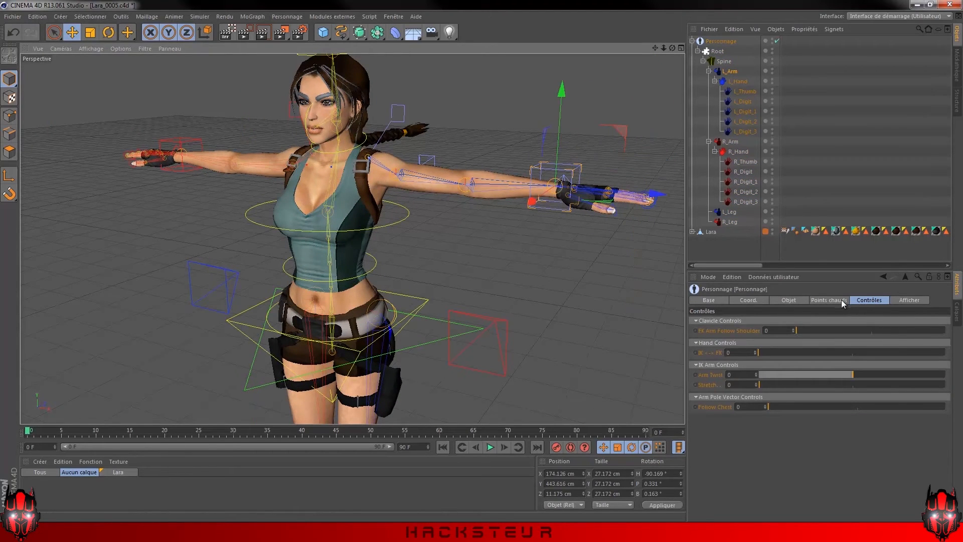
left_click(745, 91)
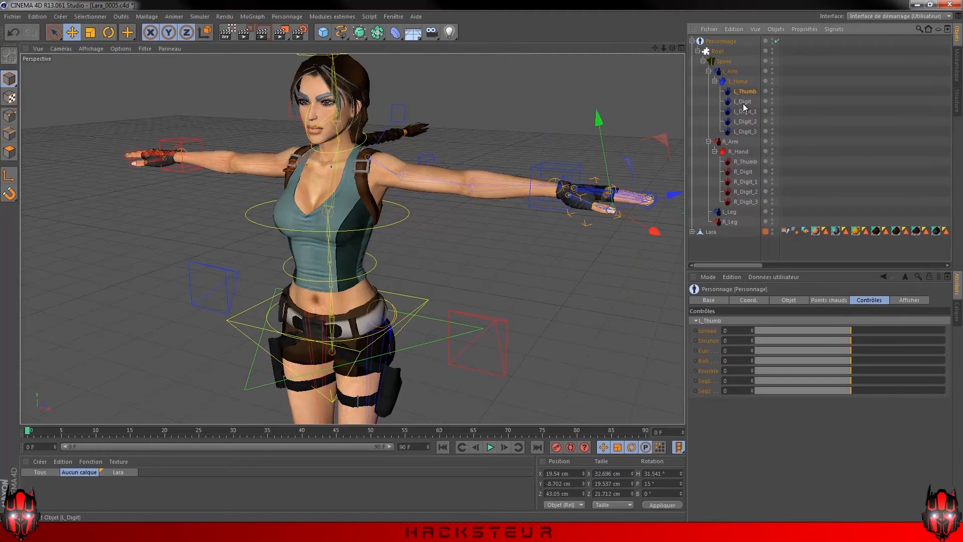
scroll(643, 174, "up", 6)
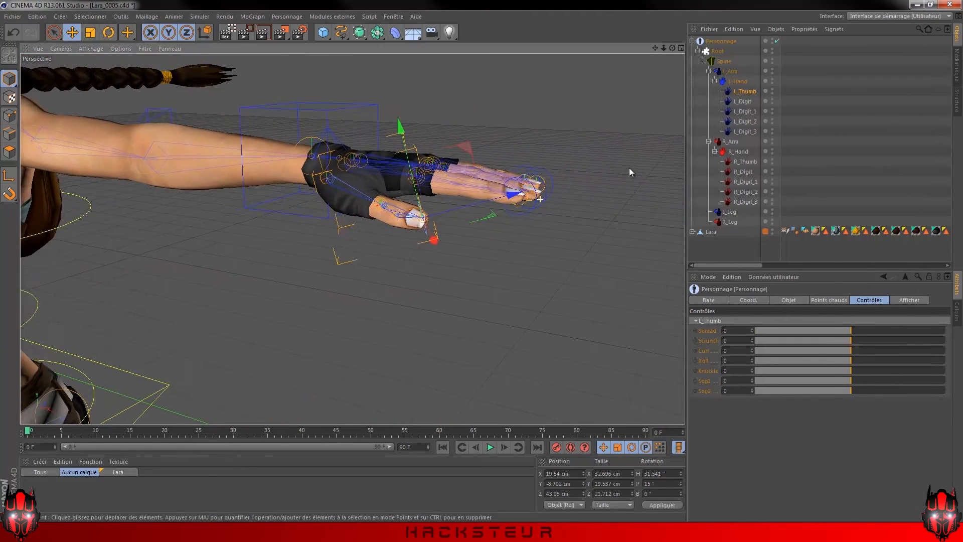
left_click(534, 213)
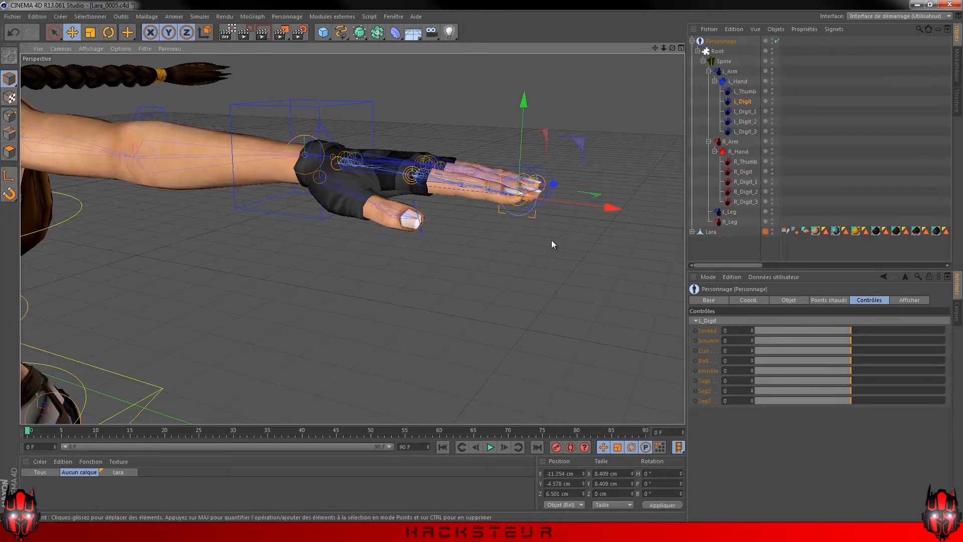
Try the L_Digit curl control on the left hand and undo the change.
left_click_drag(531, 177, 562, 190, "alt")
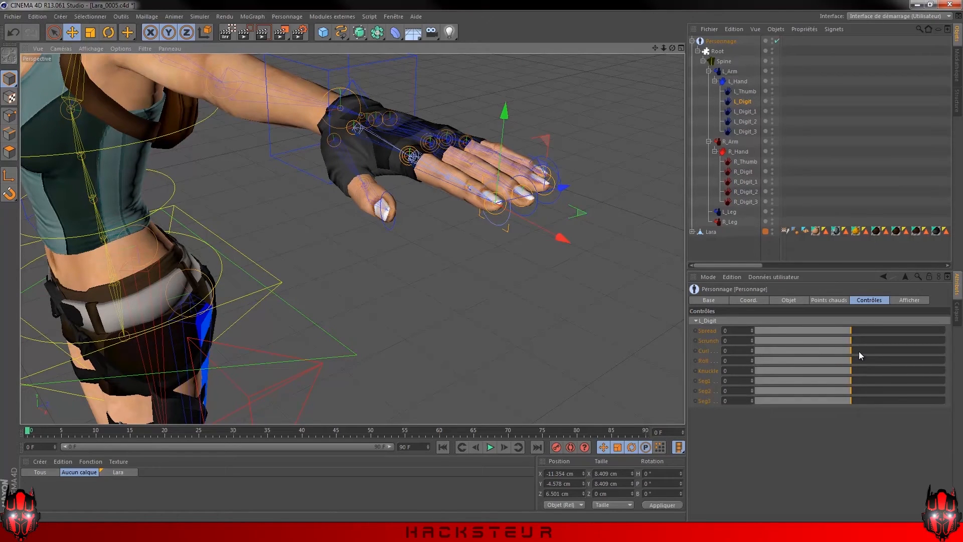
mouse_move(851, 351)
left_mouse_down()
mouse_move(866, 350)
mouse_move(800, 342)
mouse_move(850, 343)
left_mouse_up()
left_click(13, 32)
Try bending the L_Digit_3 finger with its control sliders, including Seg1 at 30, and undo the changes.
left_click_drag(467, 303, 284, 252, "alt")
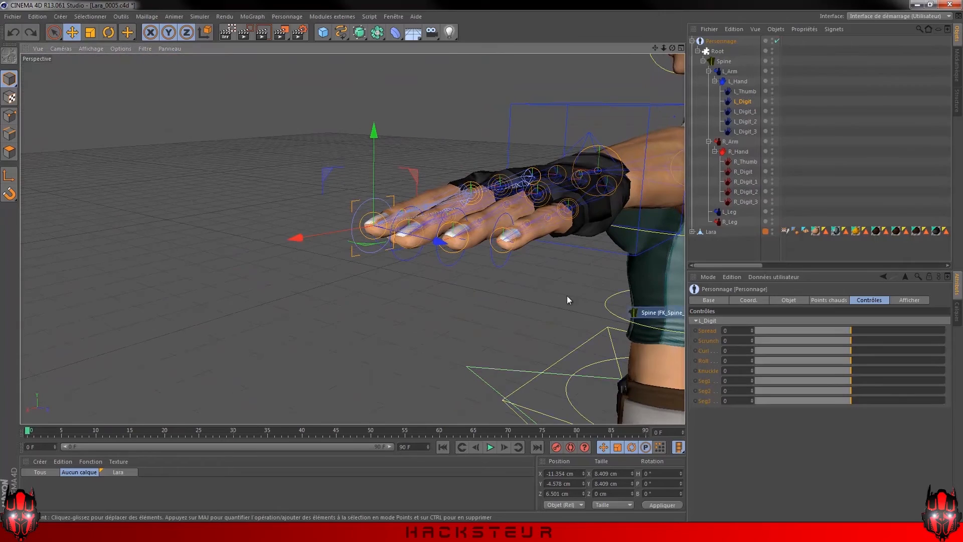
left_click(504, 242)
left_click_drag(485, 306, 553, 302, "alt")
mouse_move(861, 359)
left_mouse_down()
mouse_move(829, 367)
mouse_move(889, 363)
mouse_move(818, 377)
mouse_move(869, 375)
left_mouse_up()
left_click(13, 33)
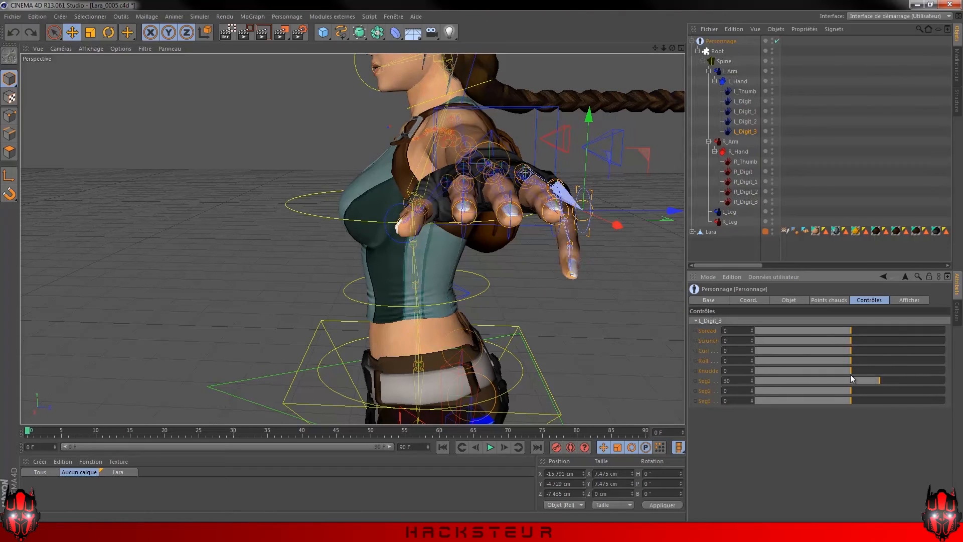
key("ctrl+z")
View the available controls of R_Digit_1 and Spine by selecting each in turn.
left_click_drag(352, 216, 486, 269, "alt")
scroll(486, 267, "down", 3)
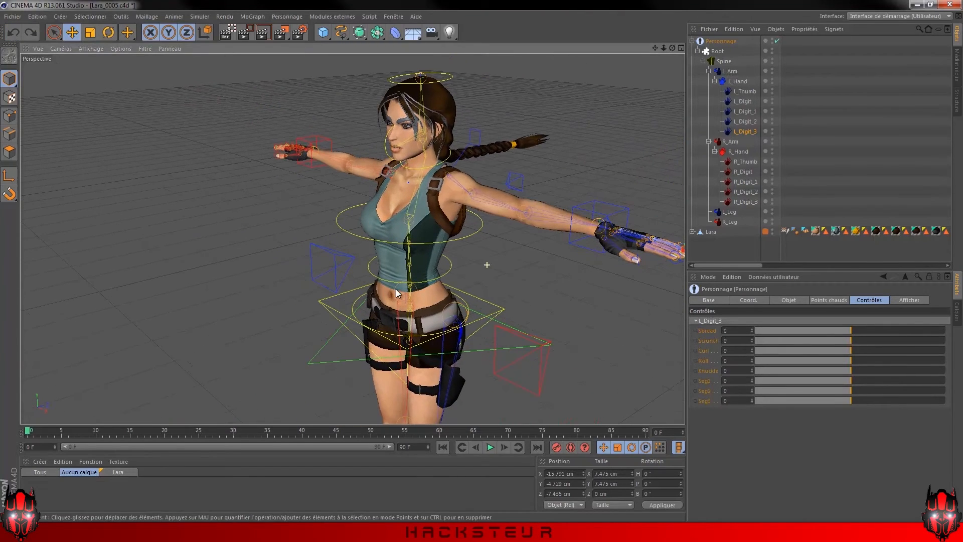
left_click(415, 168)
left_click(739, 181)
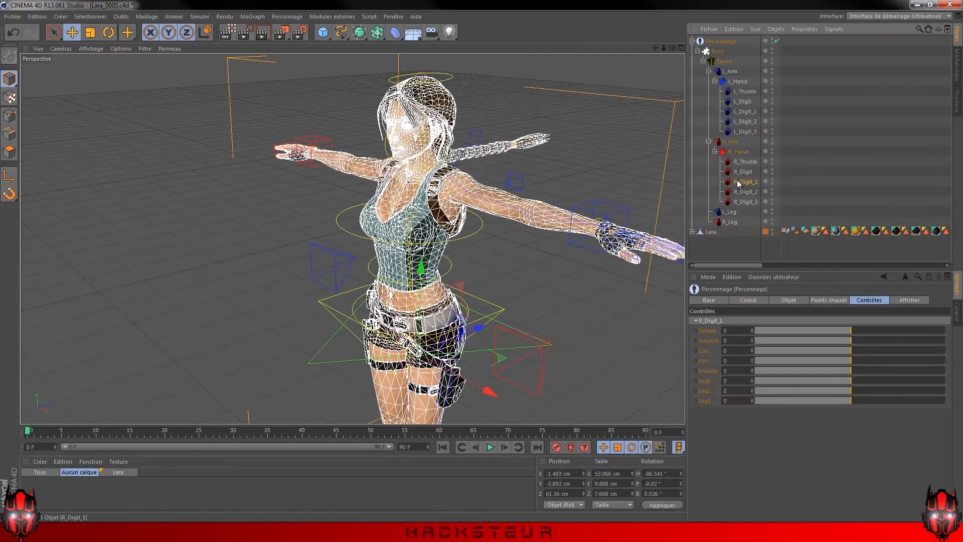
left_click(724, 60)
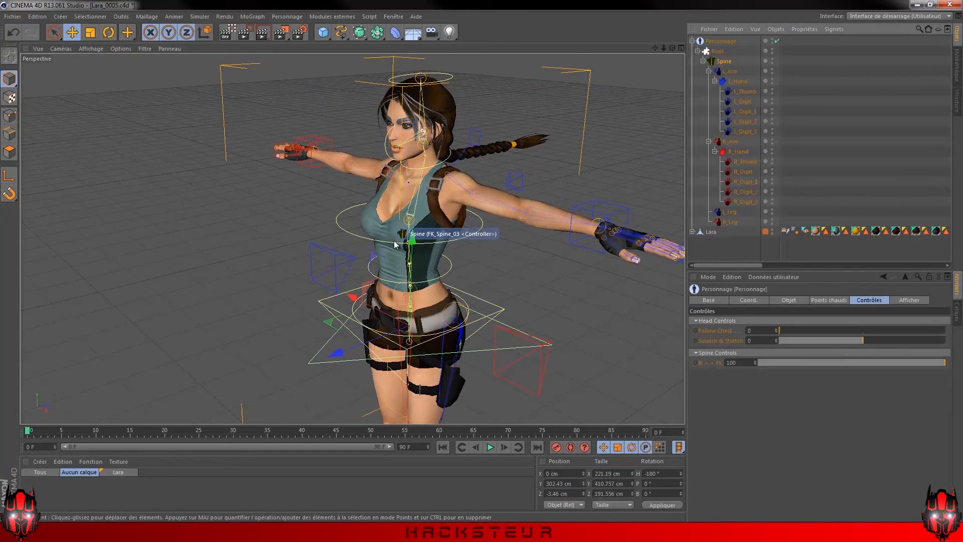
Try the L_Collar controller and the L_Arm controller behind the shoulder, and undo the change.
scroll(411, 161, "up", 2)
left_click(436, 74)
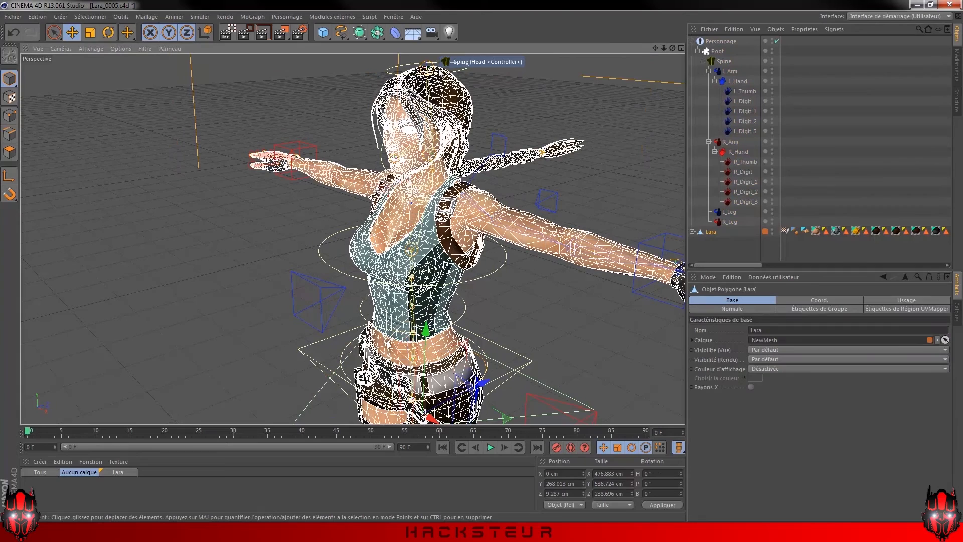
left_click(506, 140)
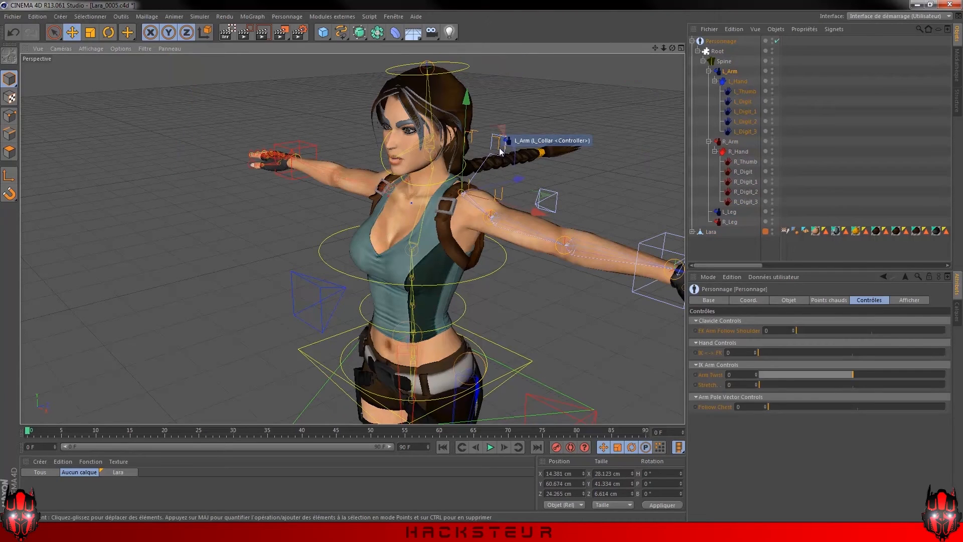
left_click(538, 202)
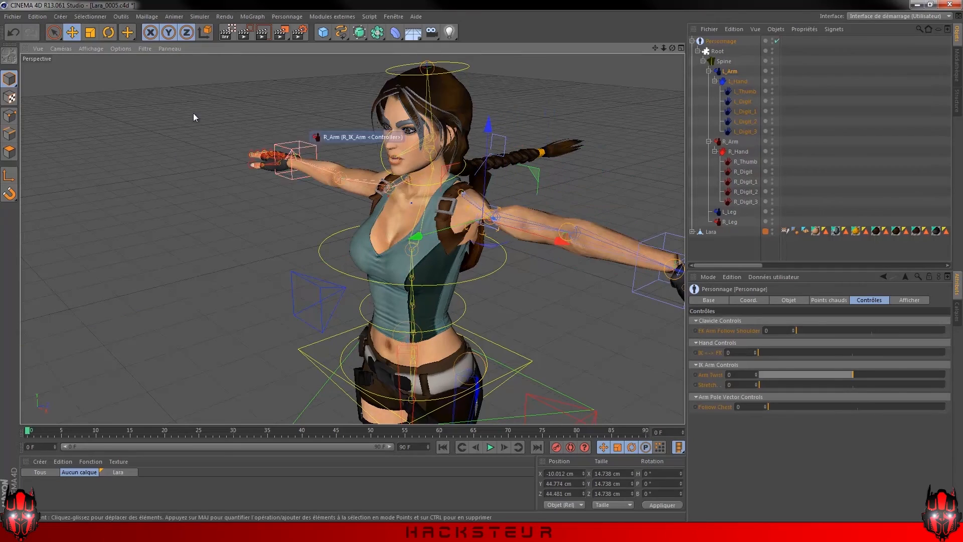
left_click(13, 33)
Try rotating a spine controller on the torso and undo the rotation.
left_click_drag(330, 245, 395, 247, "alt")
left_click(412, 259)
left_click_drag(473, 280, 366, 240, "alt")
key("r")
key("ctrl+z")
Select the left foot controller, try moving the L_Leg knee controller, and undo the move.
scroll(444, 277, "down", 3)
scroll(444, 361, "down", 2)
left_click_drag(445, 360, 427, 399, "alt")
left_click(426, 400)
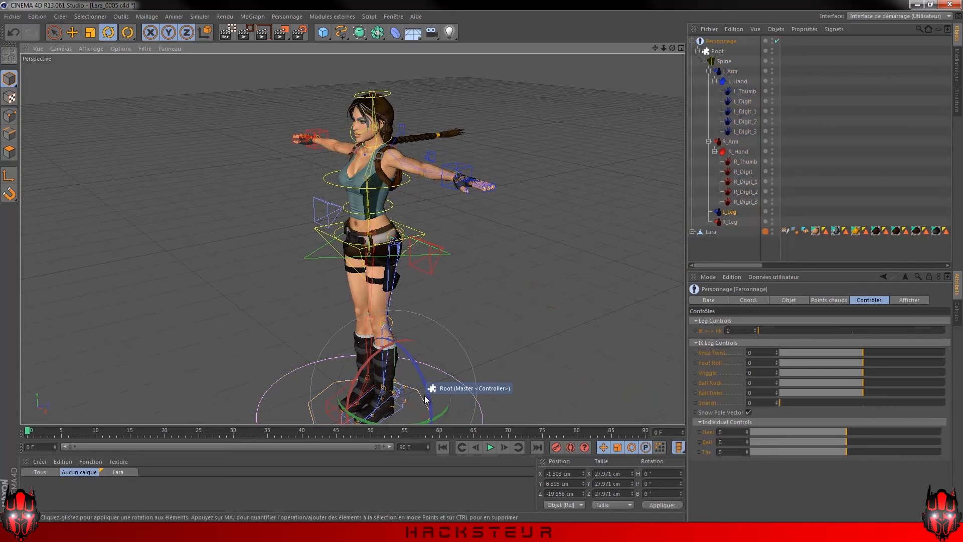
key("e")
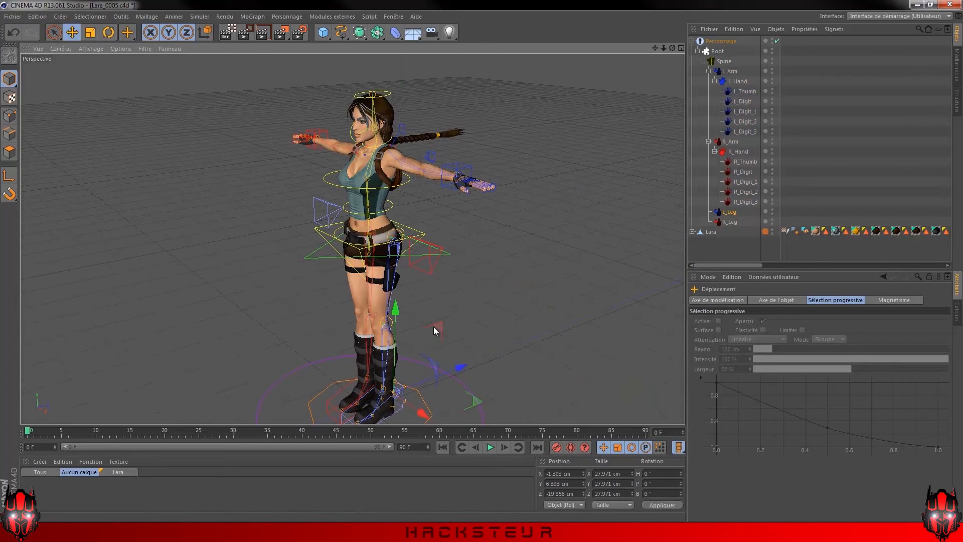
left_click(388, 325)
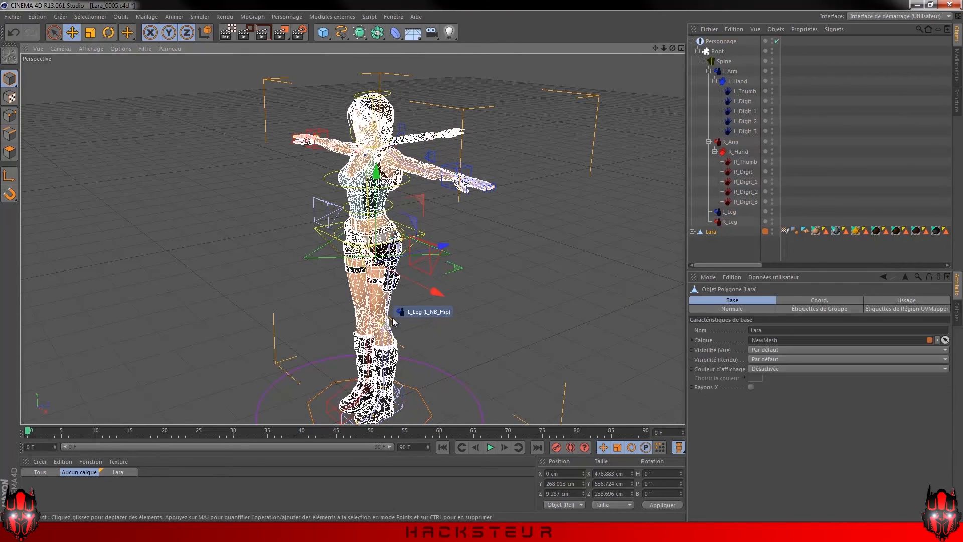
mouse_move(341, 335)
left_mouse_down()
mouse_move(293, 336)
mouse_move(346, 335)
mouse_move(324, 339)
left_mouse_up()
left_click(16, 29)
Inspect the L_Leg hip and pole vector controllers and the R_IK_Leg foot controller by selecting each in turn.
scroll(347, 291, "up", 4)
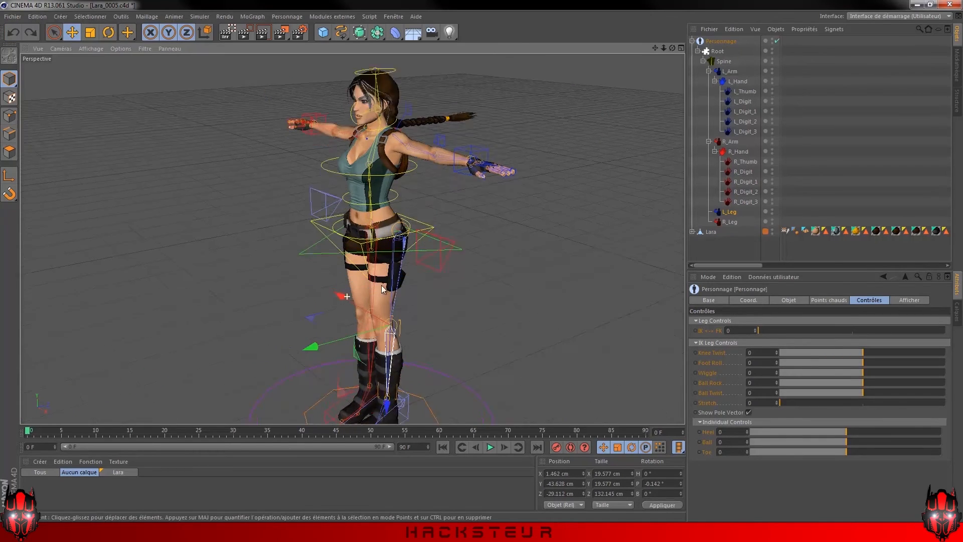
left_click(430, 205)
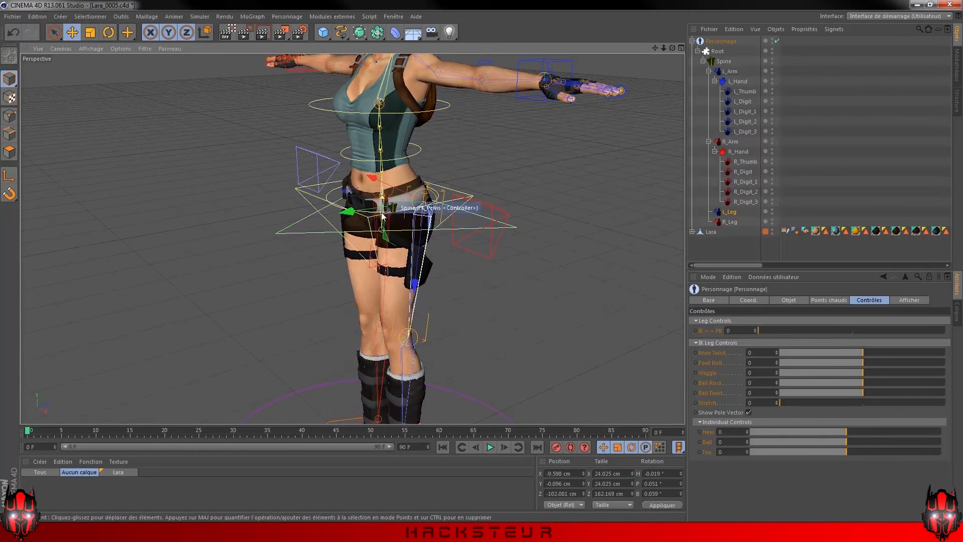
scroll(437, 333, "down", 4)
left_click_drag(374, 297, 291, 266, "alt")
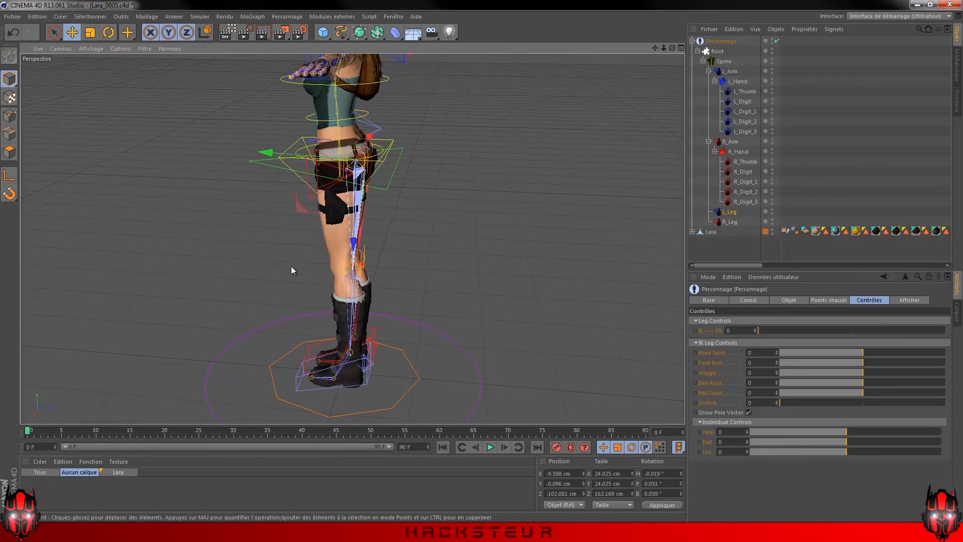
left_click_drag(344, 233, 553, 276, "alt")
left_click(232, 156)
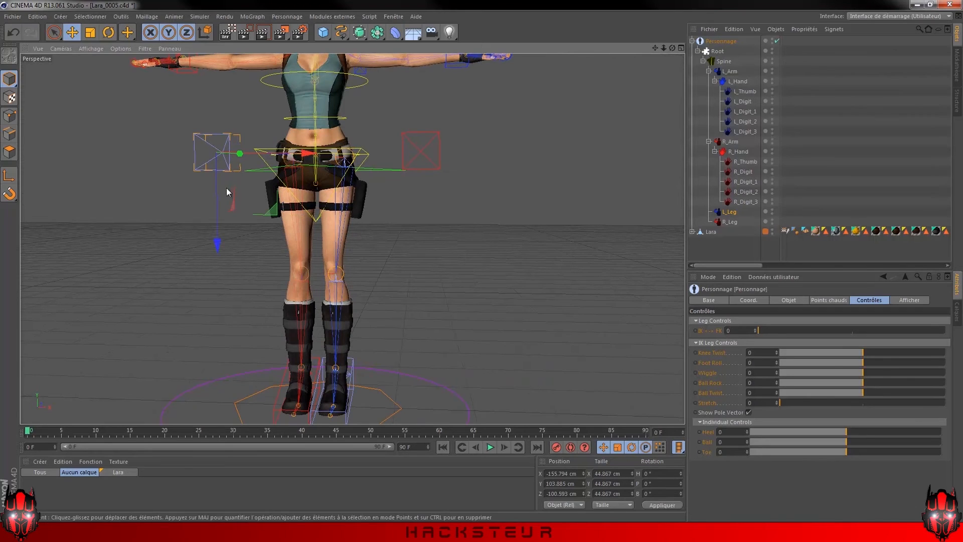
left_click(292, 396)
left_click_drag(292, 396, 290, 305, "alt")
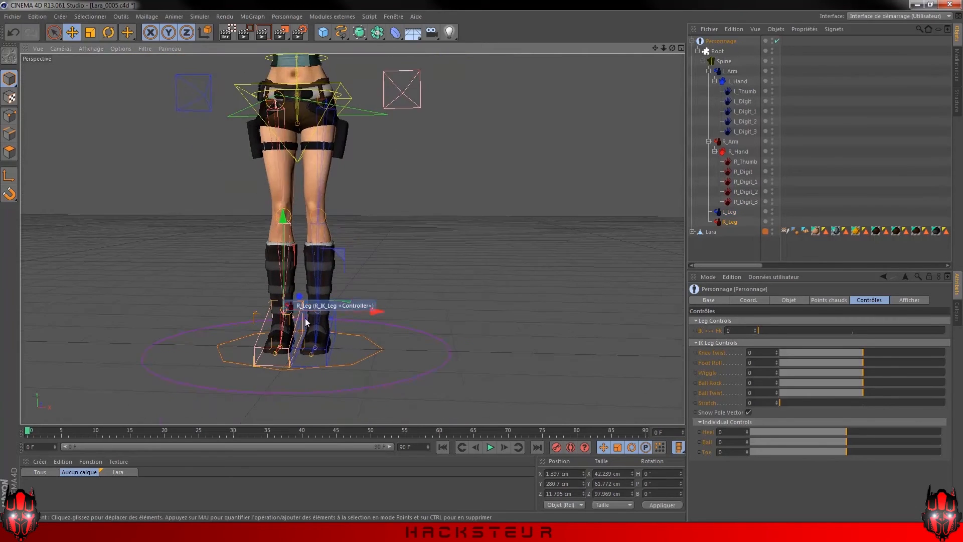
Try moving the R_IK_Leg controller of the right foot.
left_click_drag(275, 362, 369, 291, "alt")
left_click_drag(372, 279, 389, 301)
left_click_drag(314, 228, 372, 335, "alt")
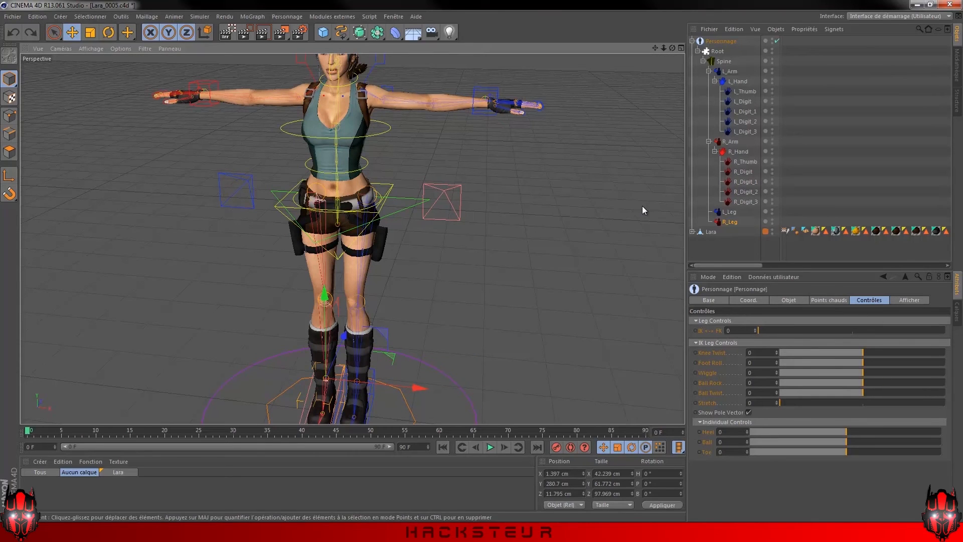
Create a walk cycle for the Personnage with Créer marche from its object properties.
right_click_drag(455, 243, 388, 273, "alt")
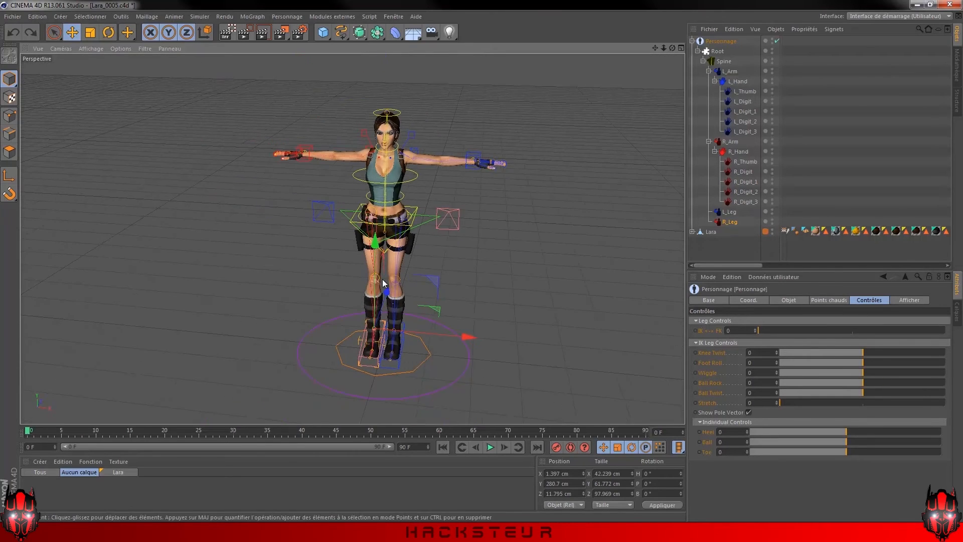
middle_click_drag(389, 276, 348, 276, "alt")
left_click(788, 300)
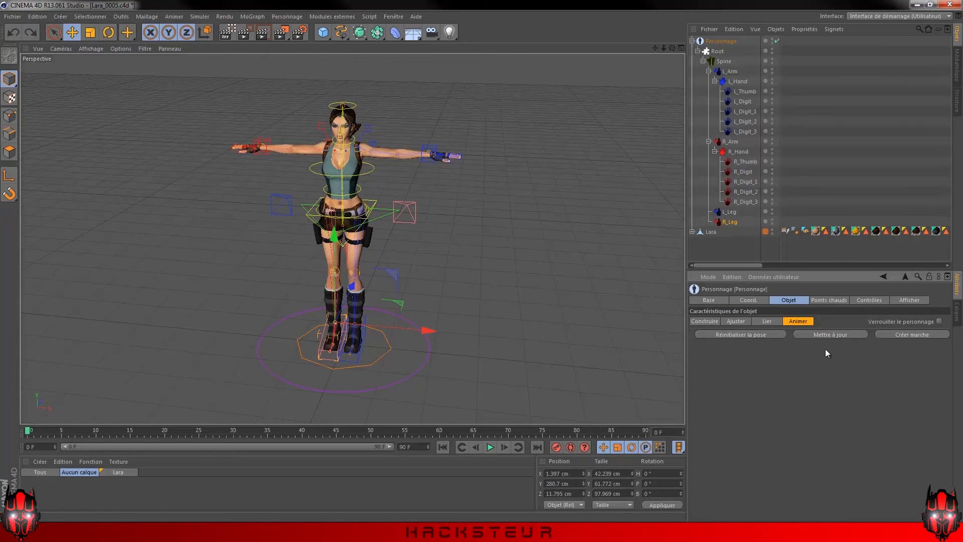
left_click_drag(438, 276, 438, 267, "alt")
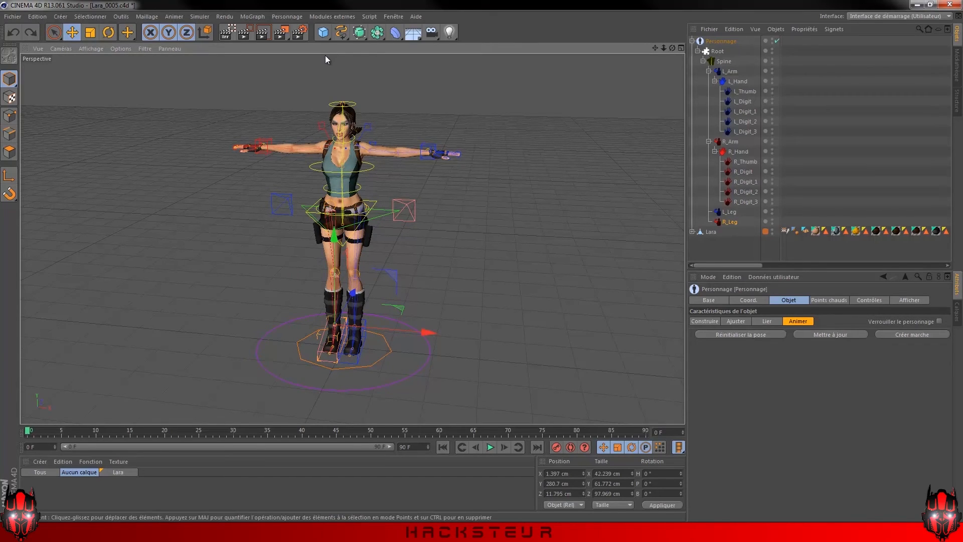
left_click(899, 335)
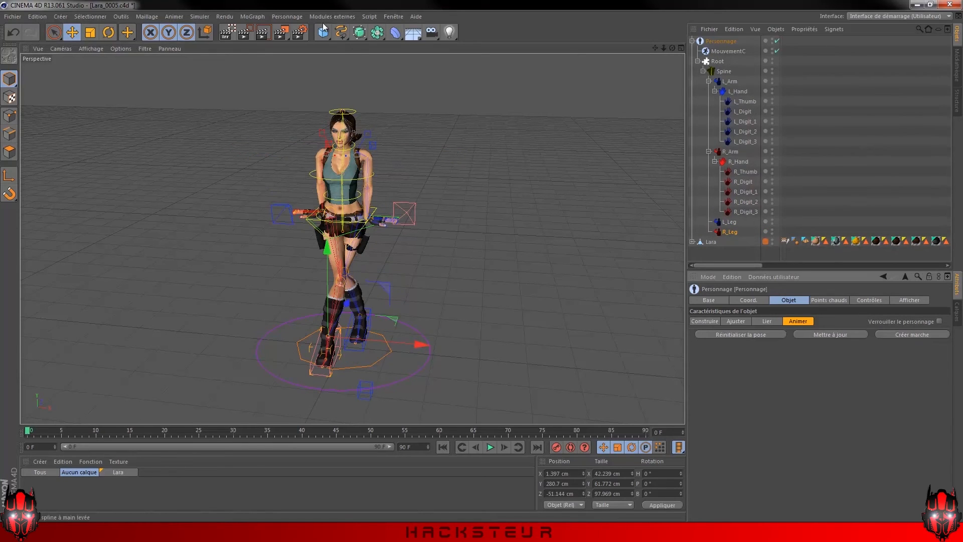
Play the walk animation and watch Lara's motion from another angle.
left_click(294, 20)
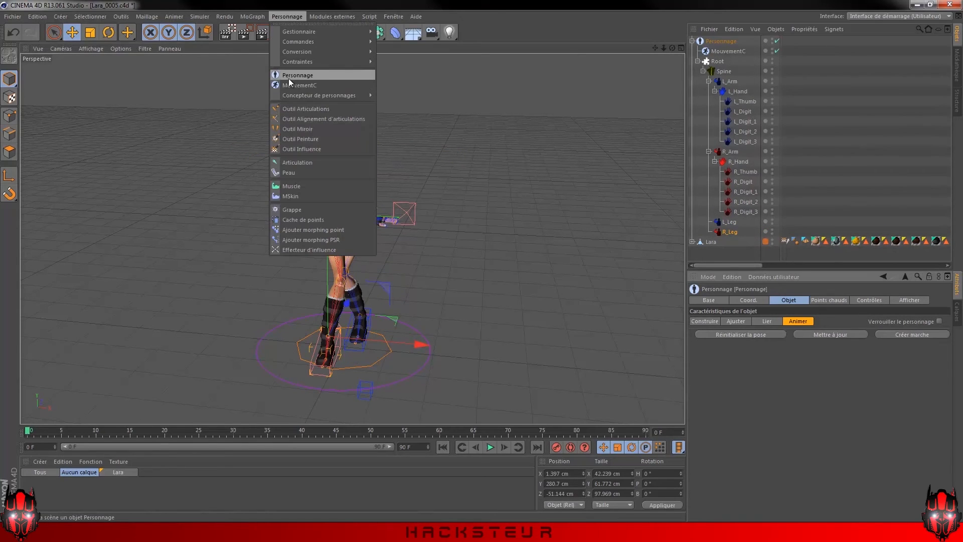
left_click(361, 3)
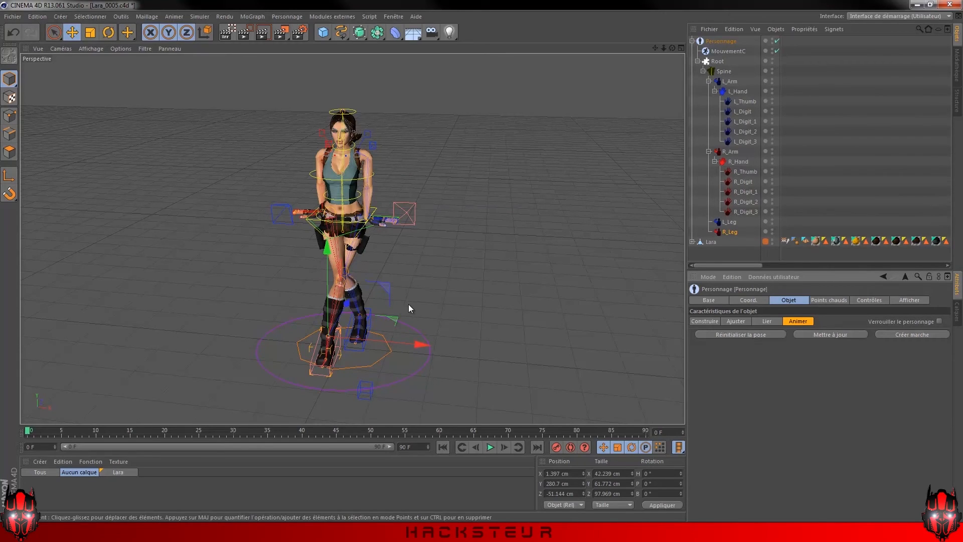
left_click(494, 448)
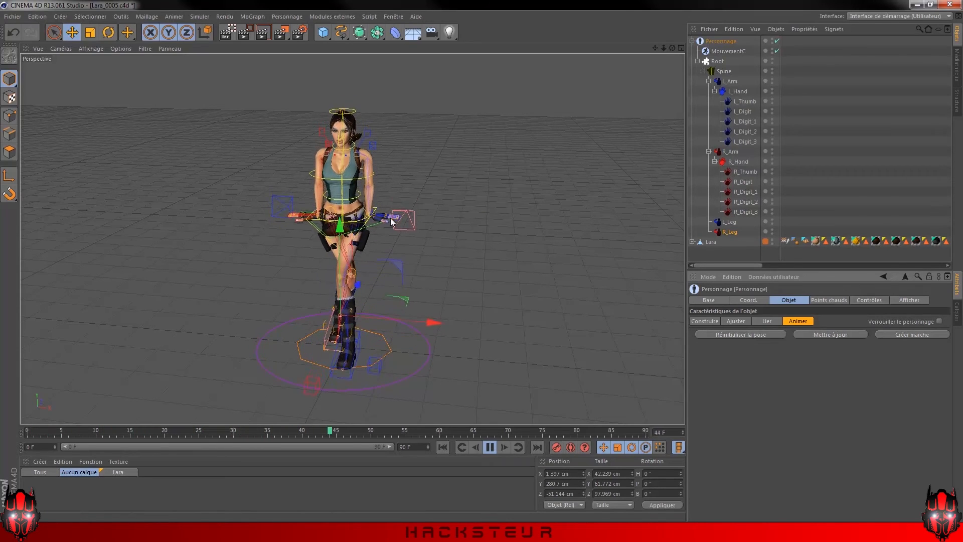
left_click_drag(409, 236, 358, 288, "alt")
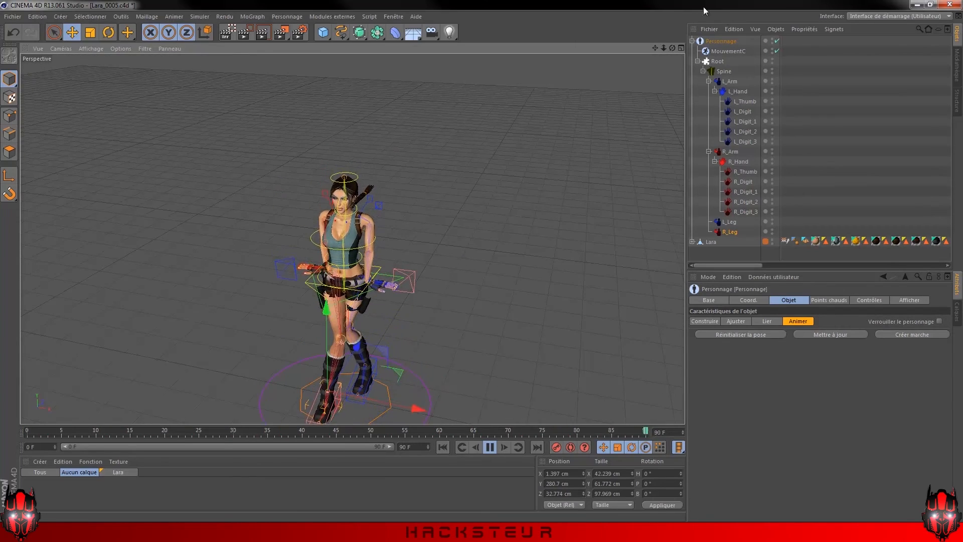
Review the object settings and motion curves of MouvementC while the walk plays, viewing Lara up close.
left_click(720, 51)
left_click_drag(950, 428, 950, 484)
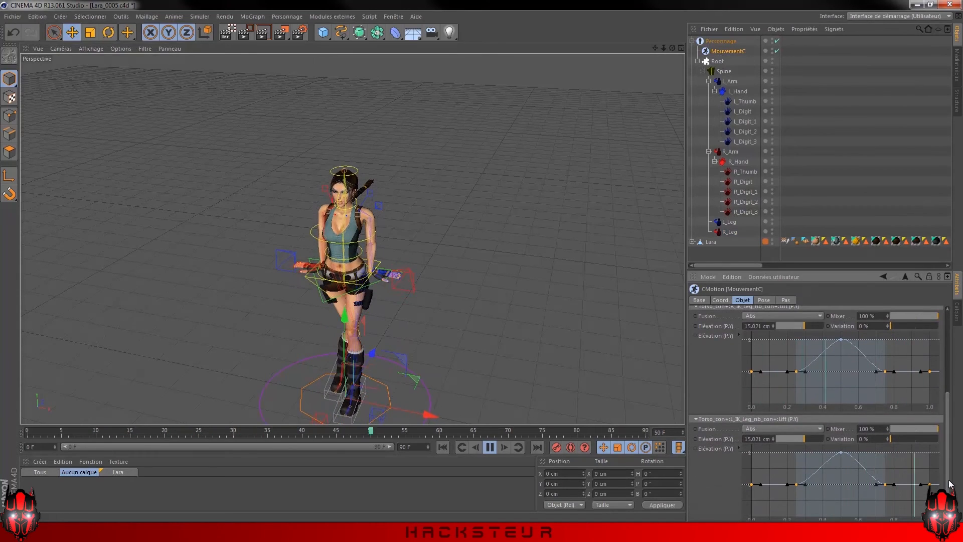
scroll(933, 395, "up", 5)
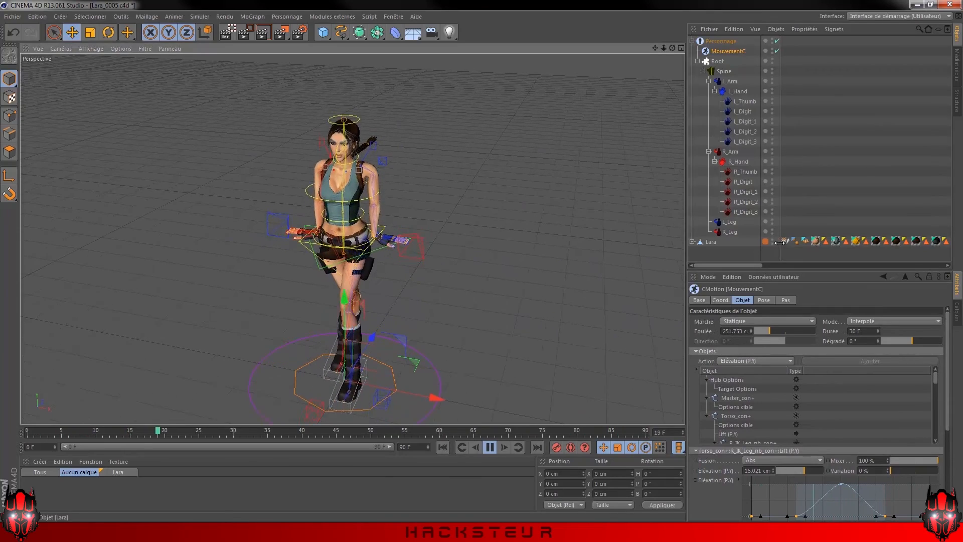
left_click_drag(378, 342, 328, 228, "alt")
right_click_drag(327, 229, 382, 229, "alt")
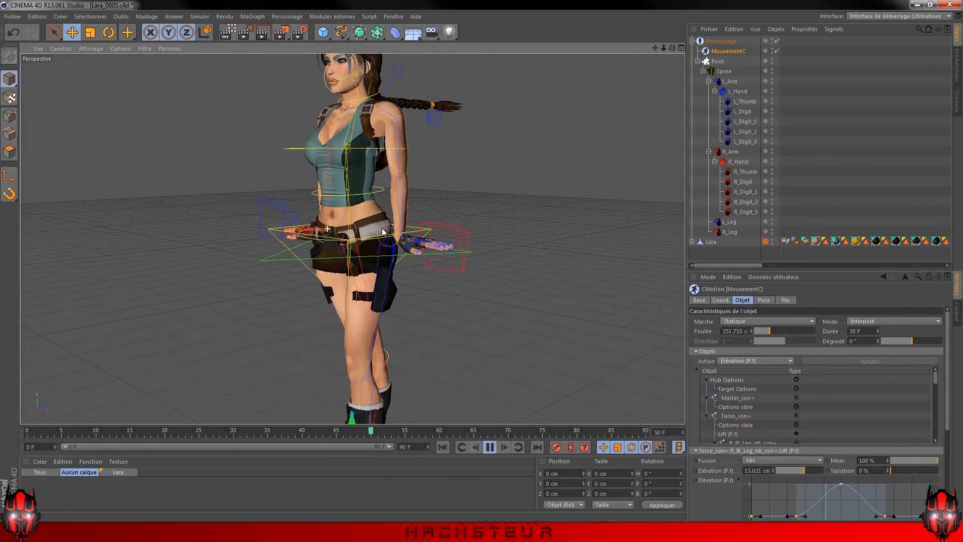
Reopen the Gestionnaire d'influences from Lara's influence tag and examine the influence areas of all joints on the walking mesh.
double_click(786, 239)
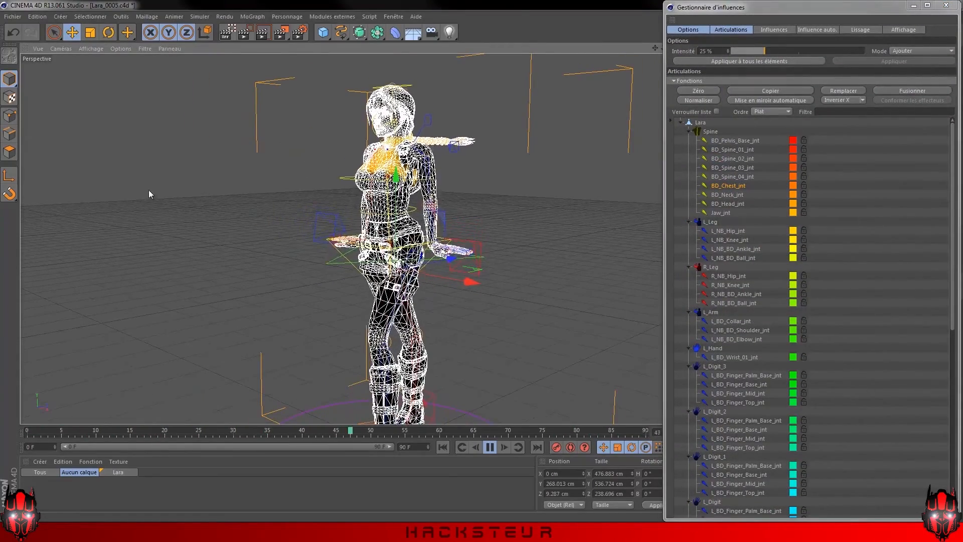
left_click_drag(953, 326, 953, 326)
left_click(730, 168)
left_click(728, 231)
left_click(700, 123)
left_click_drag(429, 278, 502, 300, "alt")
left_click_drag(453, 194, 272, 140, "alt")
scroll(424, 161, "up", 2)
right_click_drag(272, 139, 404, 211, "alt")
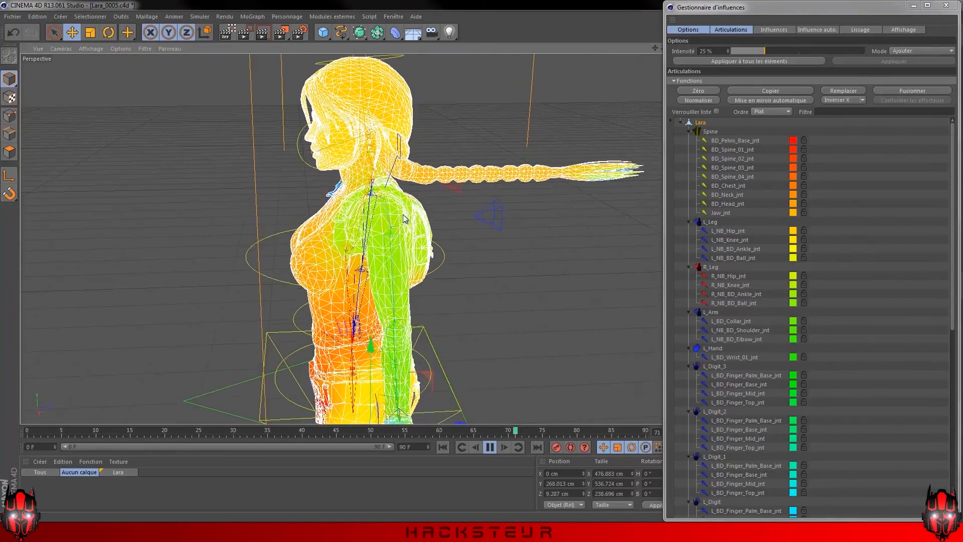
Examine the individual influence areas of the BD_Spine_03_jnt, BD_Head_jnt and L_NB_BD_Ankle_jnt joints.
left_click(733, 167)
left_click(725, 205)
left_click(720, 274)
left_click(733, 247)
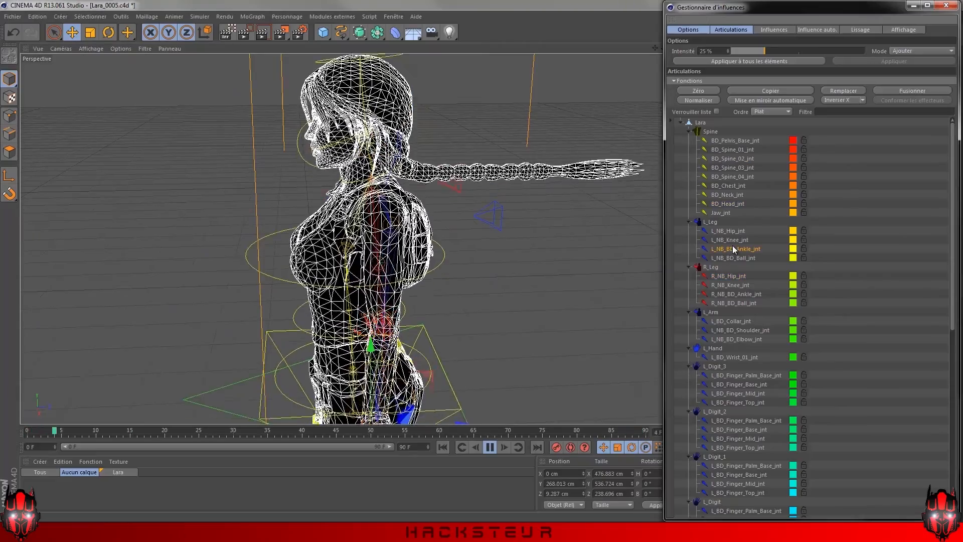
Select the L_NB_Hip_jnt joint and activate the Outil Influence for painting on the hip area.
left_click(732, 232)
middle_click_drag(365, 362, 339, 210, "alt")
left_click_drag(286, 255, 123, 251, "alt")
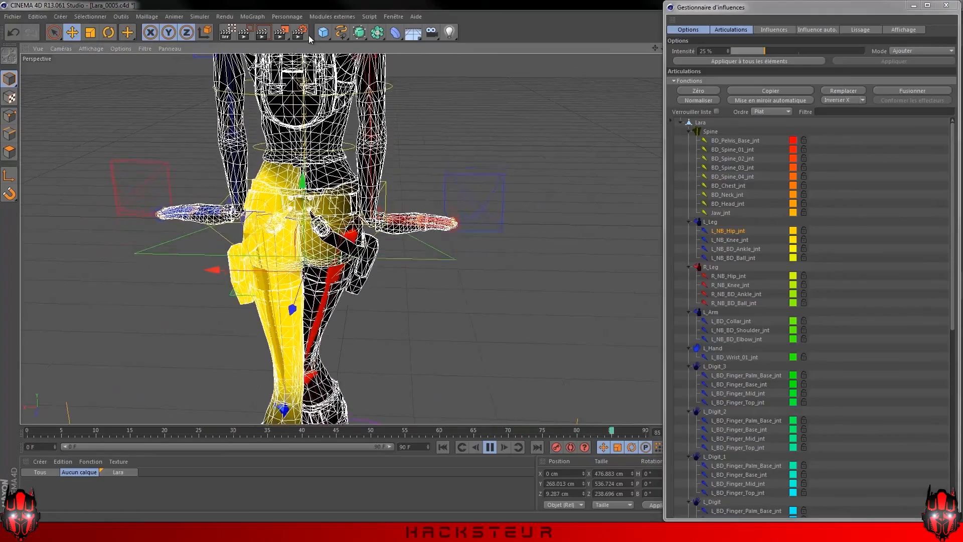
left_click(286, 17)
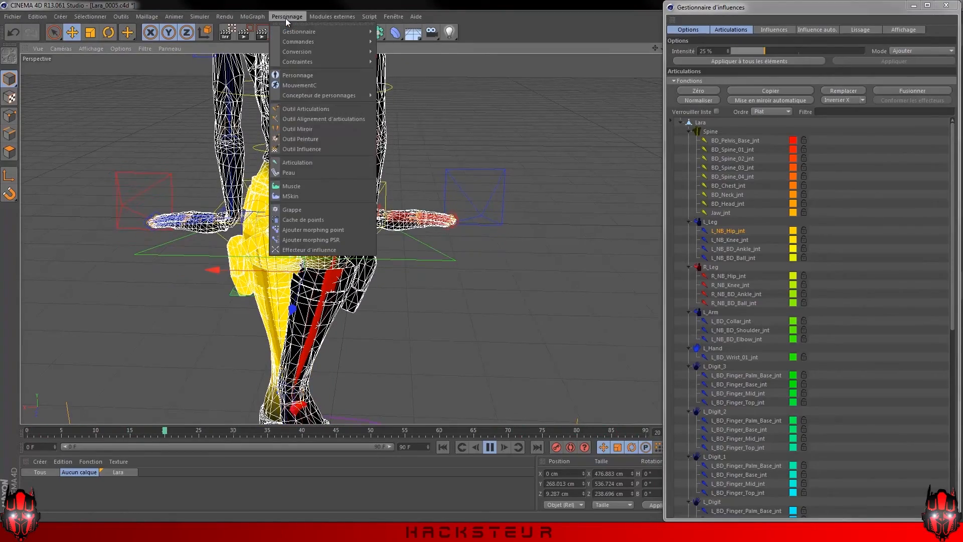
left_click(338, 149)
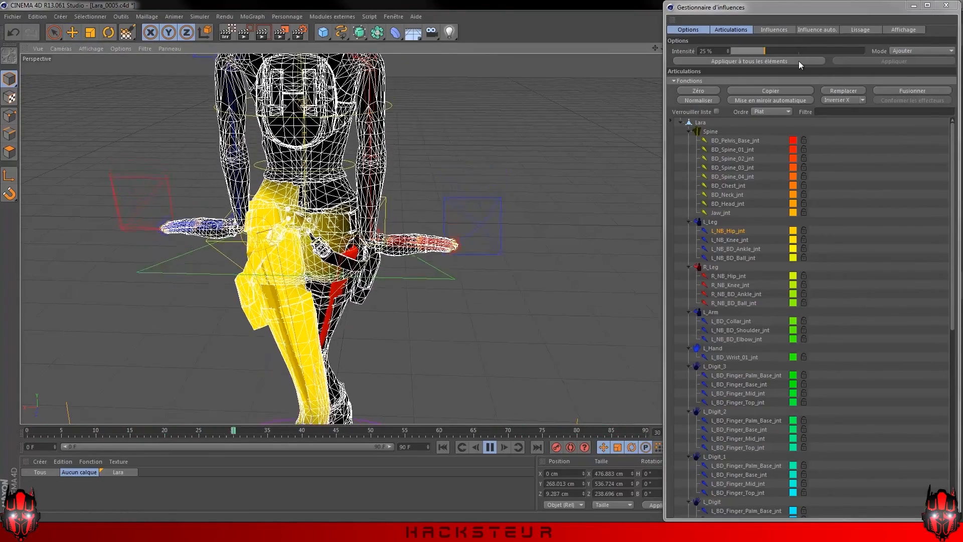
Set the influence painting intensity to 100 % for the selected L_NB_Hip_jnt joint with the Outil Influence.
left_click_drag(772, 50, 900, 50)
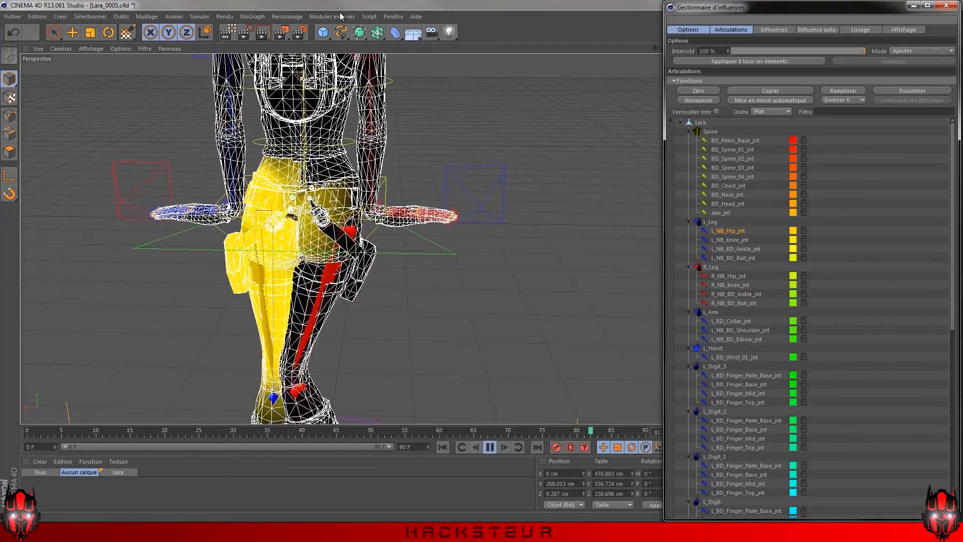
left_click(289, 16)
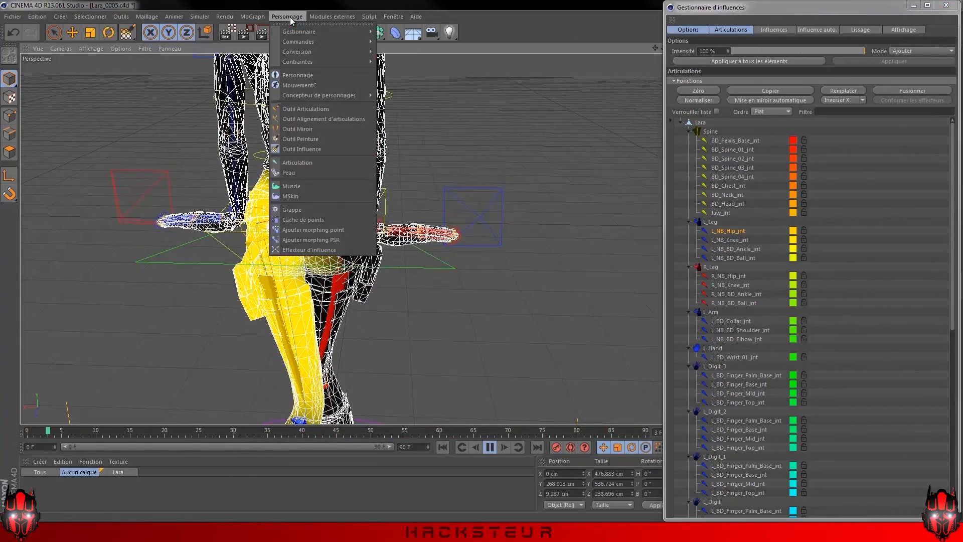
left_click(320, 139)
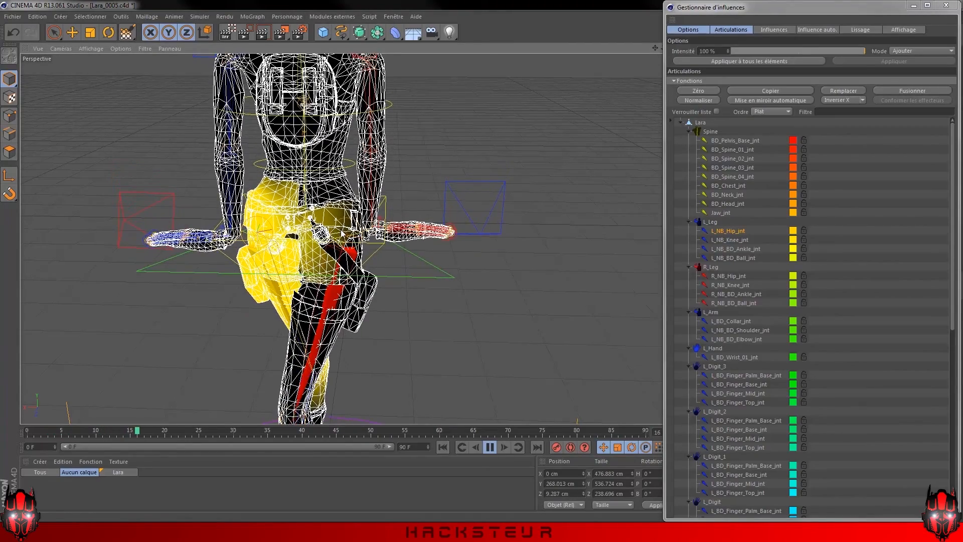
Examine the combined joint influences on the whole Lara mesh, then close the Gestionnaire d'influences and deselect everything.
left_click_drag(345, 186, 662, 201, "alt")
left_click(701, 123)
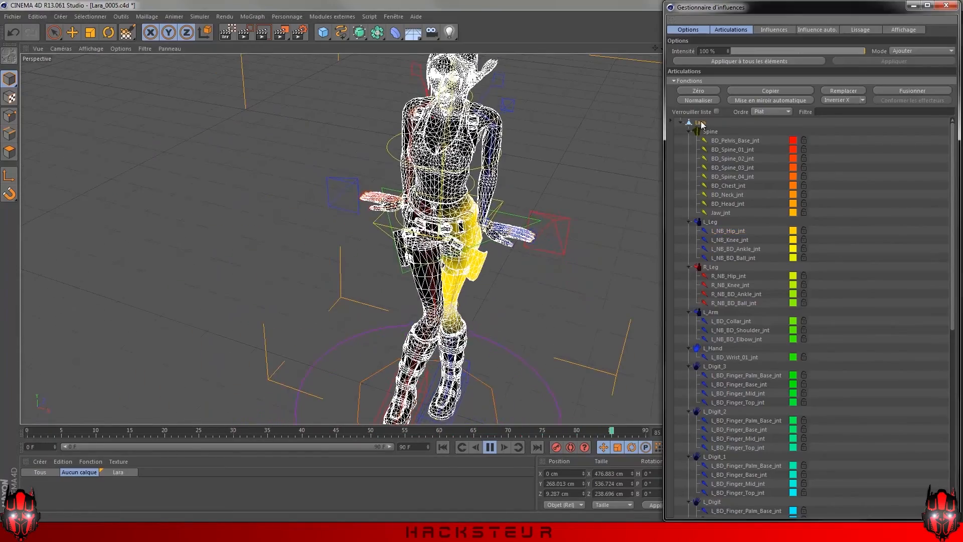
left_click_drag(441, 229, 454, 193, "alt")
right_click_drag(353, 239, 403, 216, "alt")
middle_click_drag(403, 216, 347, 251, "alt")
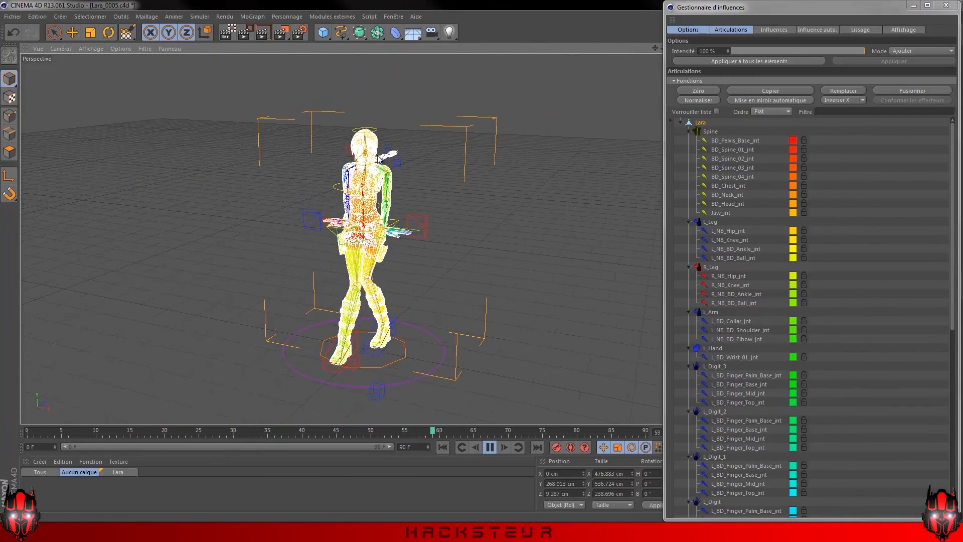
left_click(940, 11)
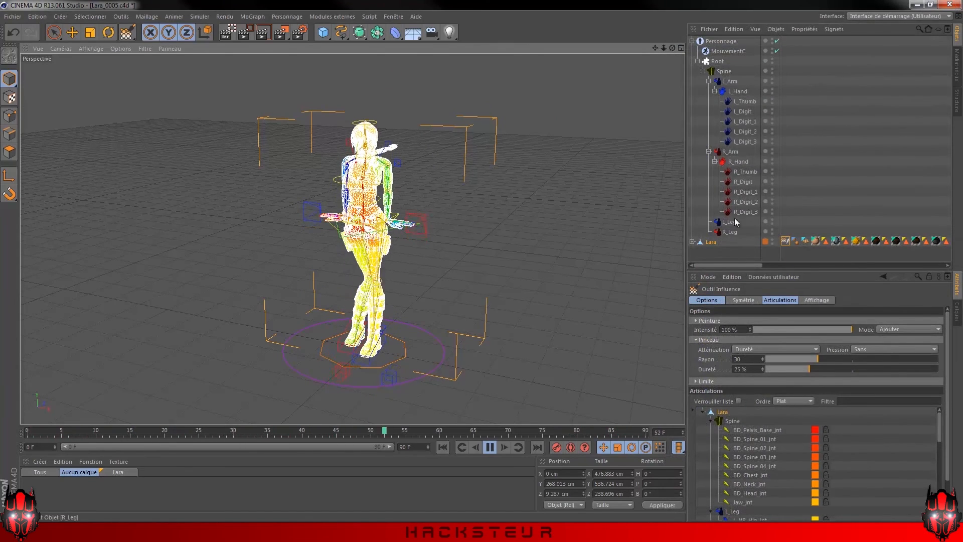
left_click(747, 252)
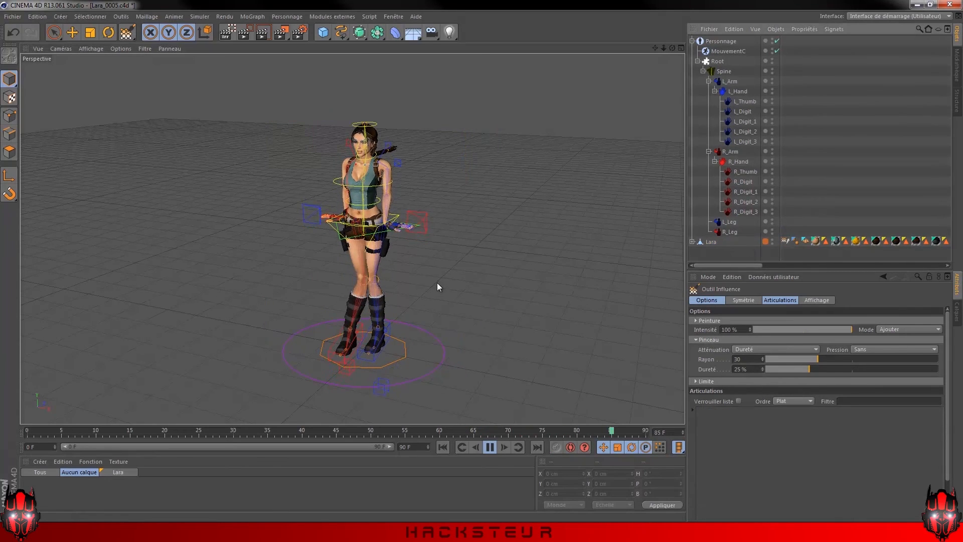
Set the Marche type of MouvementC to Ligne and view Lara's forward walk.
left_click(727, 51)
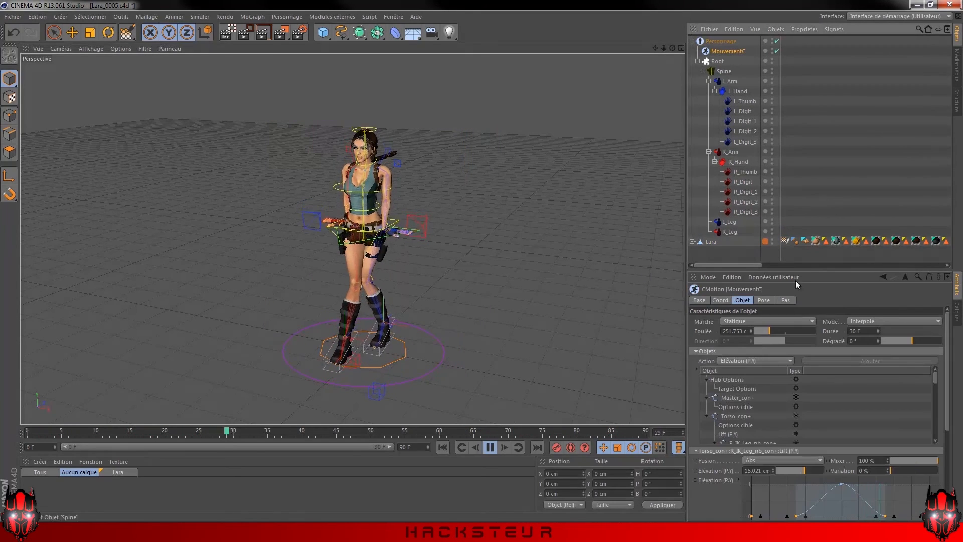
left_click(737, 323)
left_click(737, 332)
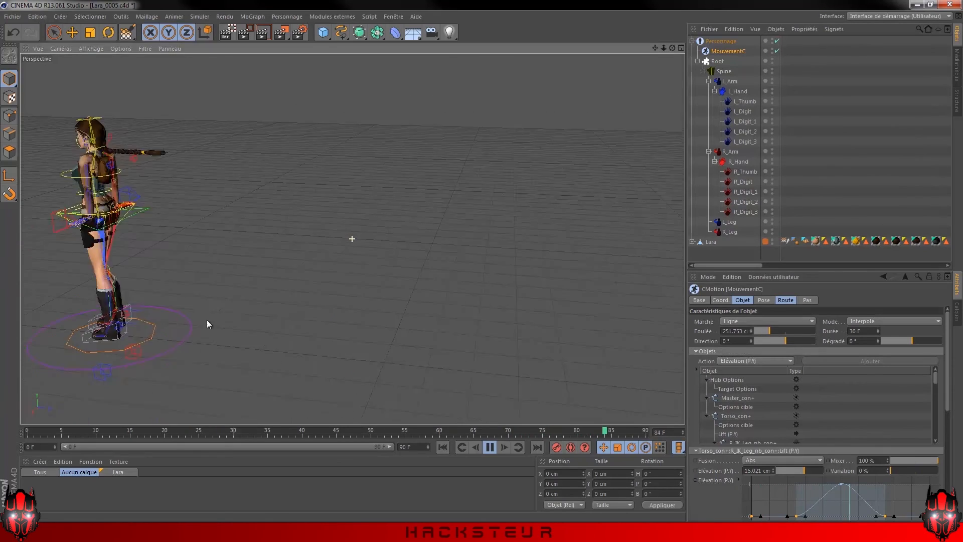
left_click_drag(361, 324, 222, 391, "alt")
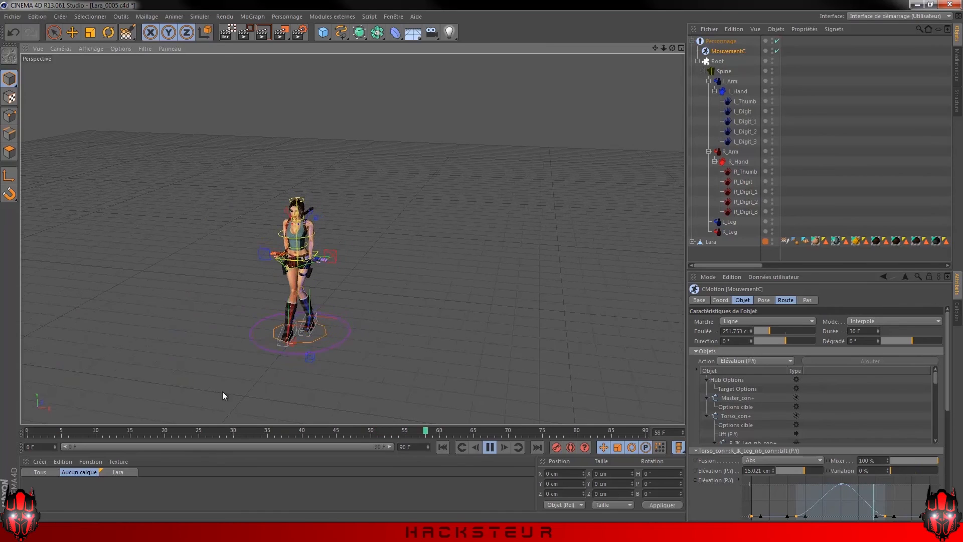
left_click(414, 35)
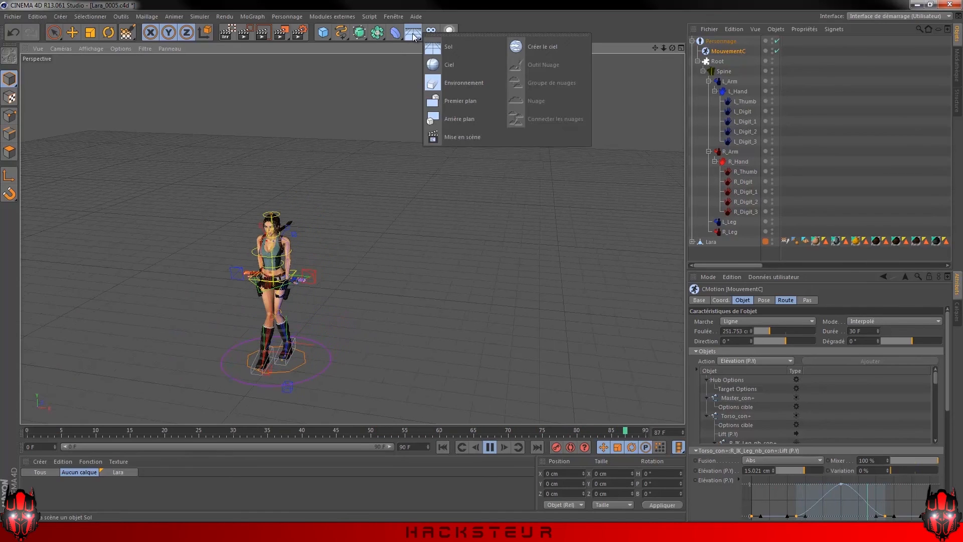
left_click(323, 32)
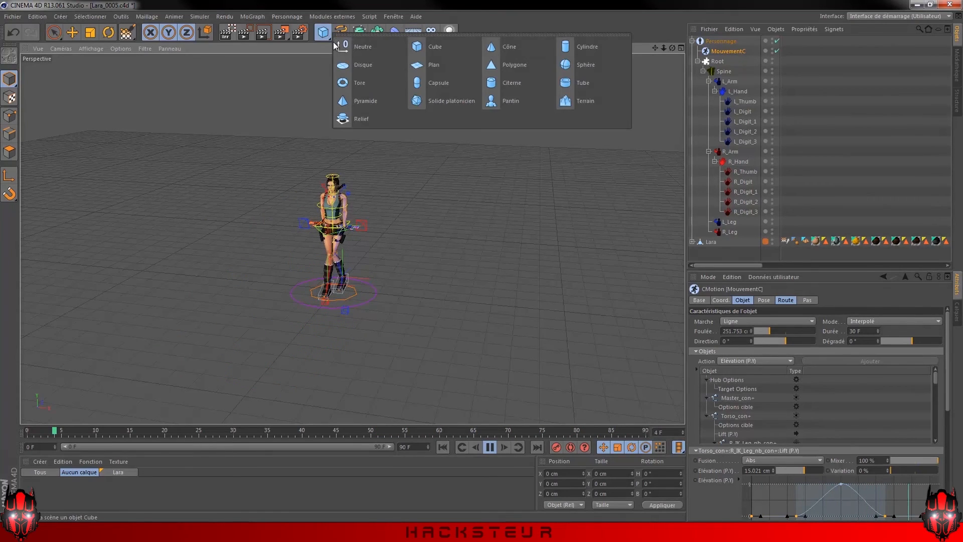
left_click(585, 84)
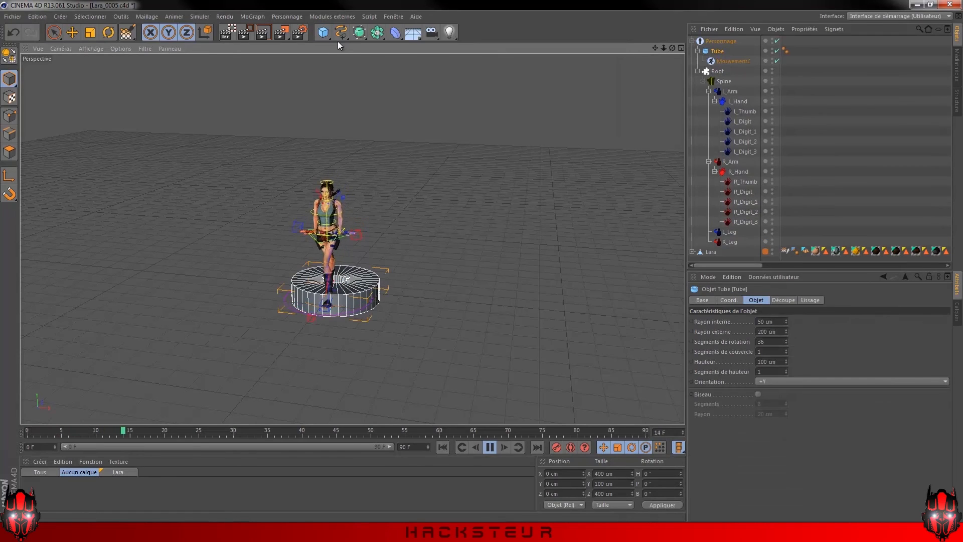
key("Delete")
Add a Terrain object and scale it up uniformly to about 2411 cm wide and 402 cm high.
left_click(324, 34)
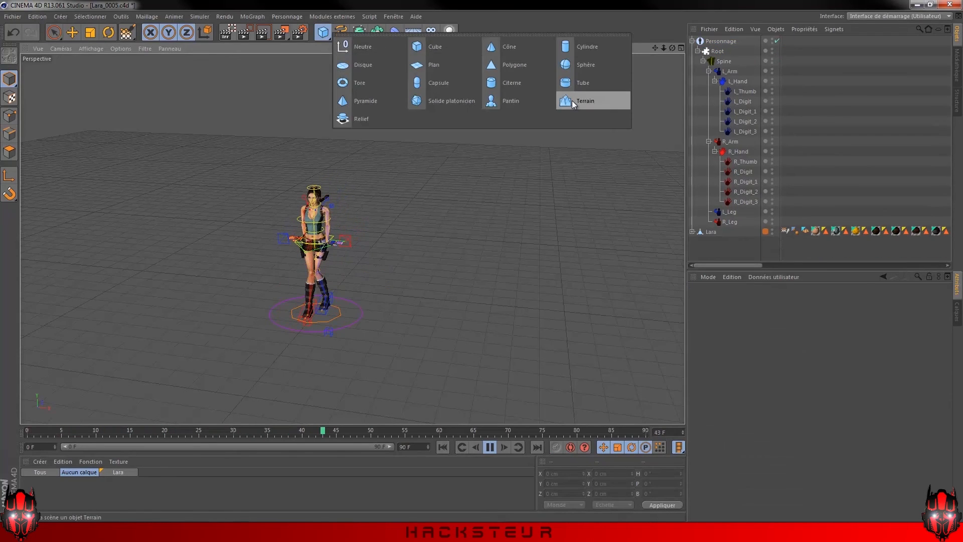
left_click(573, 99)
left_click_drag(432, 359, 319, 369, "alt")
key("t")
left_click_drag(466, 266, 484, 309)
middle_click_drag(484, 312, 271, 301, "alt")
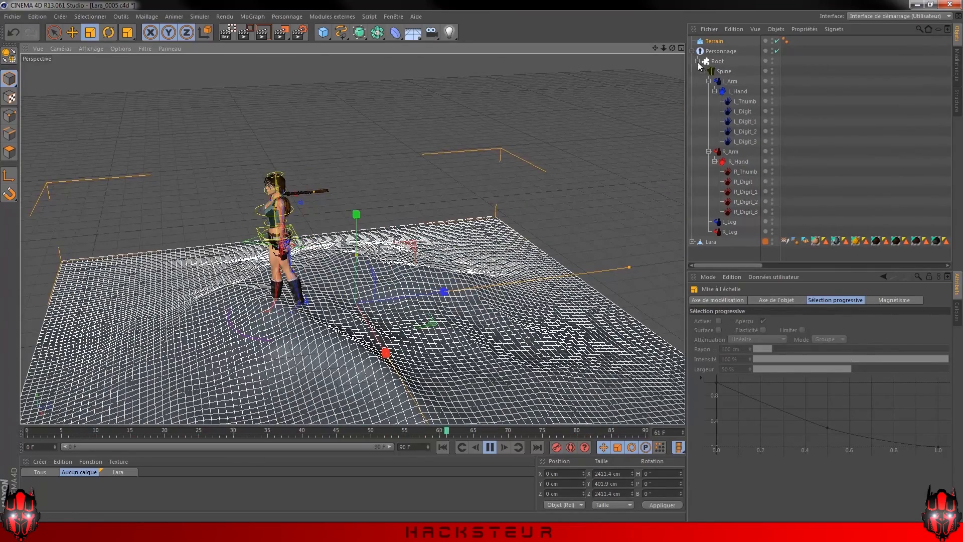
Rewind the animation to the first frame, create a new walk for the Personnage object and restart playback.
left_click(721, 50)
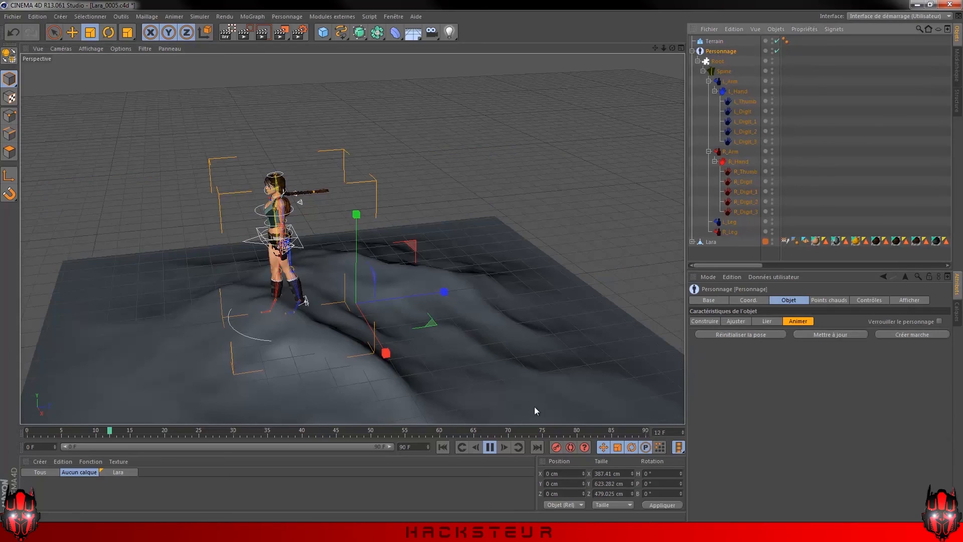
left_click(490, 448)
left_click(442, 447)
left_click(902, 335)
left_click(492, 448)
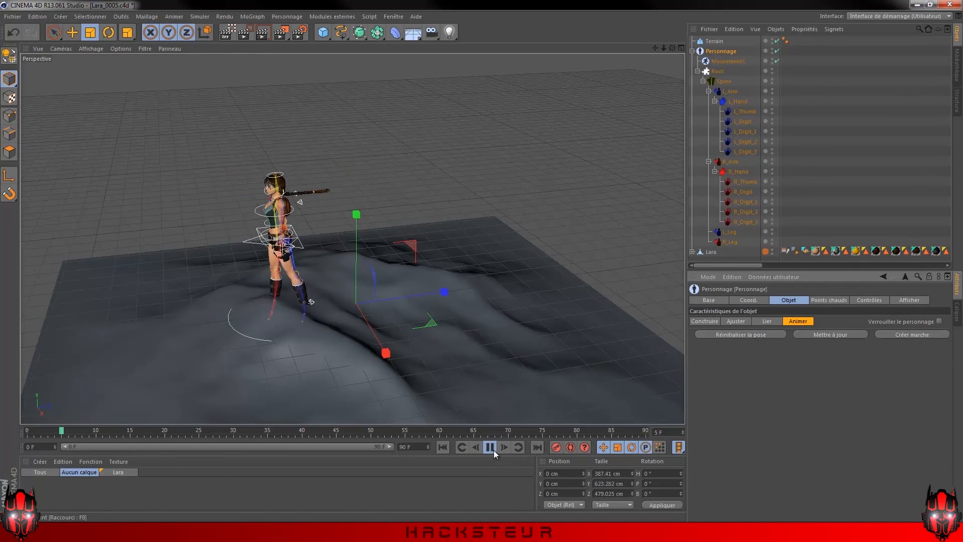
Set the Marche type of the new MouvementC object to Ligne.
left_click(727, 60)
left_click(742, 321)
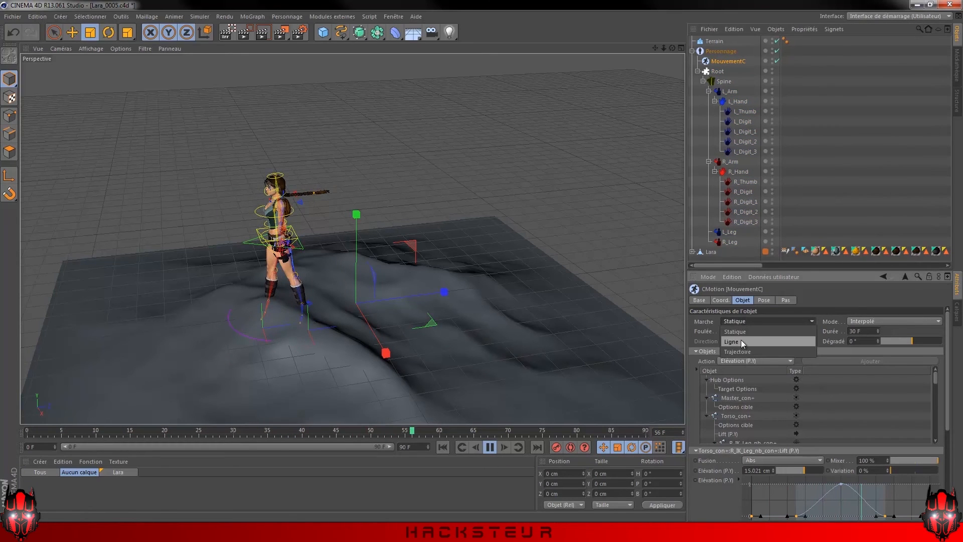
left_click(742, 339)
right_click_drag(510, 365, 296, 297, "alt")
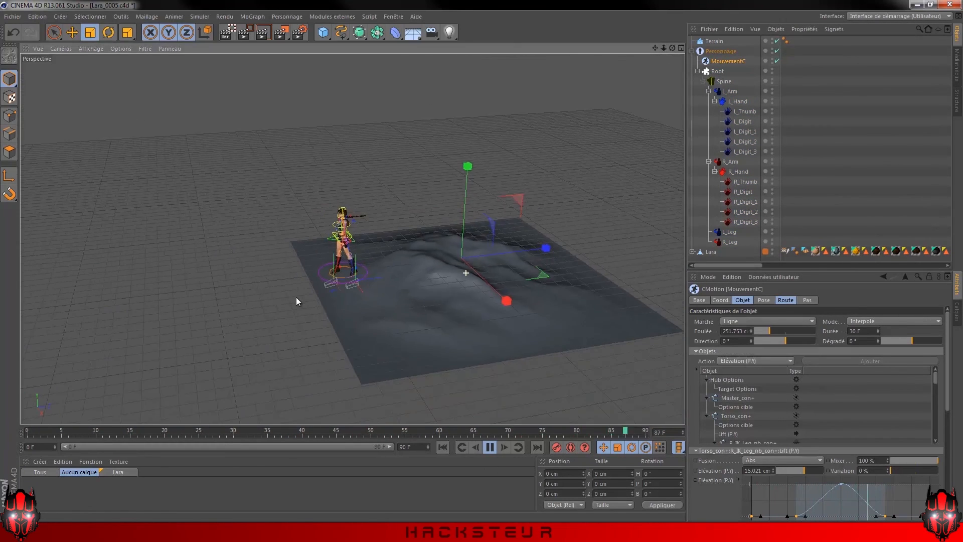
Stop playback at the first frame and move the Terrain along Z to about -1469 cm, in front of Lara.
left_click(715, 40)
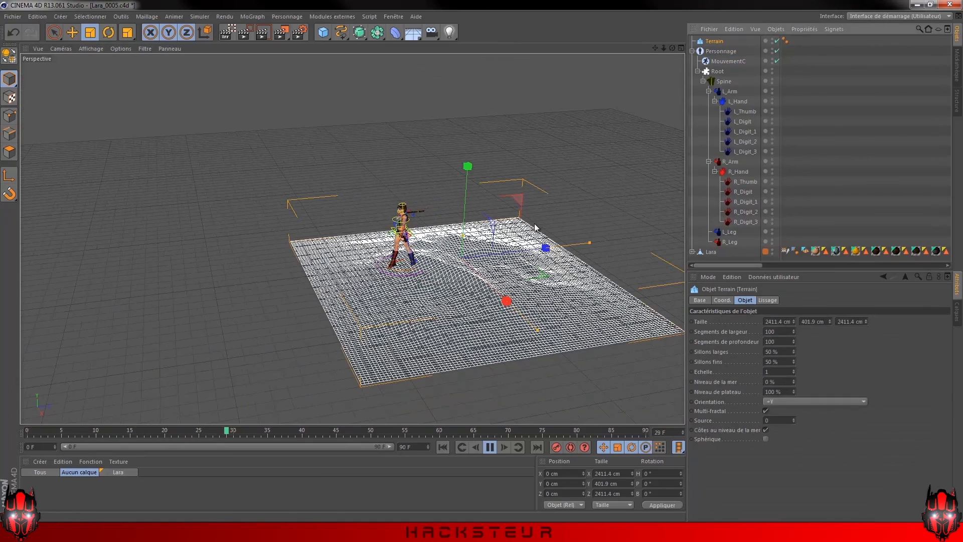
key("e")
left_click(491, 447)
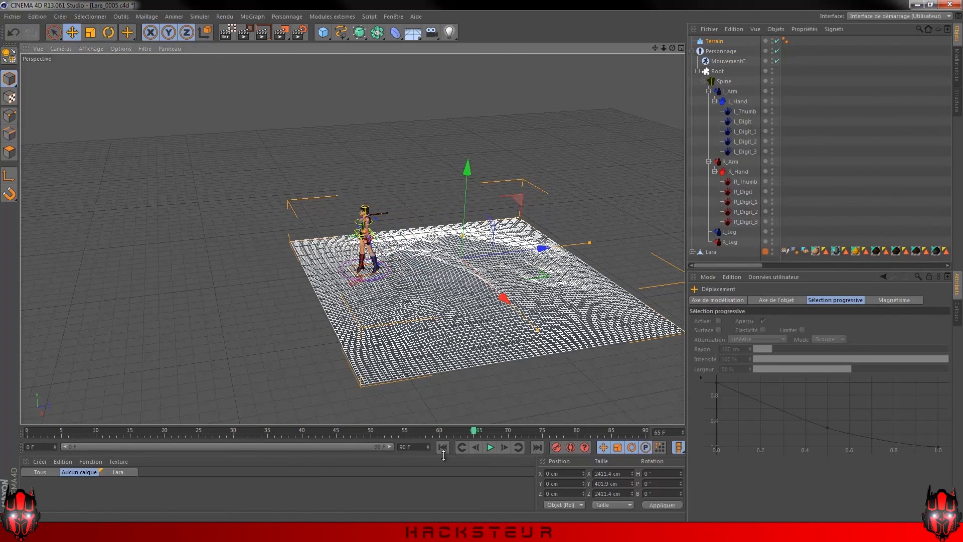
left_click(443, 447)
left_click_drag(555, 278, 374, 271)
middle_click_drag(374, 272, 422, 306, "alt")
left_click_drag(421, 306, 462, 325, "alt")
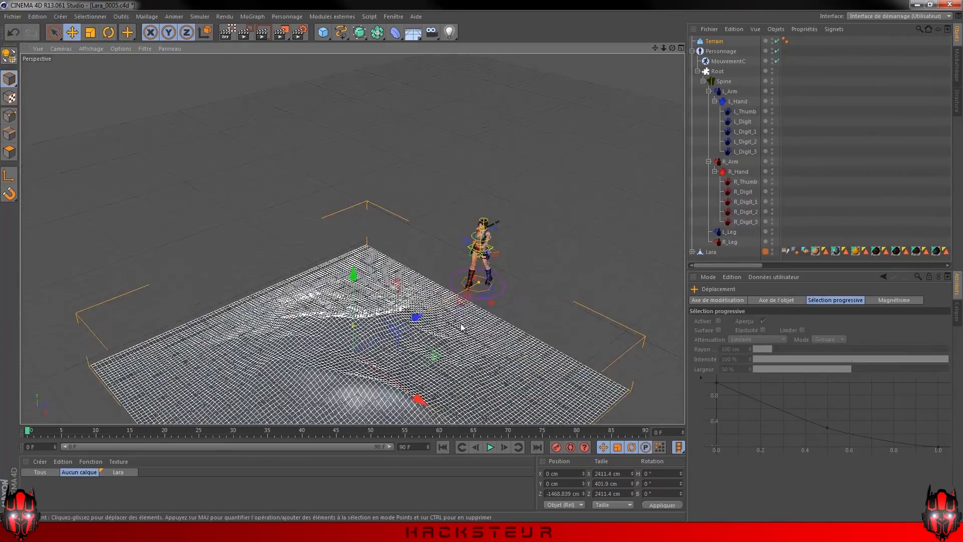
middle_click_drag(467, 310, 449, 257, "alt")
Assign the Terrain as the walking surface in MouvementC's Route settings.
left_click(722, 62)
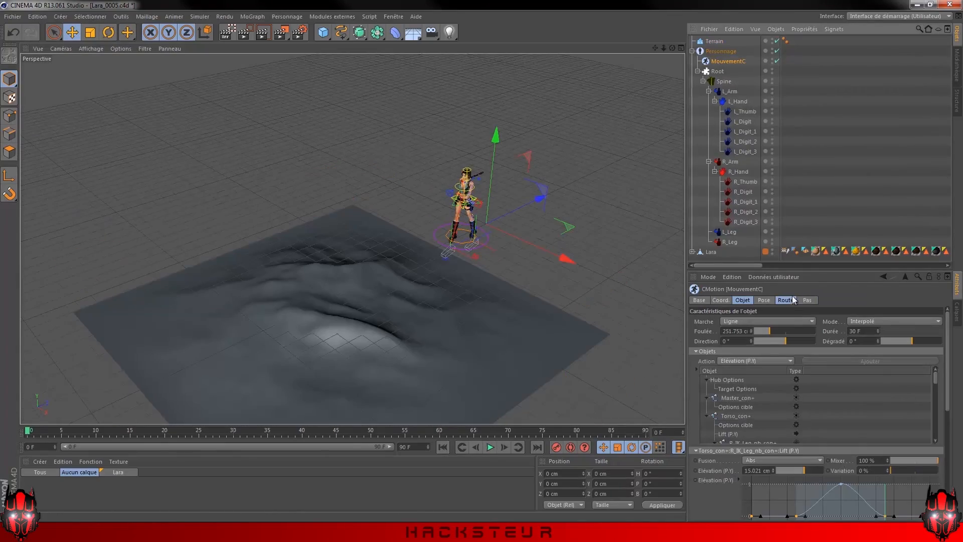
left_click(786, 301)
left_click_drag(715, 42, 773, 341)
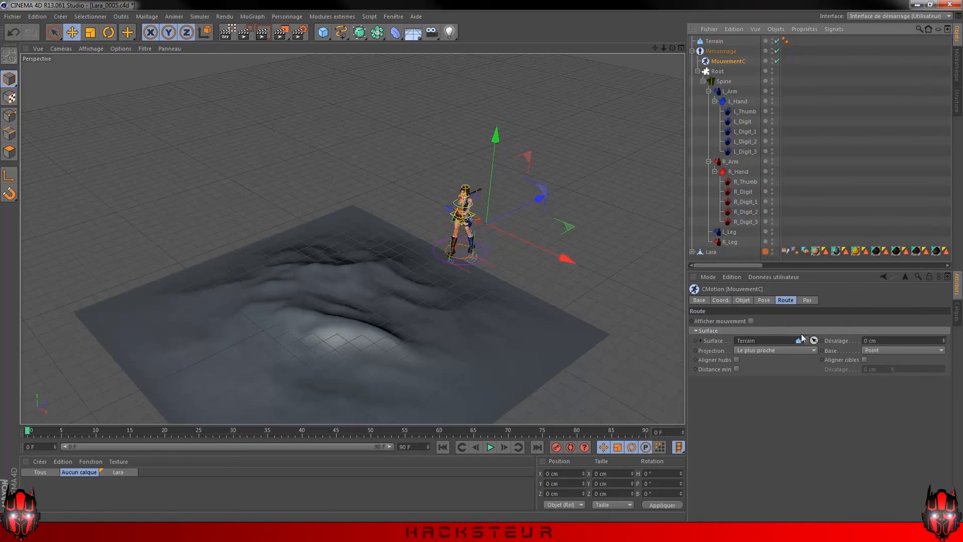
Play the animation and examine how Lara's feet follow the Terrain surface, up close and from a distance.
left_click(490, 447)
scroll(459, 313, "up", 3)
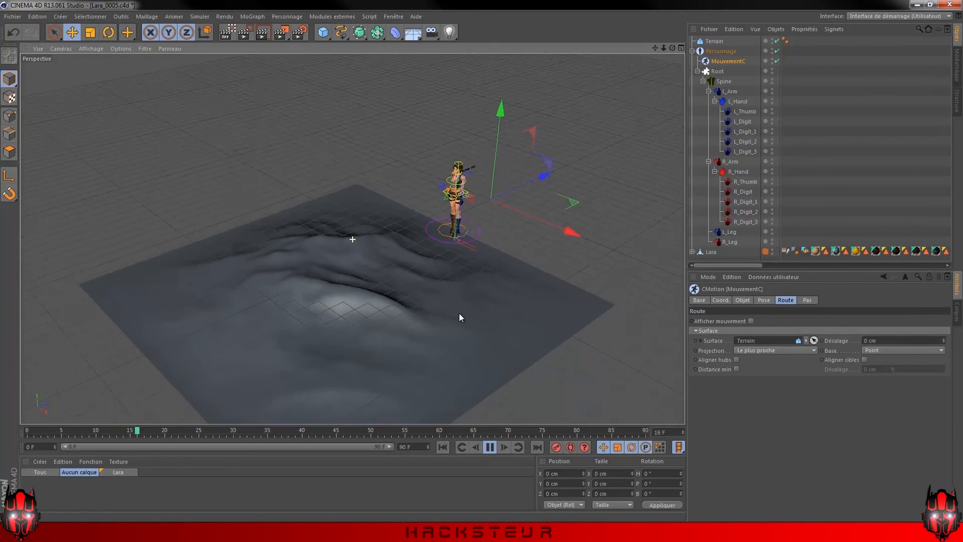
scroll(471, 261, "down", 3)
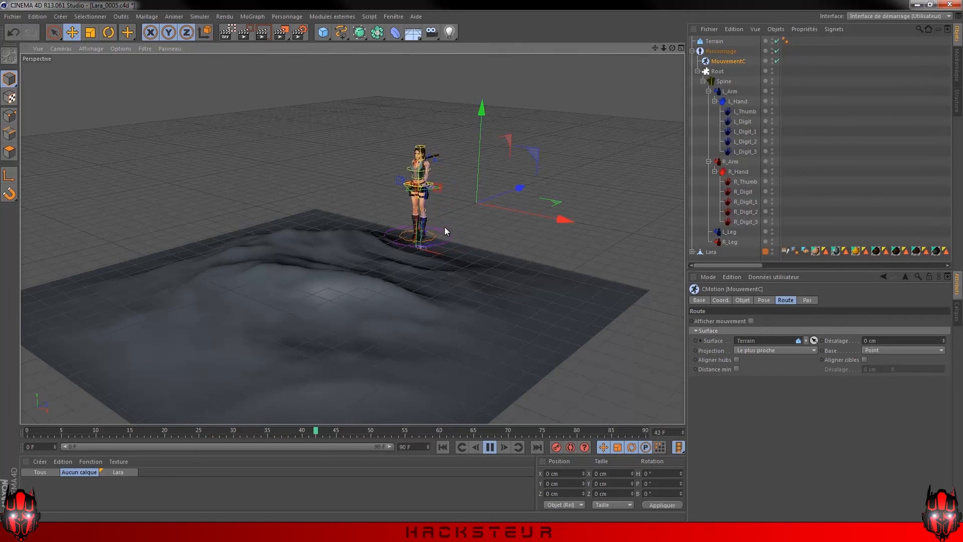
scroll(444, 227, "up", 3)
scroll(537, 114, "up", 3)
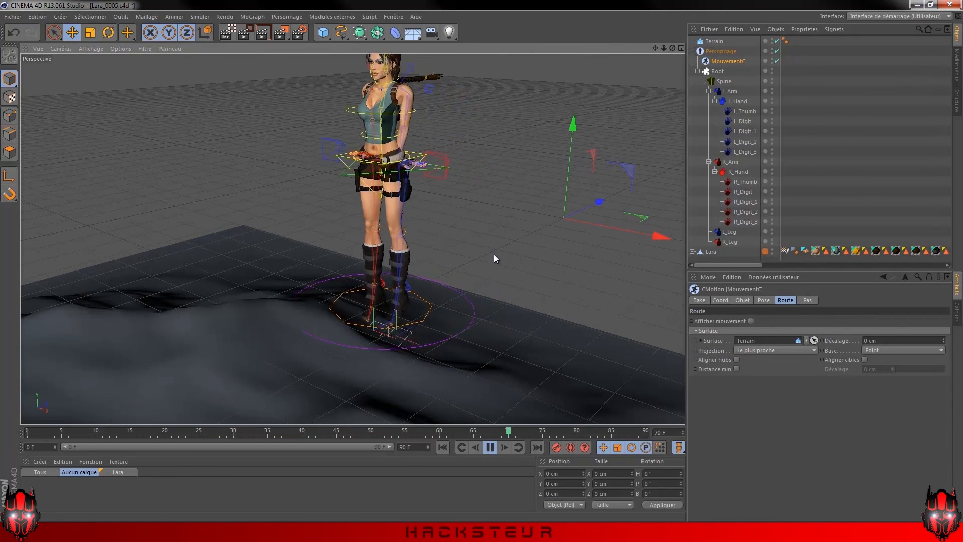
scroll(494, 258, "down", 3)
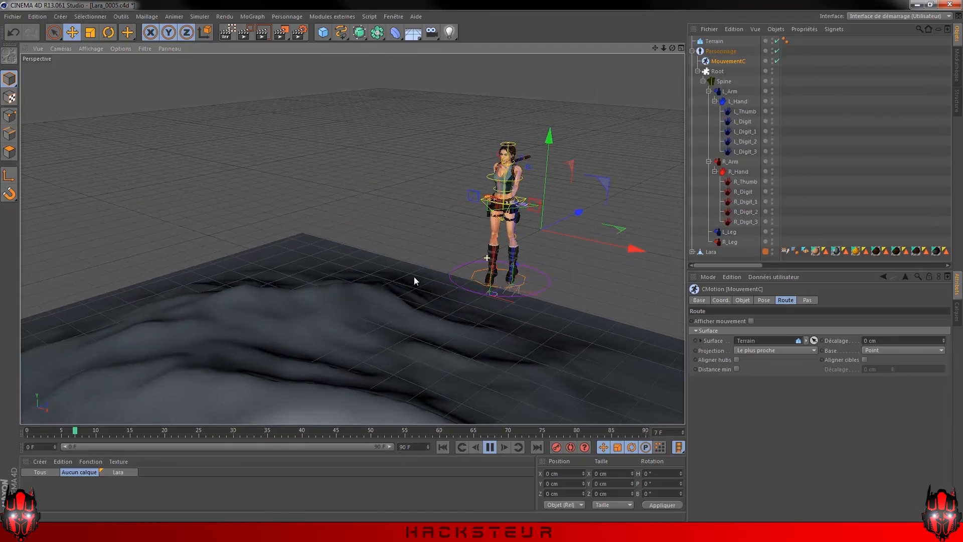
scroll(450, 239, "down", 2)
scroll(371, 324, "down", 2)
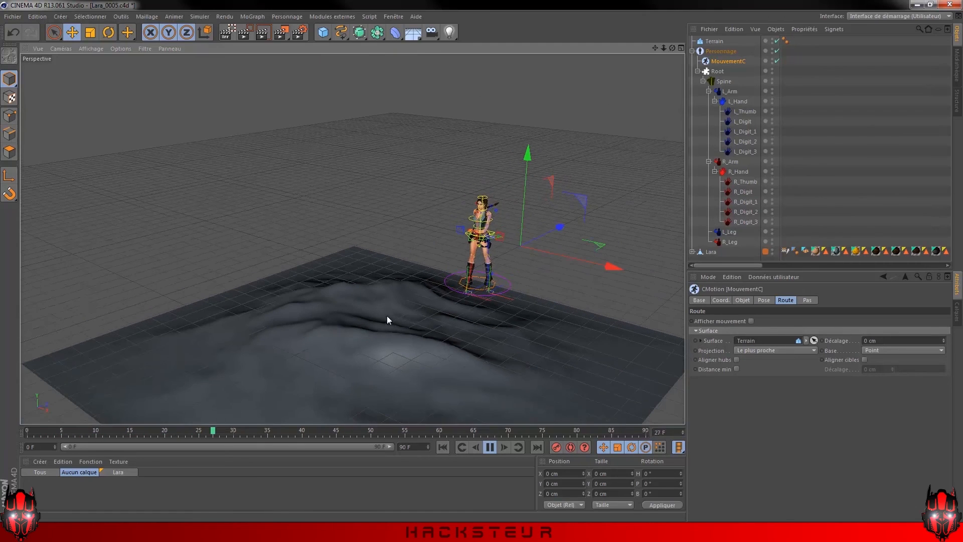
Stop playback and extend the animation length to 150 frames.
left_click(490, 447)
left_click(409, 447)
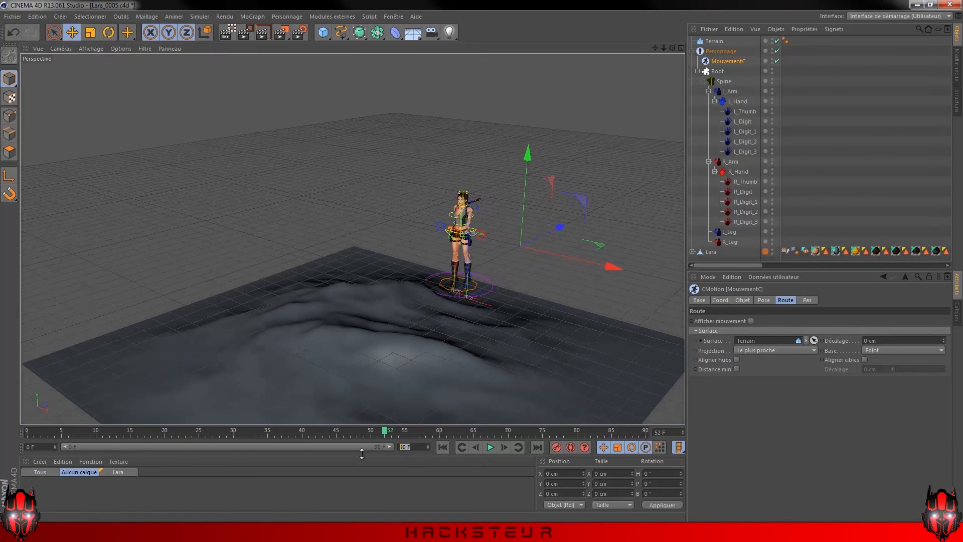
type("150")
key("Return")
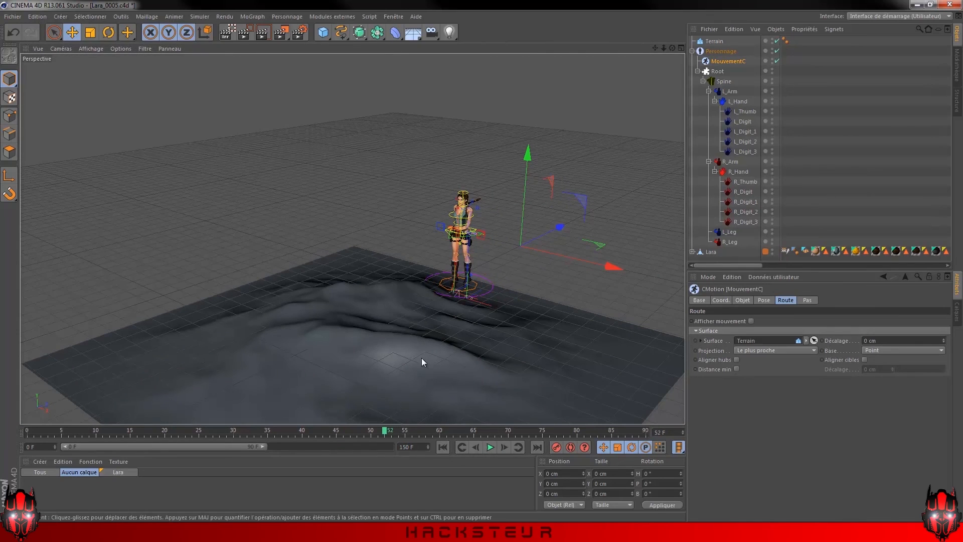
Restart playback and set the surface Décalage of MouvementC's route to 7 cm.
left_click(492, 449)
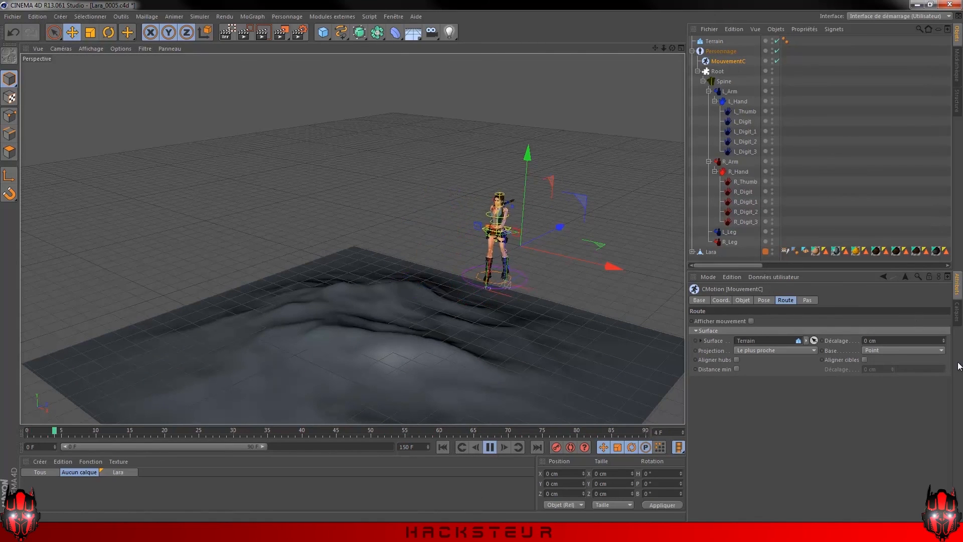
left_click_drag(943, 340, 943, 337)
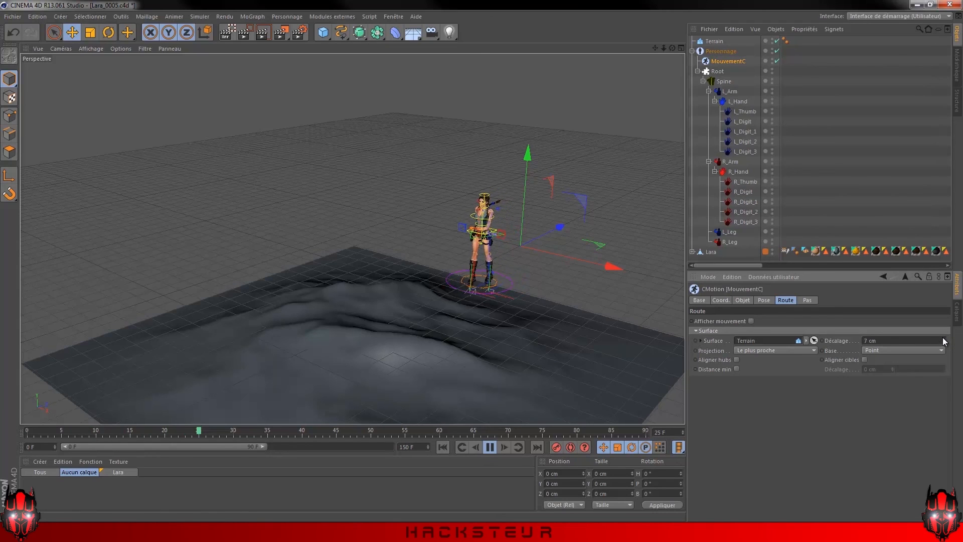
left_click_drag(519, 318, 505, 265, "alt")
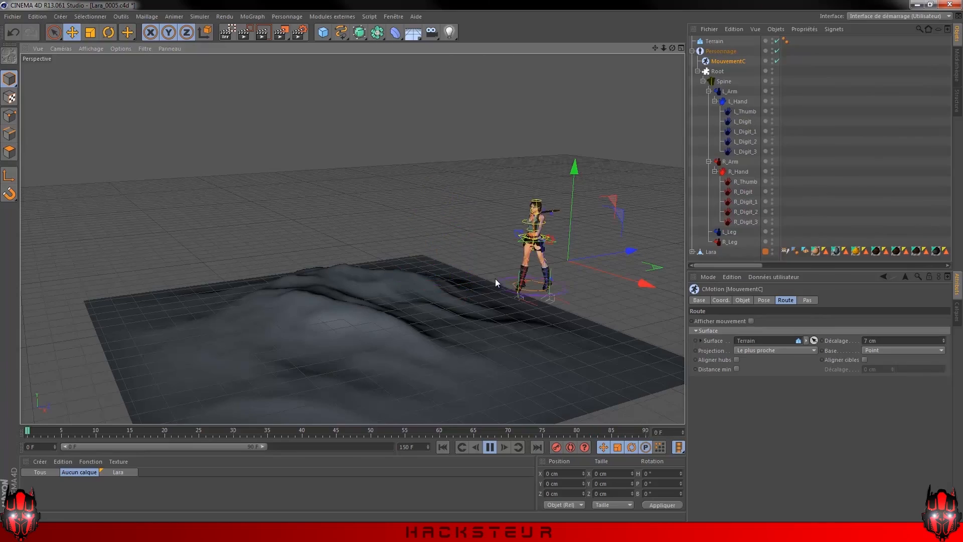
Move the Terrain closer beneath Lara, deselect it and check her walk over the relief from several angles.
left_click(708, 41)
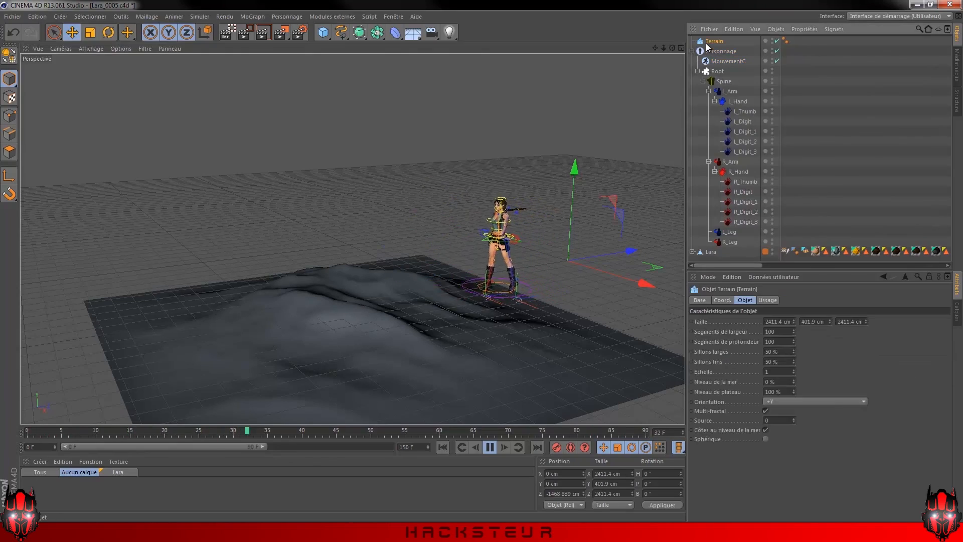
left_click_drag(430, 282, 513, 281)
left_click(813, 193)
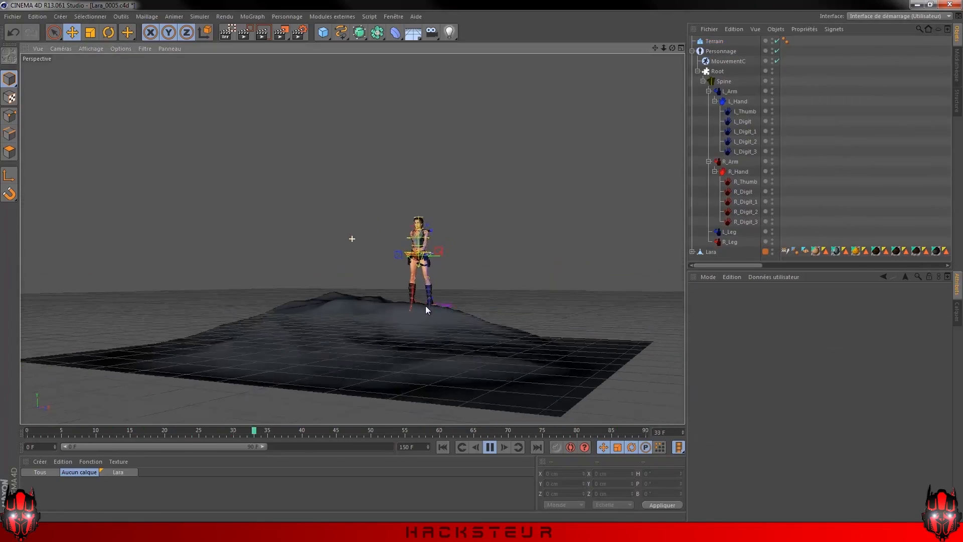
left_click_drag(426, 305, 459, 216, "alt")
right_click_drag(459, 216, 595, 178, "alt")
left_click_drag(460, 297, 283, 363, "alt")
left_click_drag(279, 375, 375, 385, "alt")
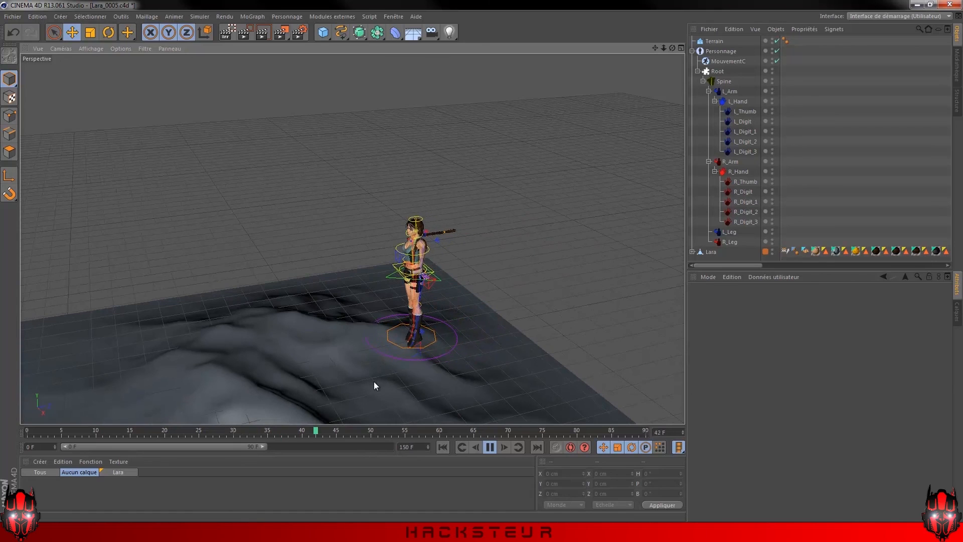